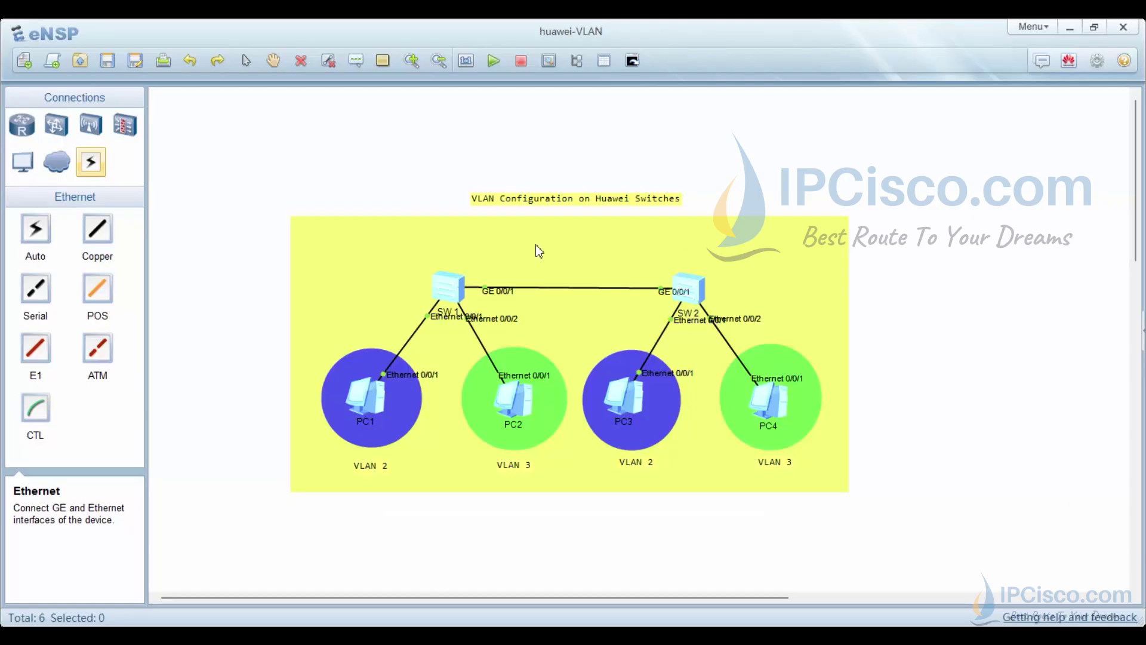
- Run ipconfig in PC1's console to confirm 10.10.10.1/24, then close it
double_click(361, 396)
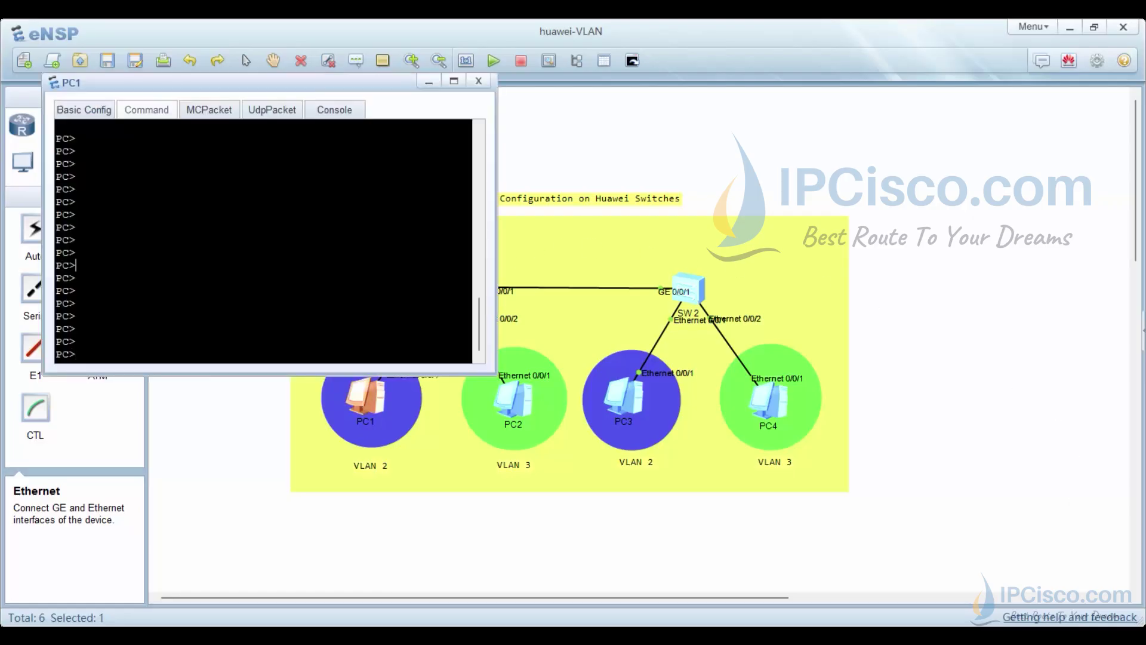
key("Return")
type("ipconfig")
key("Return")
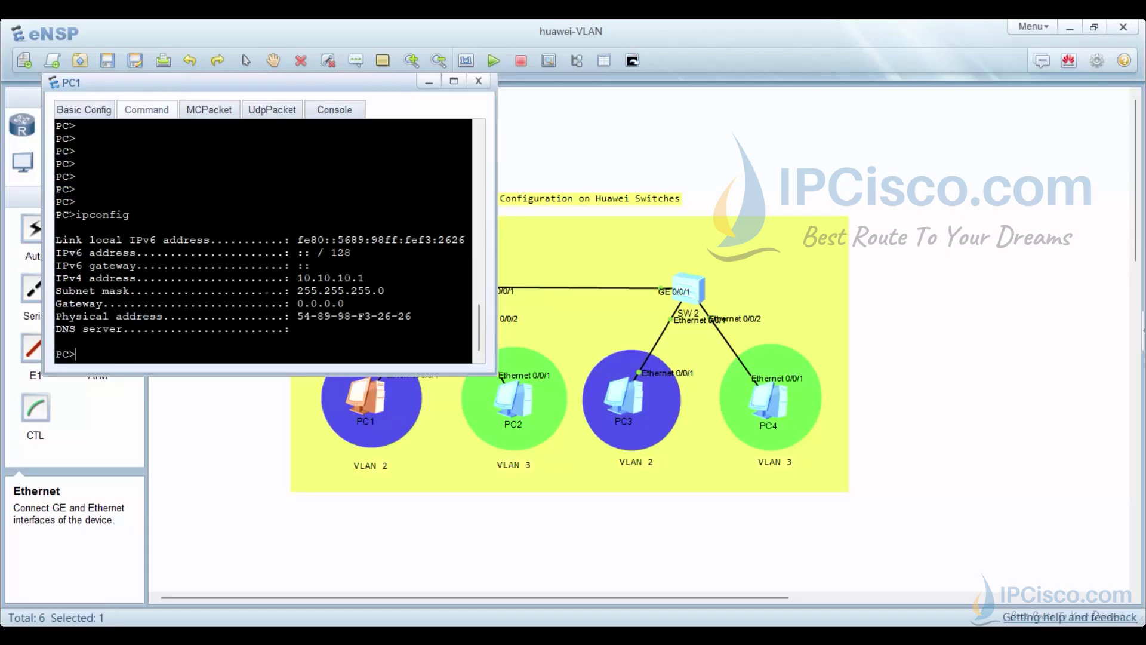
left_click_drag(269, 82, 324, 86)
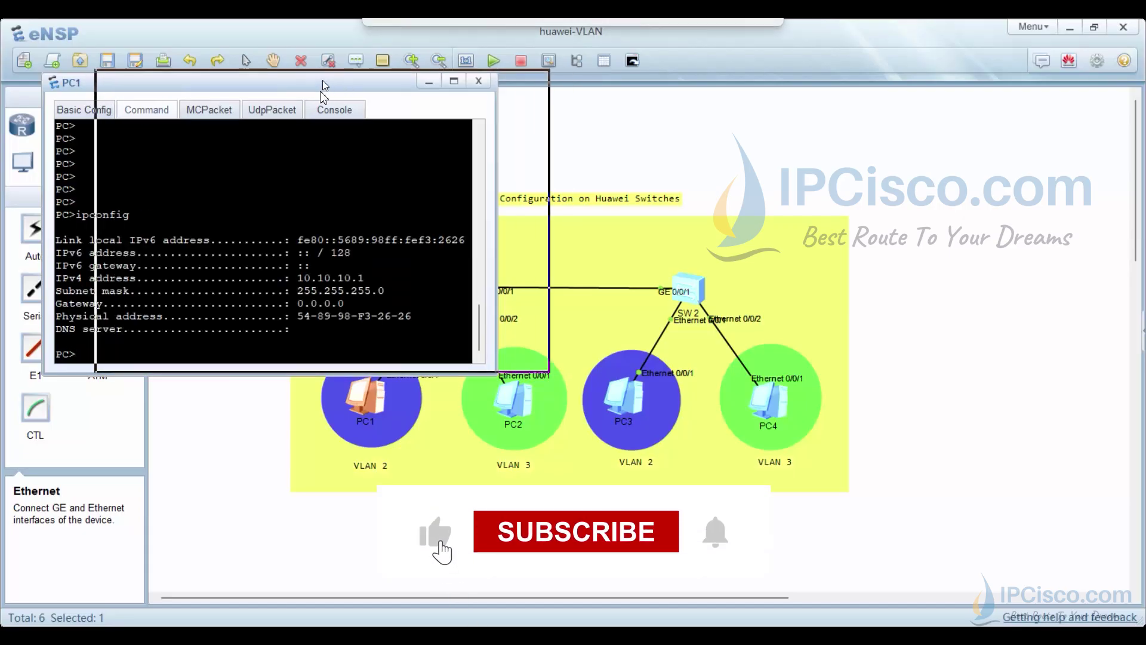
left_click(479, 81)
- Check the Basic Config addresses of PC2, PC3 and PC4 (10.10.10.2–.4)
double_click(513, 403)
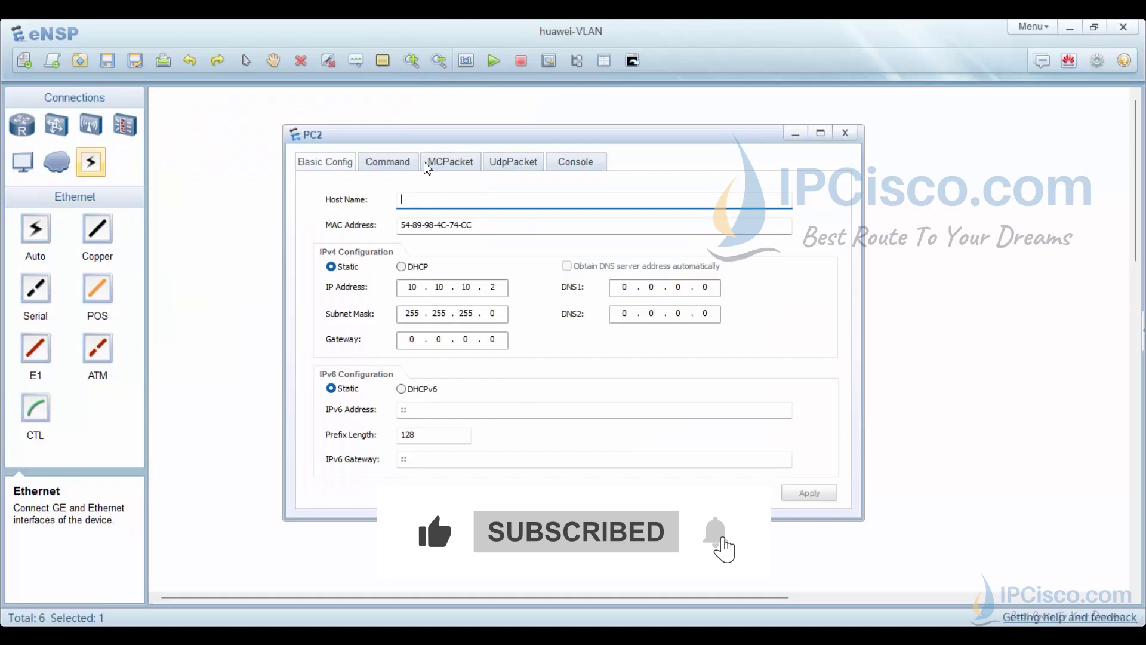
left_click(844, 133)
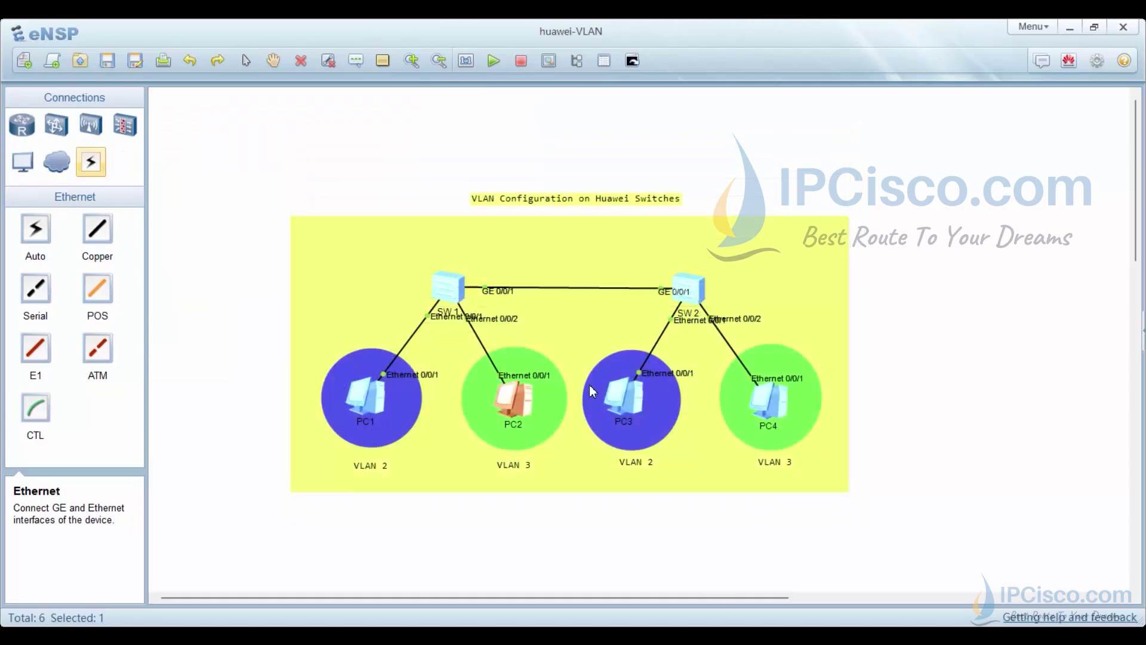
double_click(628, 400)
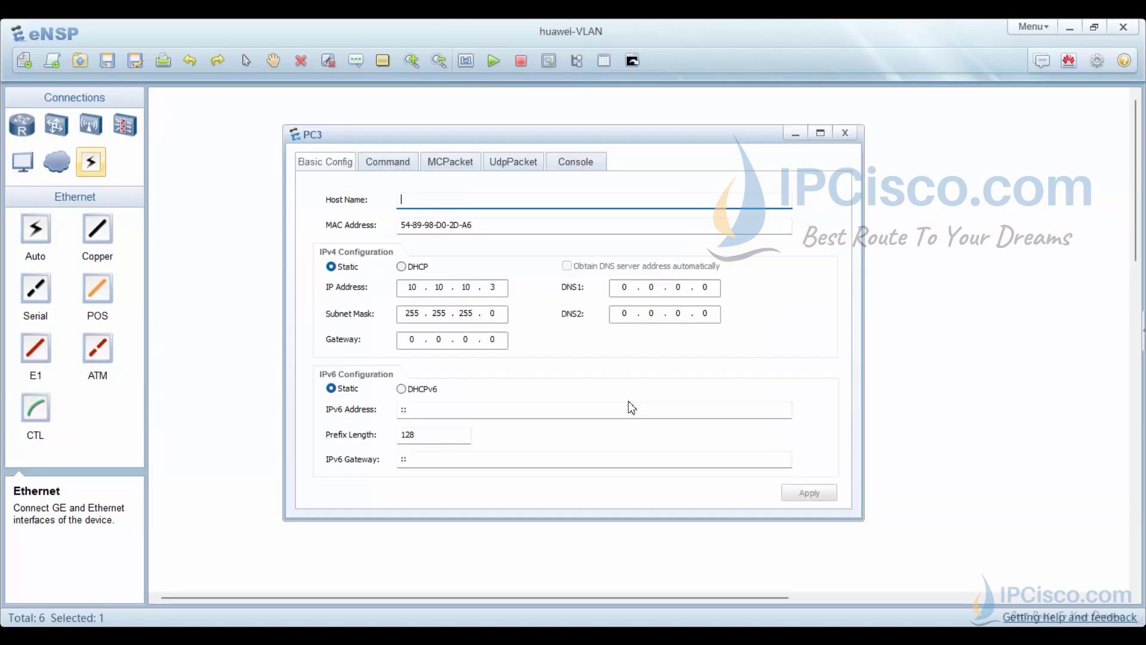
left_click(844, 132)
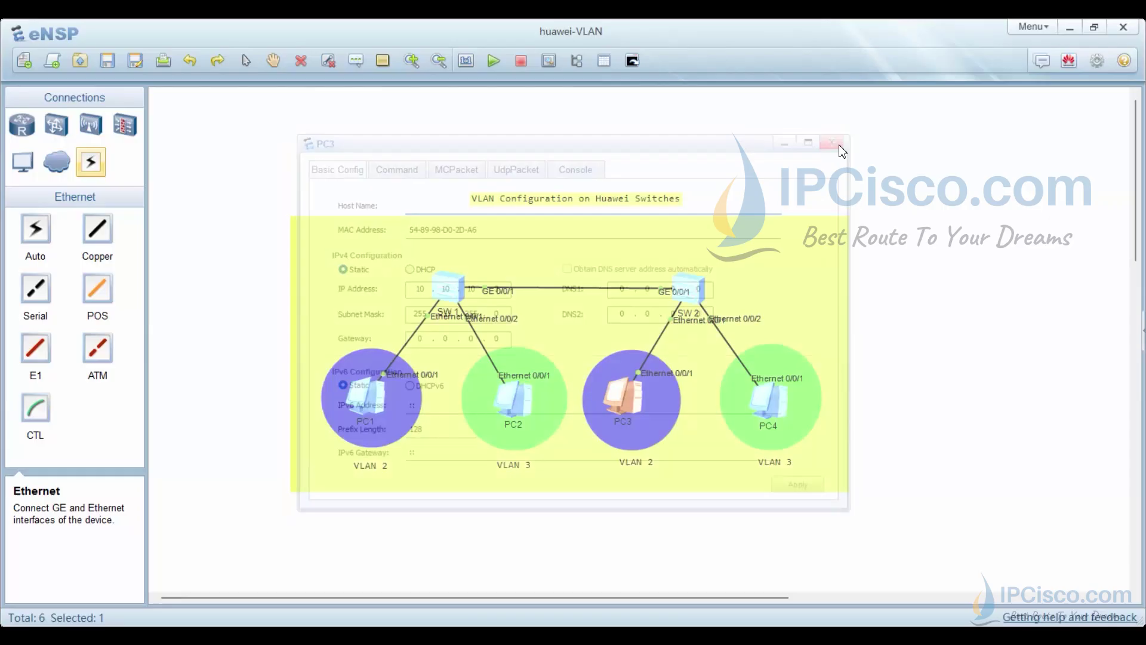
double_click(783, 405)
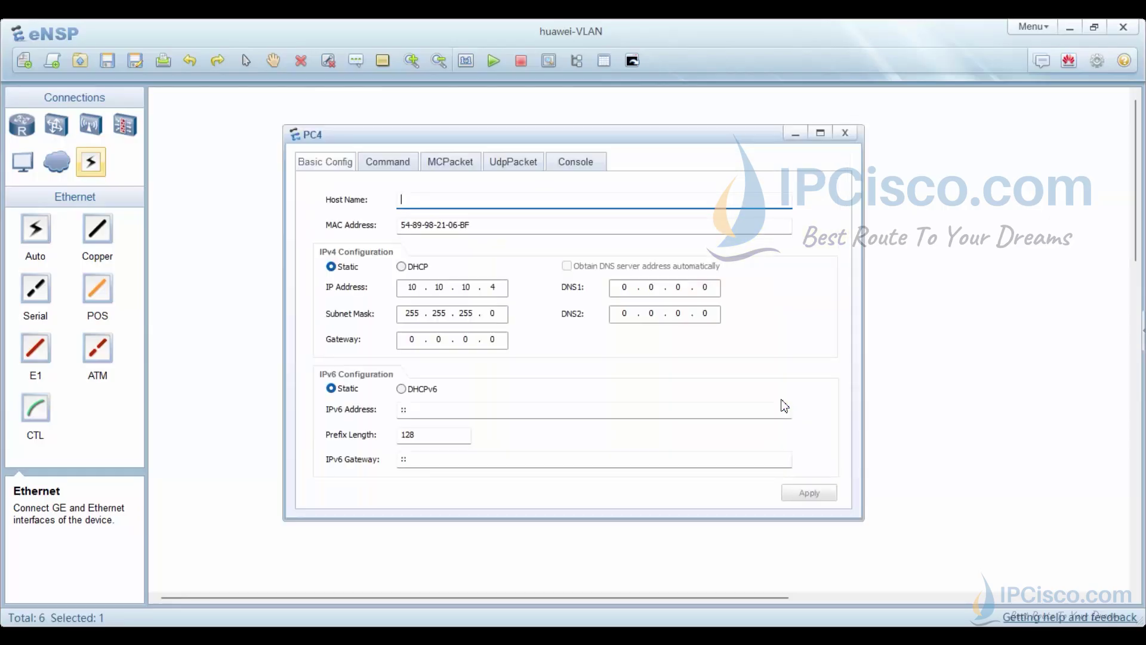
left_click(844, 133)
- From PC1, ping 10.10.10.2, 10.10.10.3 and 10.10.10.4, stopping each, then close the console
double_click(374, 403)
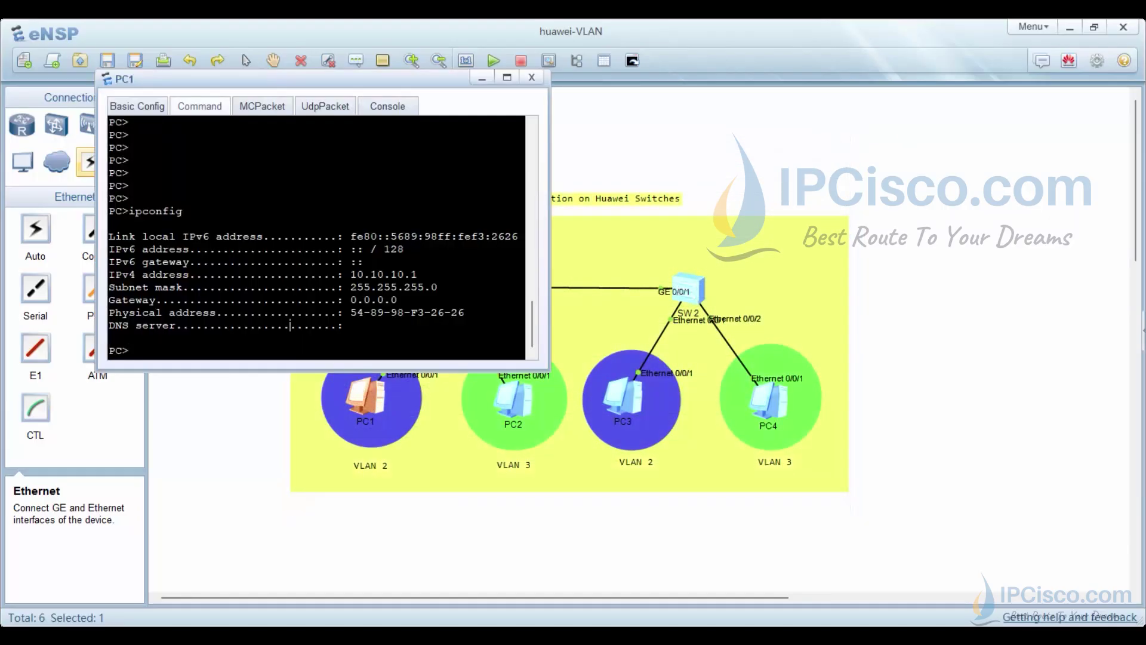
type("ping 10.10")
type(".10.")
type("2")
key("Return")
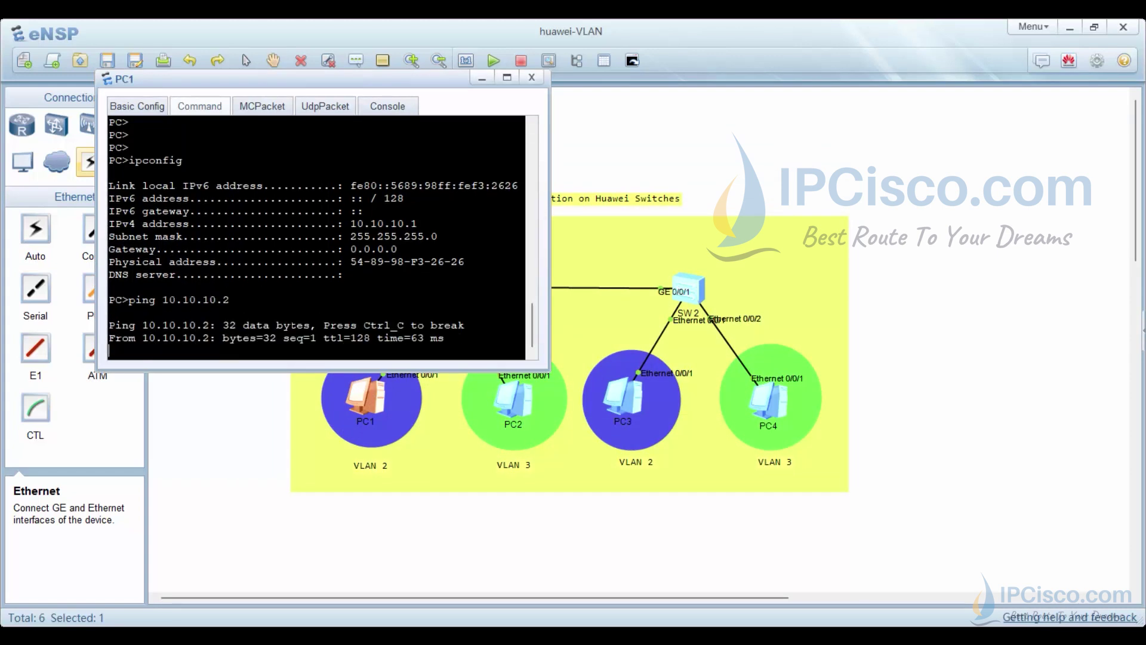
key("ctrl+c")
key("Up")
key("BackSpace")
type("3")
key("Return")
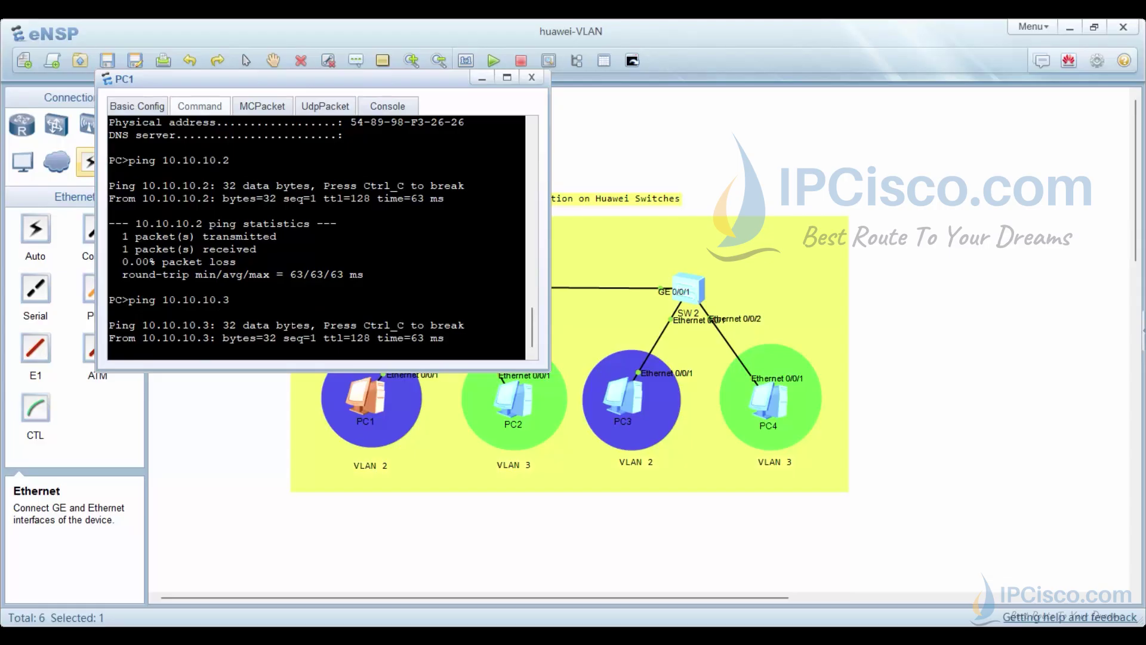
key("ctrl+c")
key("Up")
key("BackSpace")
type("4")
key("Return")
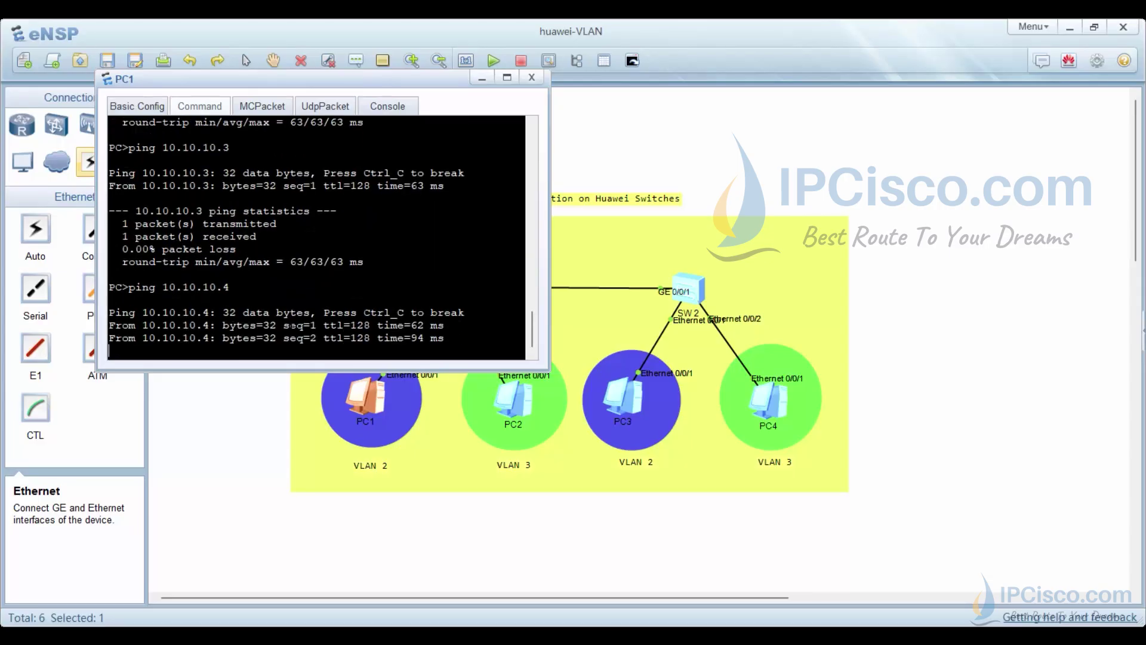
key("ctrl+c")
key("Return")
key("Return")
key("Return")
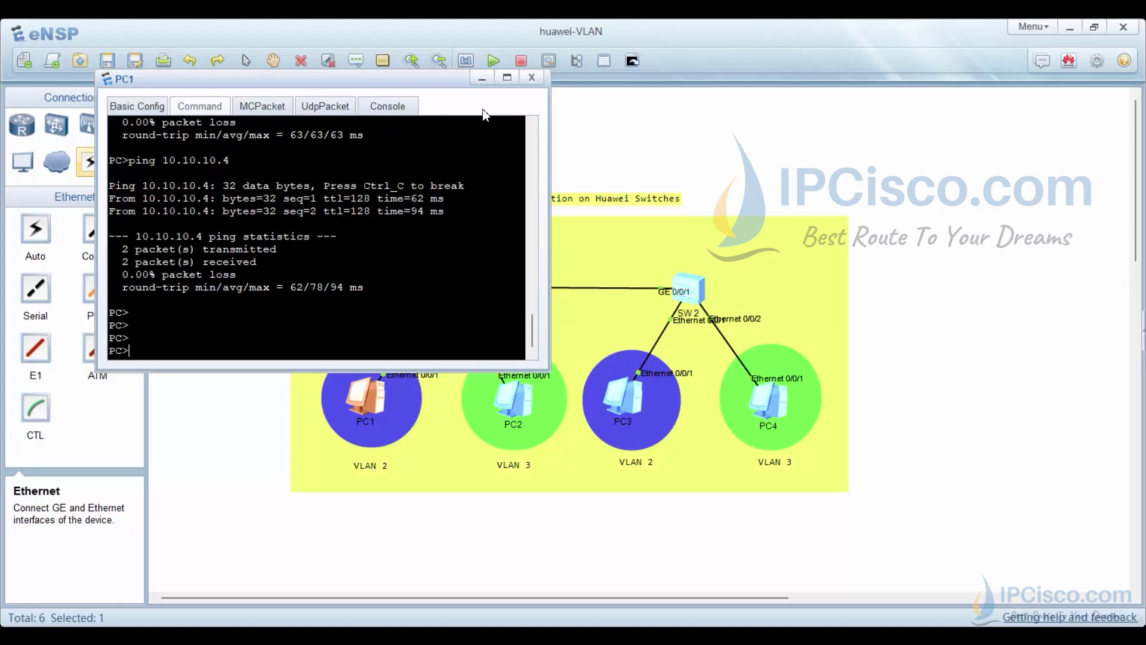
left_click(482, 77)
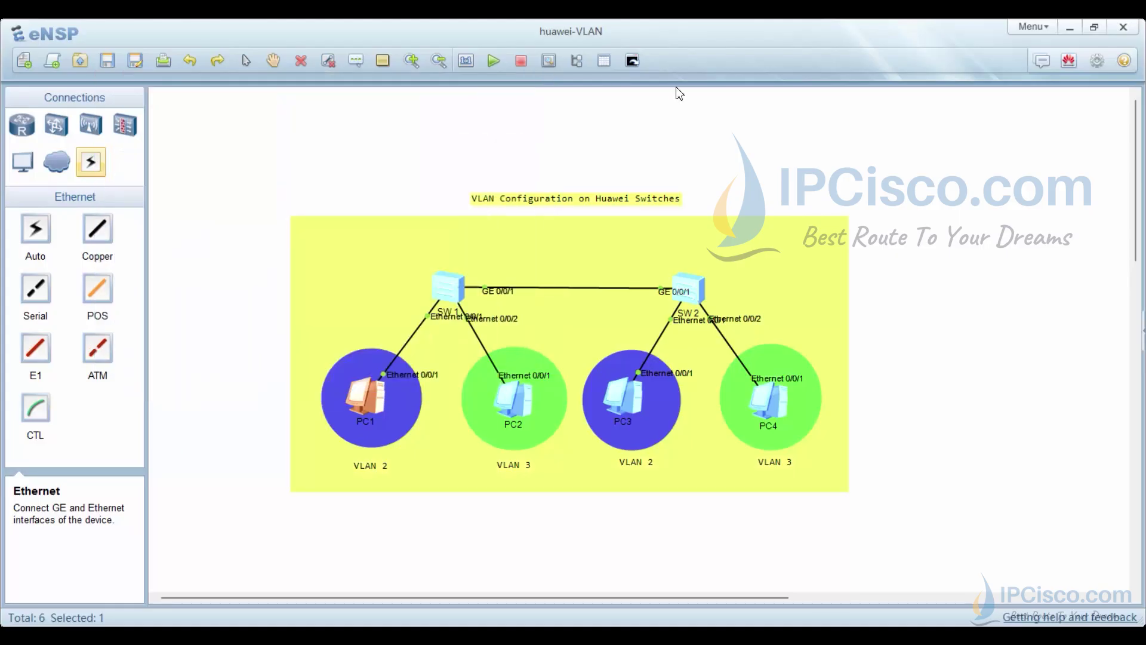
- Open SW1's command line and enter system view
double_click(458, 289)
key("Return")
key("Return")
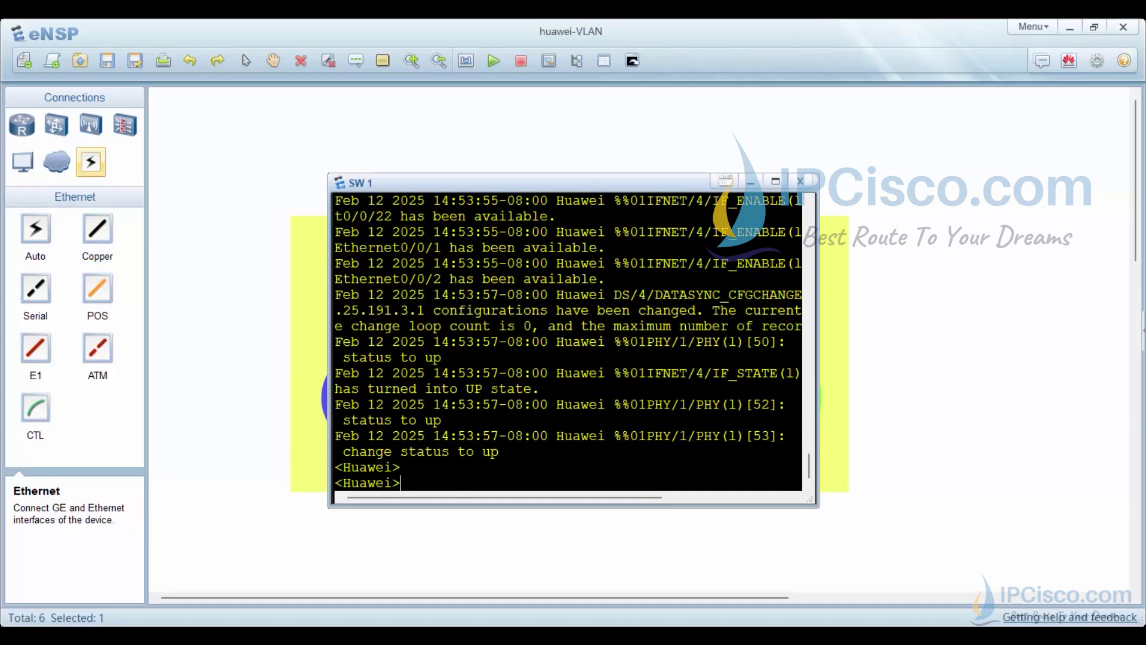
type("sys")
key("Tab")
key("Return")
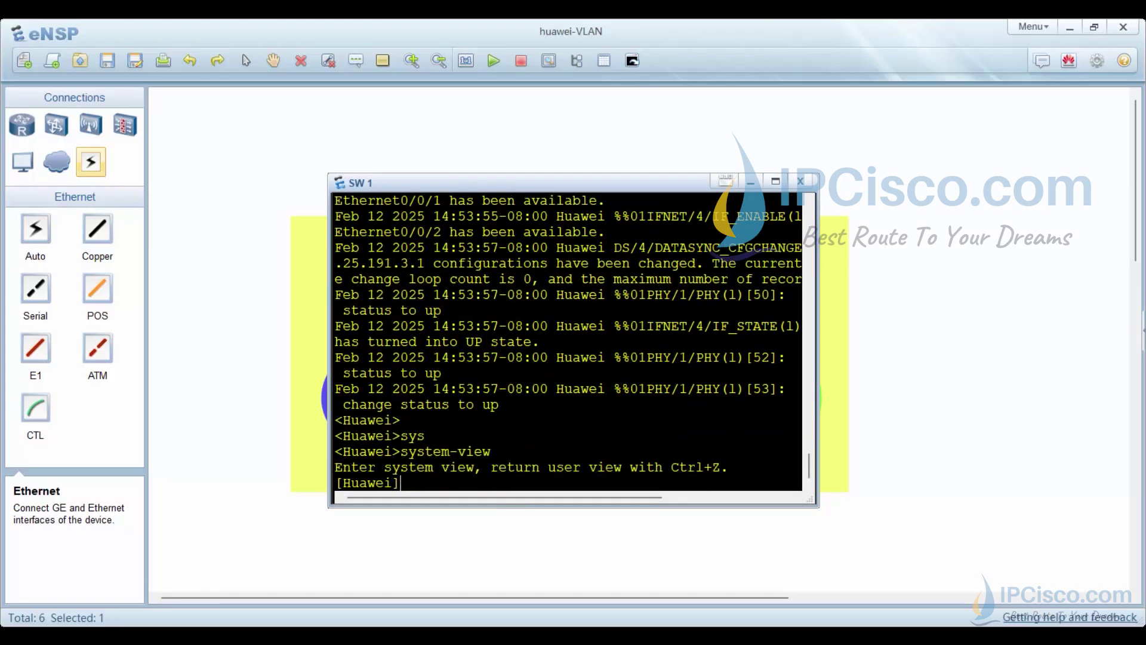
left_click_drag(514, 183, 711, 98)
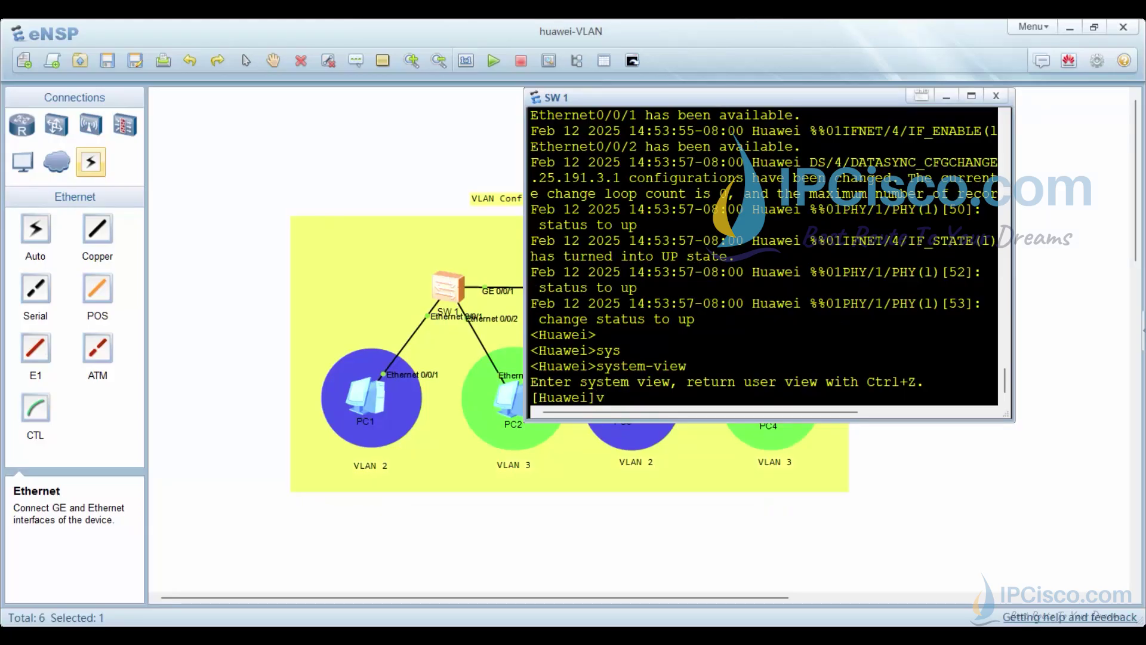
type("vlan 2")
- Create VLAN 2 on SW1 with the description Sales
key("Return")
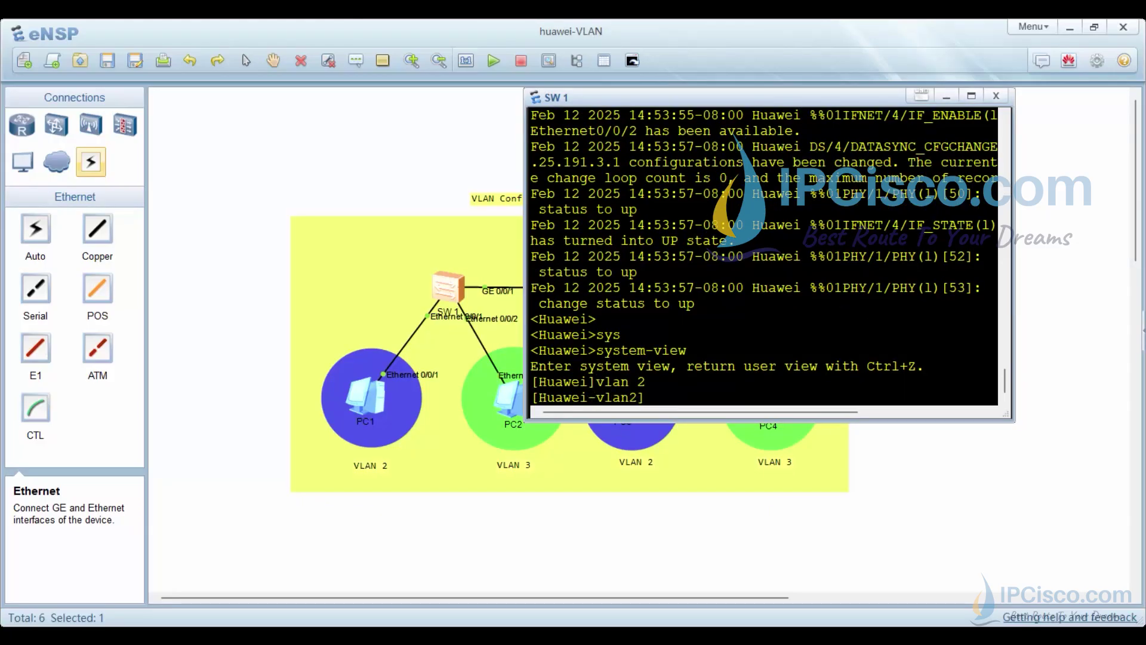
type("des")
key("Tab")
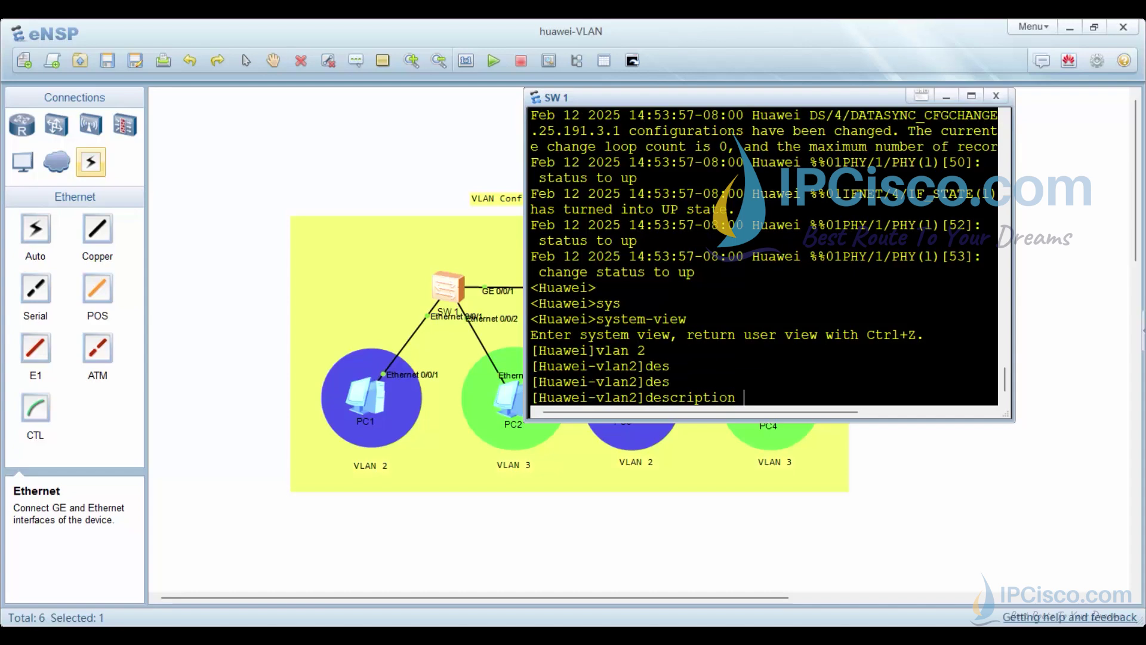
type("Sales")
key("Return")
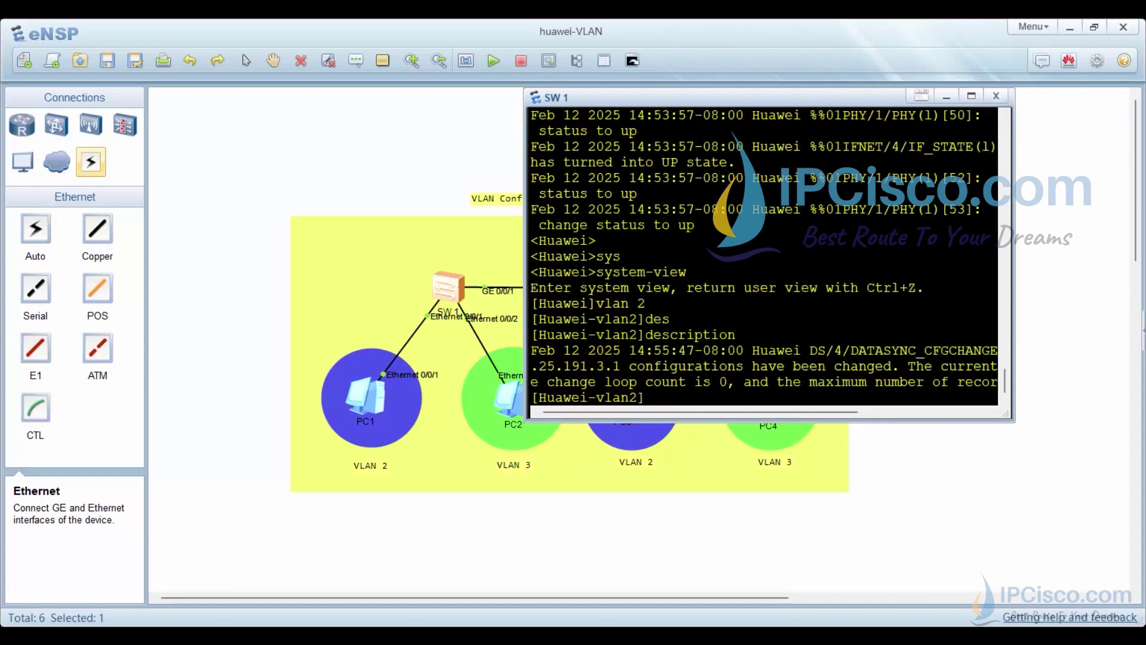
key("Up")
key("Return")
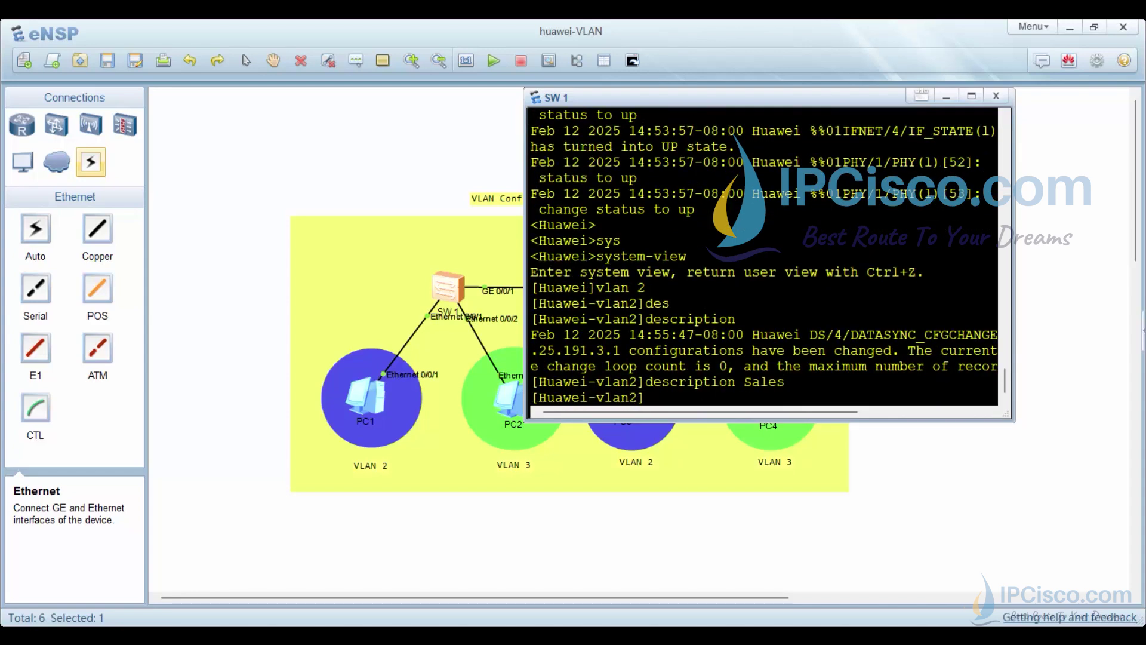
type("vlan 3")
- Create VLAN 3 with the description Engineering and quit its view
key("Return")
type("des")
key("Return")
type("description Engine")
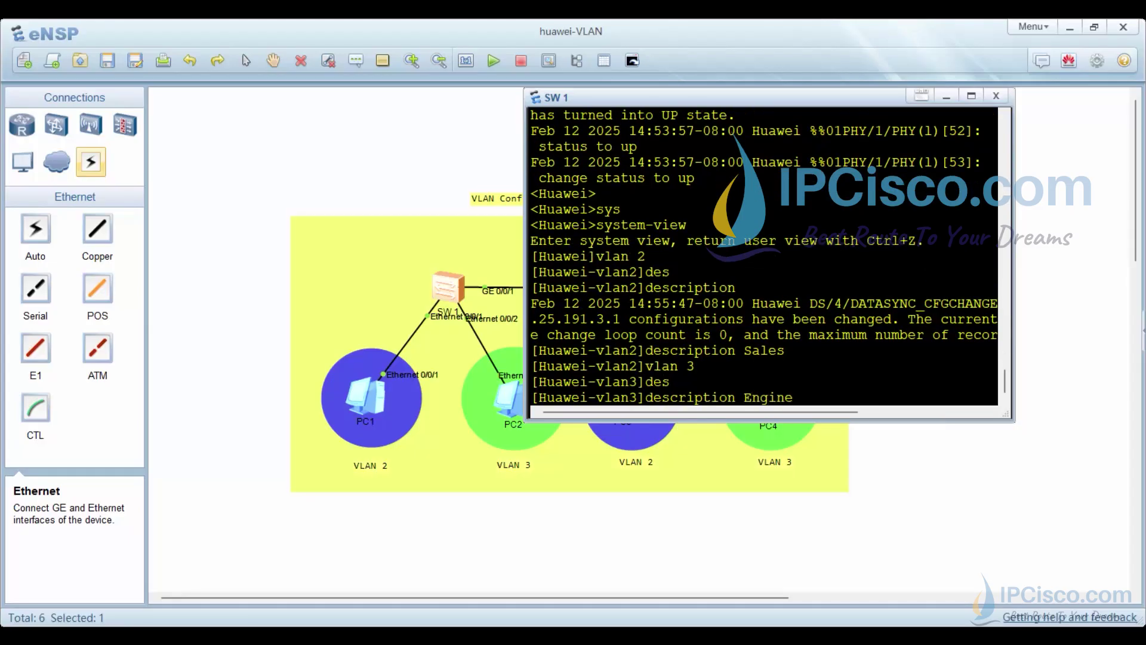
type("ering")
key("Return")
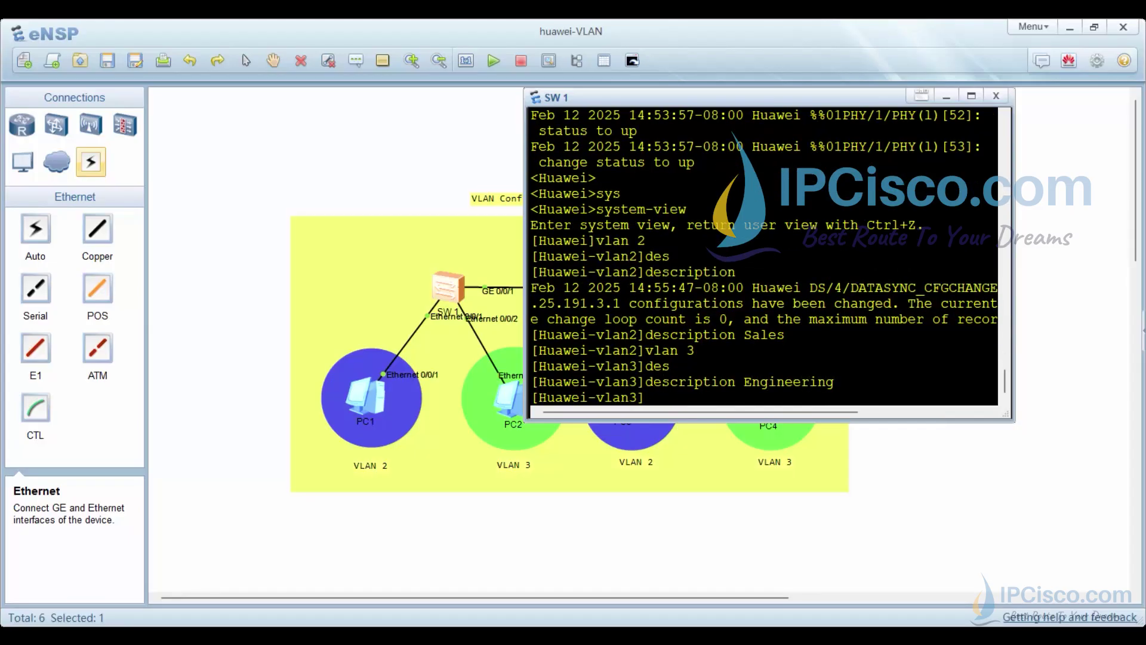
key("Return")
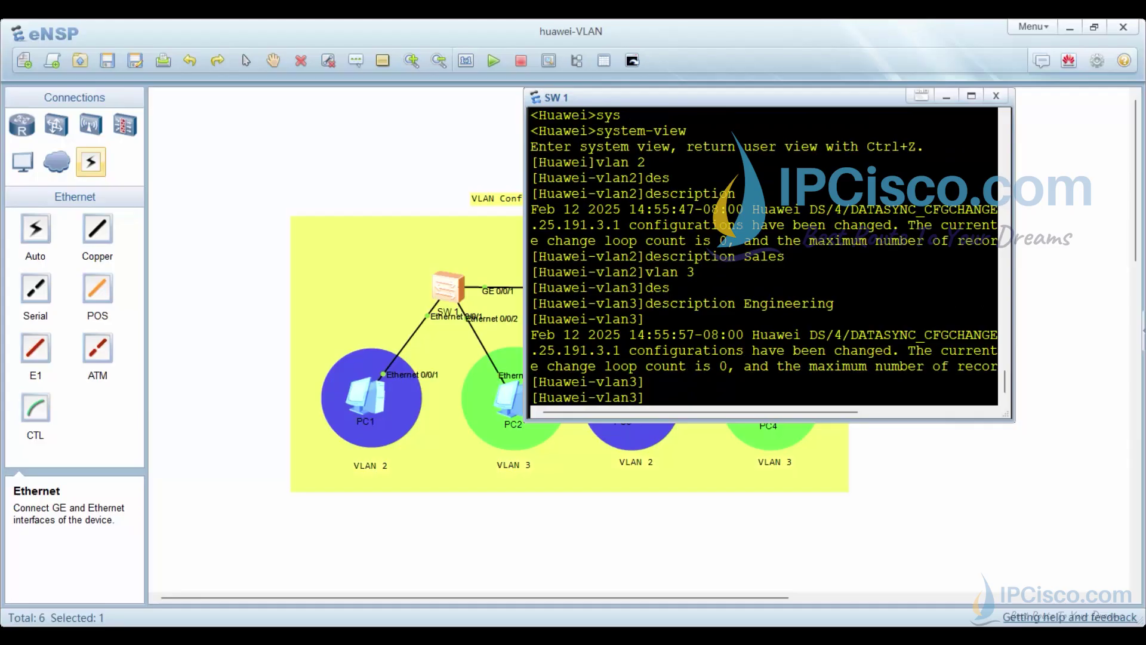
type("quit")
key("Tab")
key("Return")
type("dis")
- Run display vlan to show SW1's VLAN table
key("Tab")
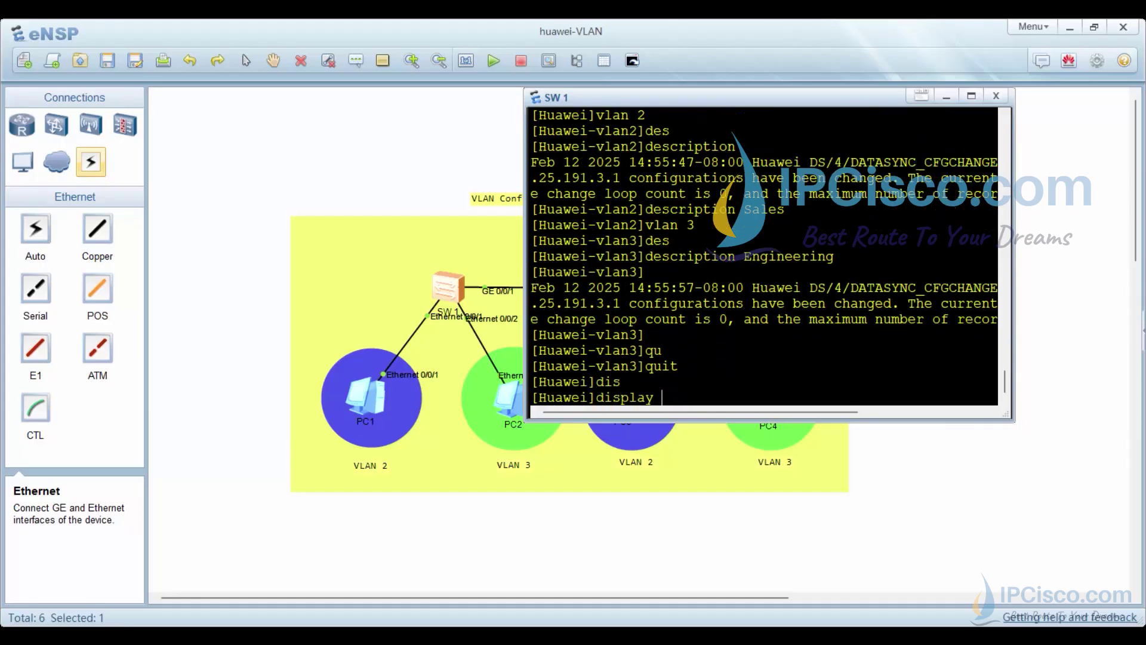
type("vl")
key("Tab")
key("Return")
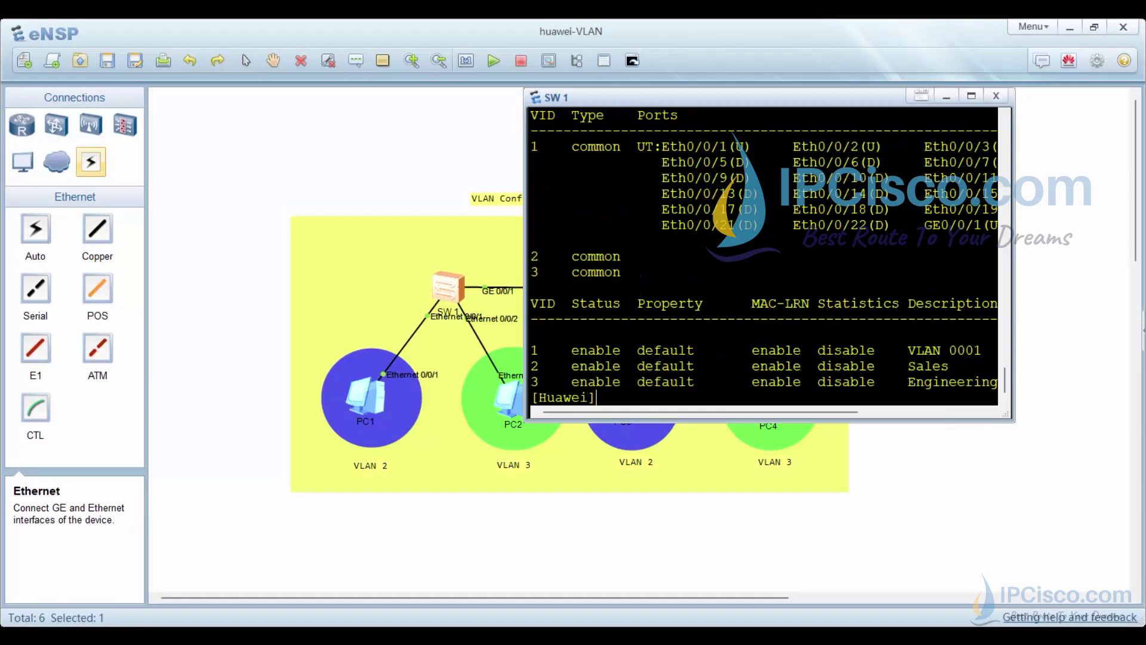
mouse_move(718, 409)
left_mouse_down()
mouse_move(831, 407)
mouse_move(627, 410)
left_mouse_up()
- Enter the configuration view of SW1's interface Ethernet 0/0/1
key("Return")
key("Return")
key("Return")
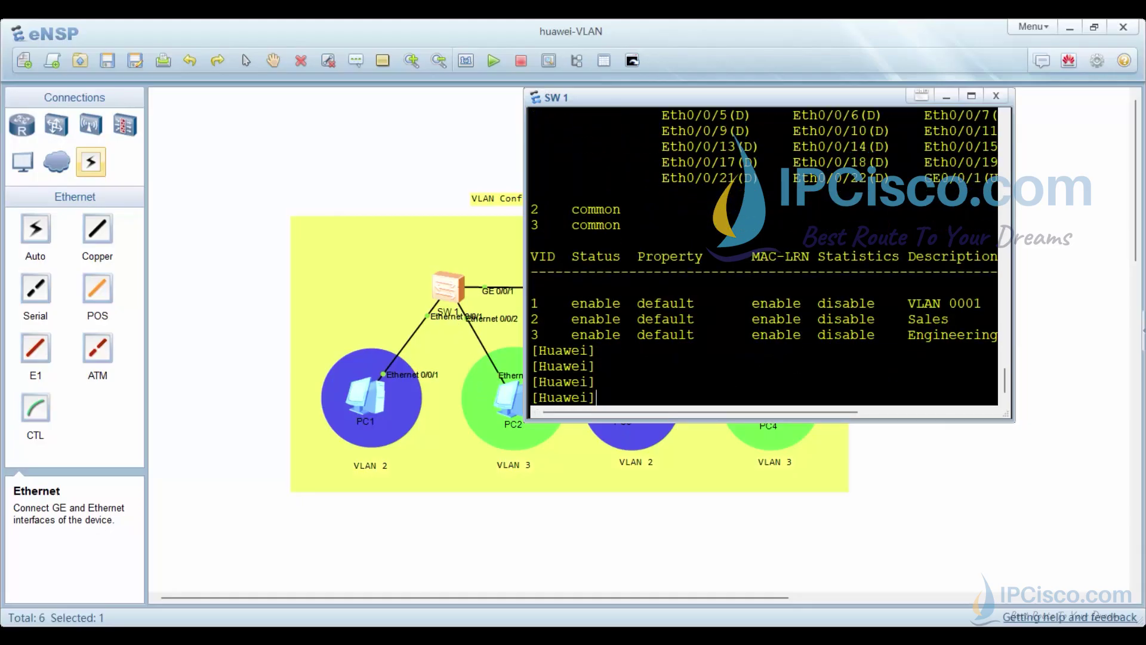
type("inte")
key("Tab")
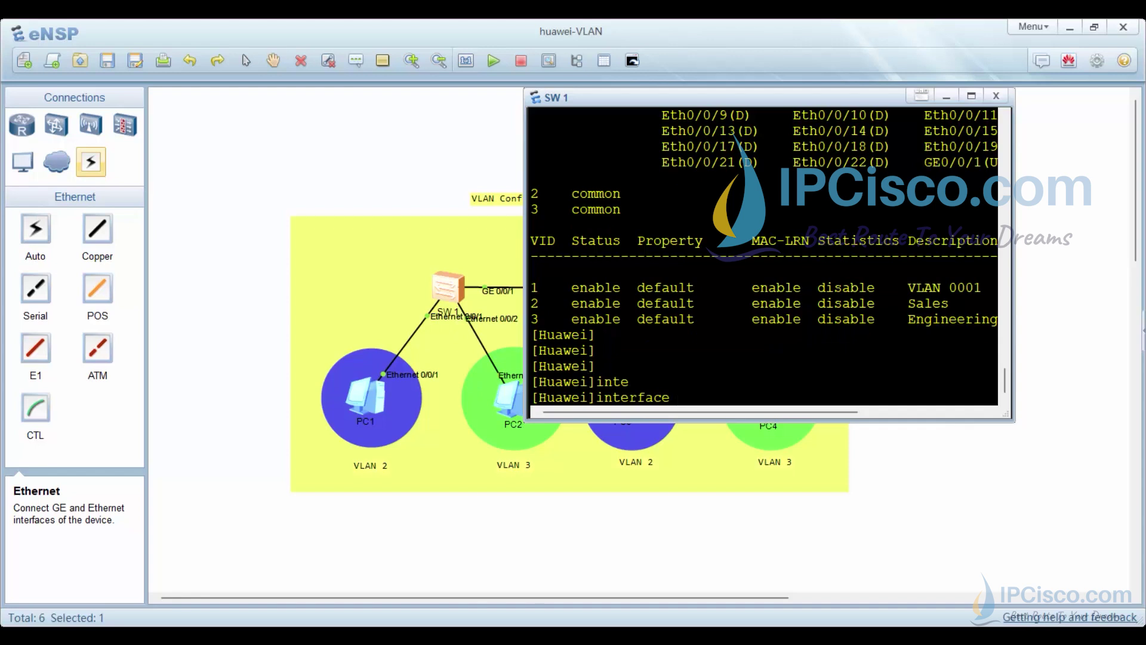
type("Et")
key("Tab")
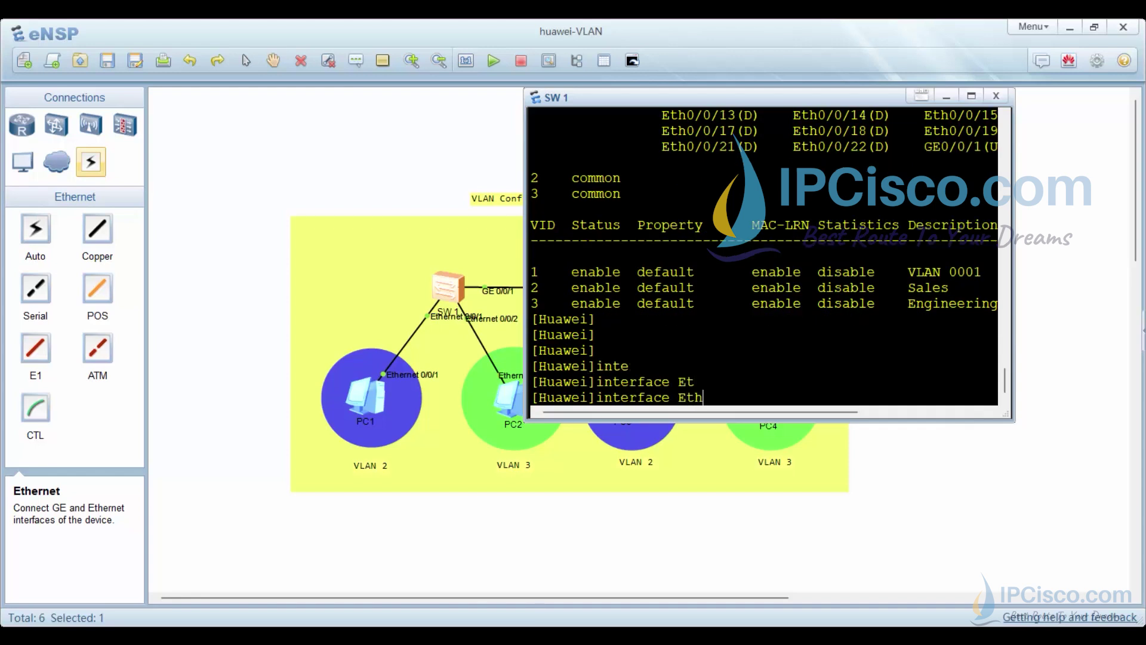
key("Tab")
type("0/")
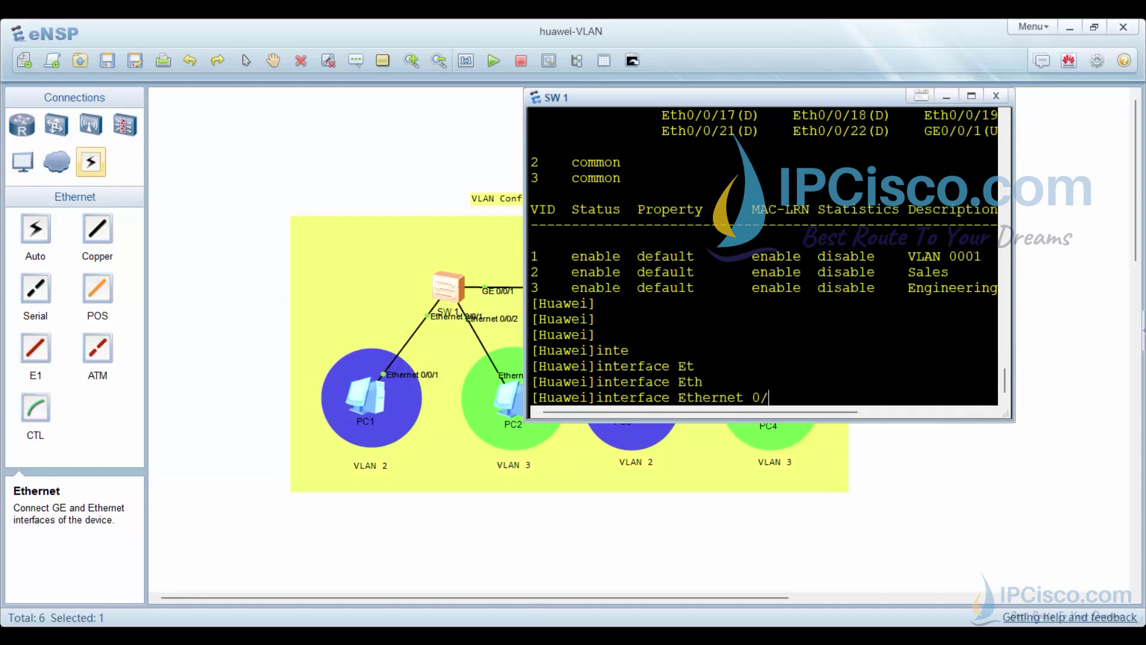
type("0/1")
key("Return")
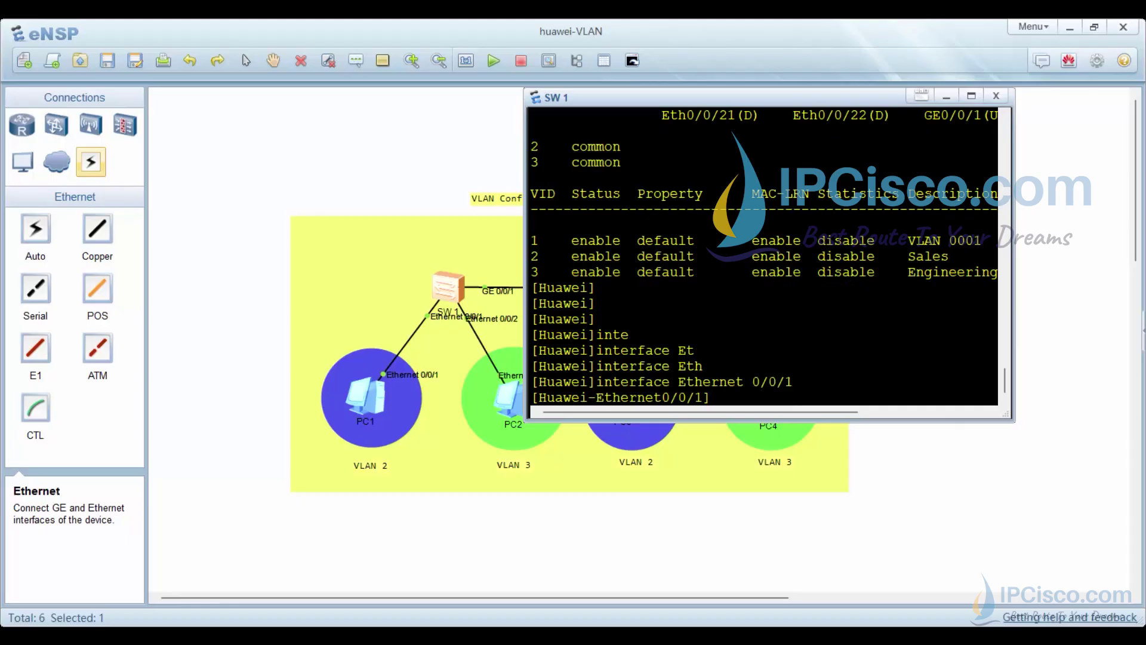
type("po")
- Set Ethernet 0/0/1 to link-type access with default VLAN 2
key("Tab")
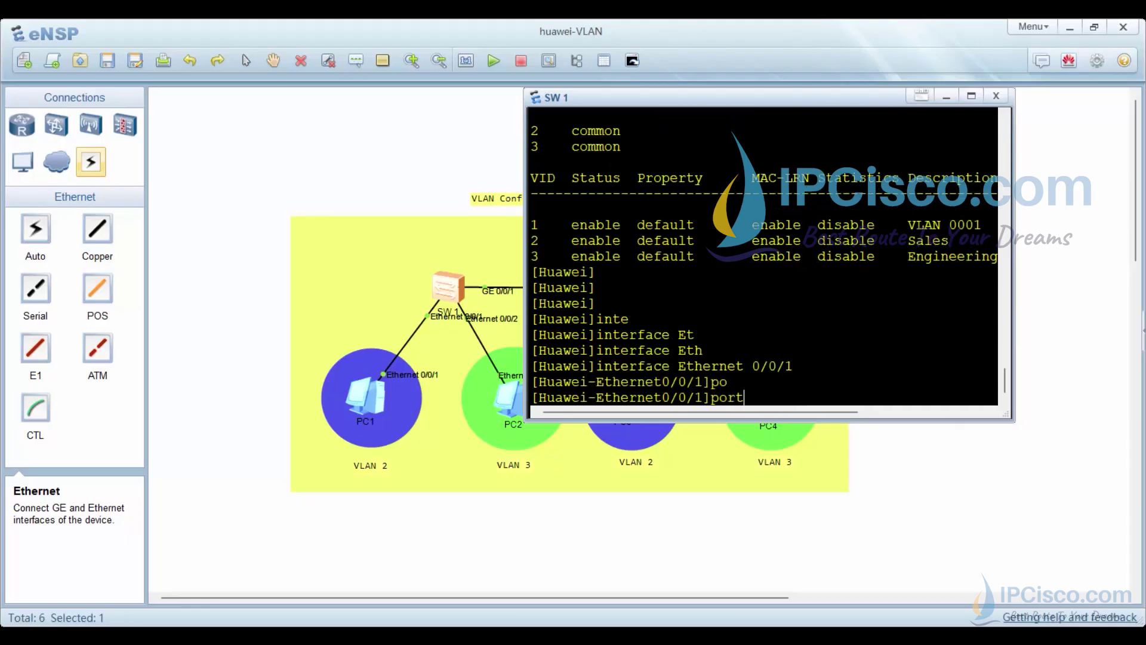
type("li")
key("Tab")
type("t")
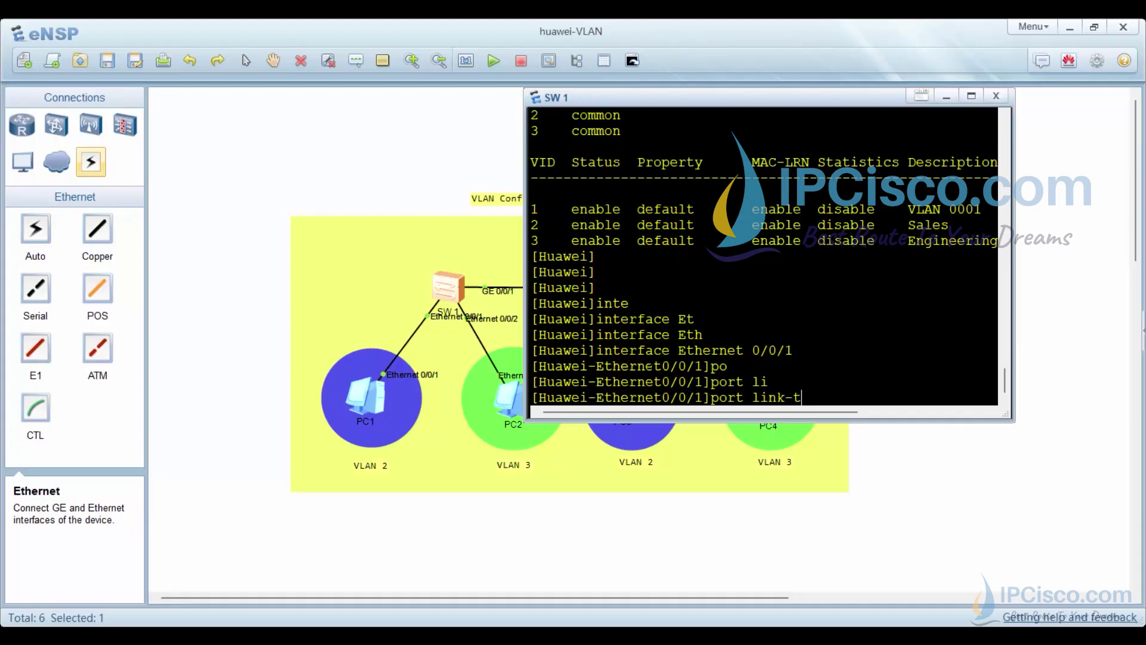
key("Tab")
type("ac")
key("Tab")
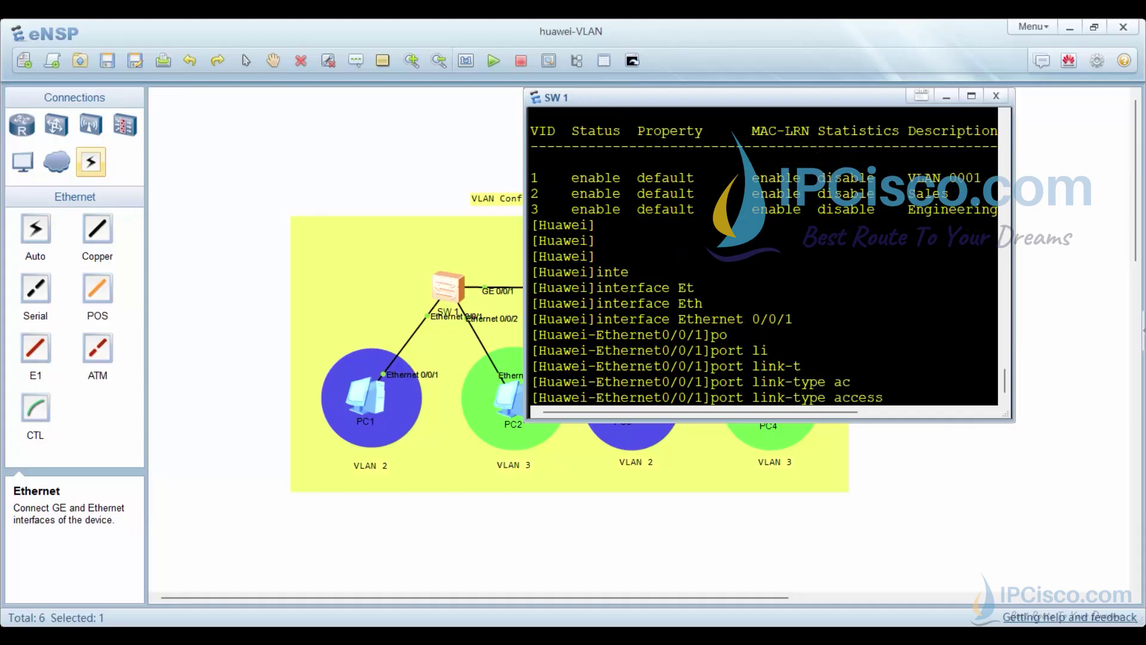
key("Return")
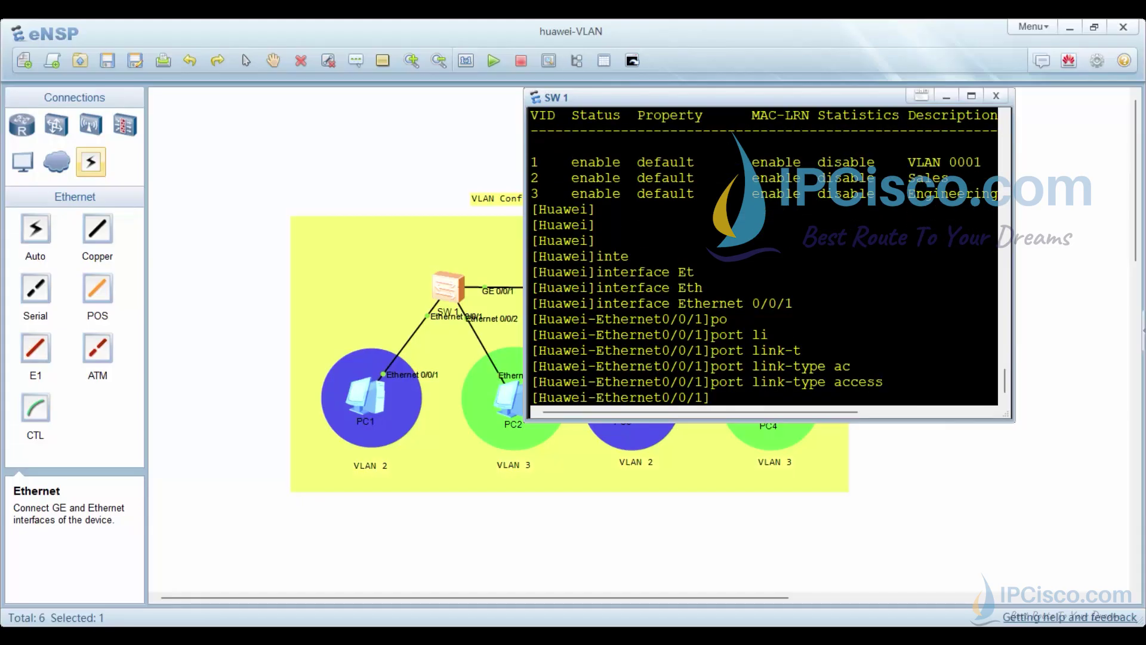
type("po")
type("rt de")
key("Tab")
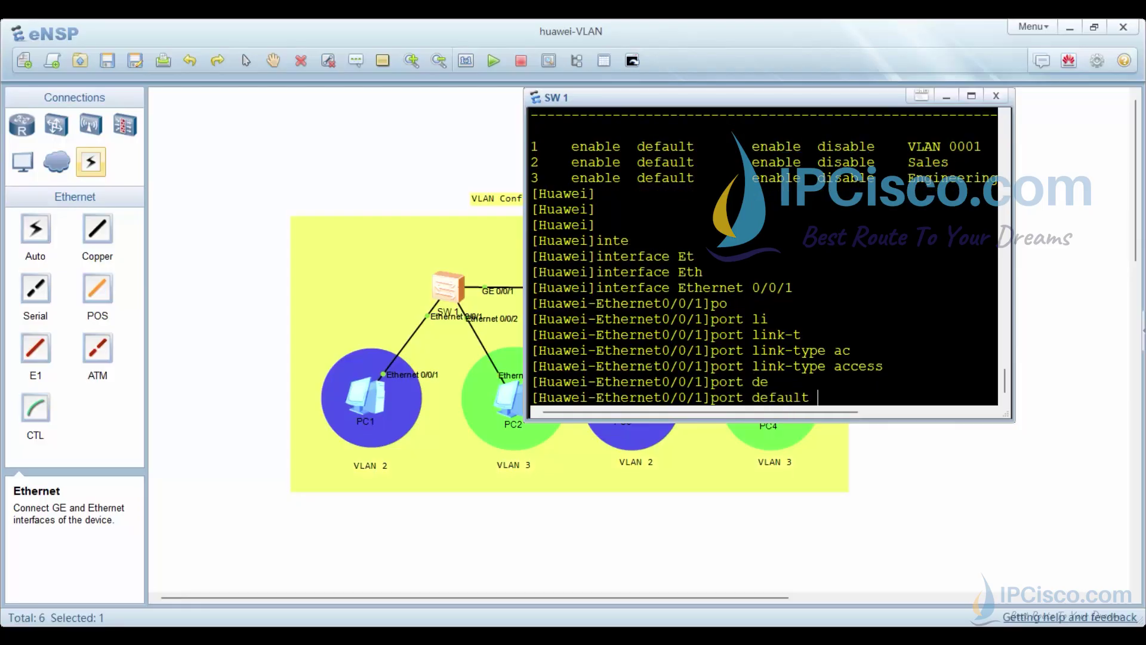
type("vlan ")
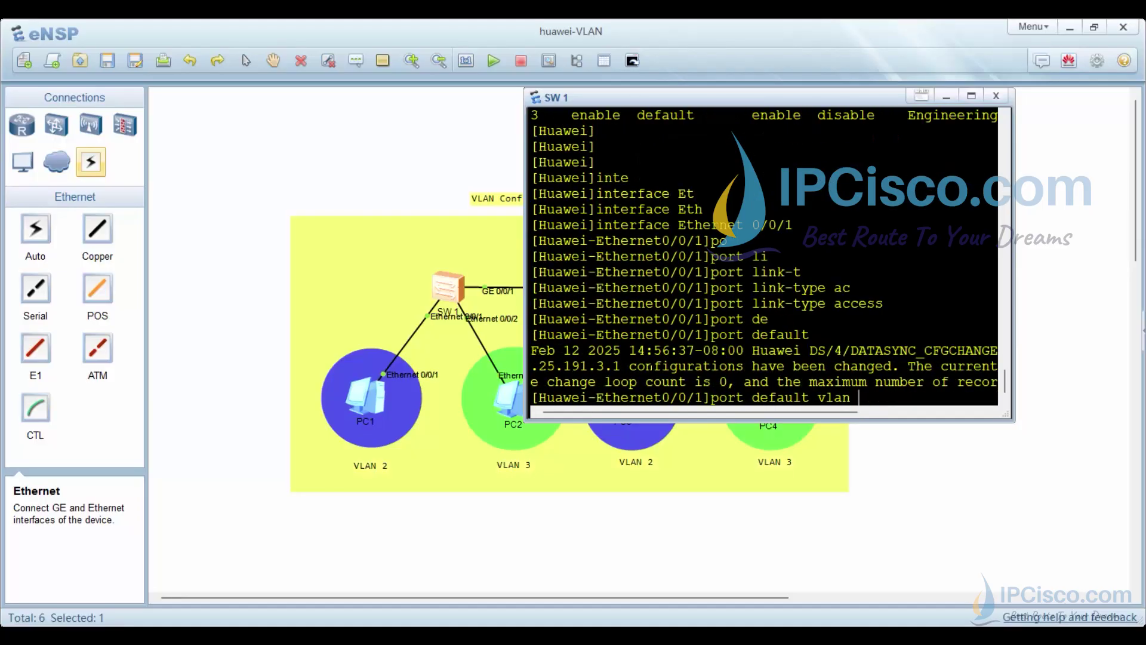
type("2")
key("Return")
key("Return")
key("Return")
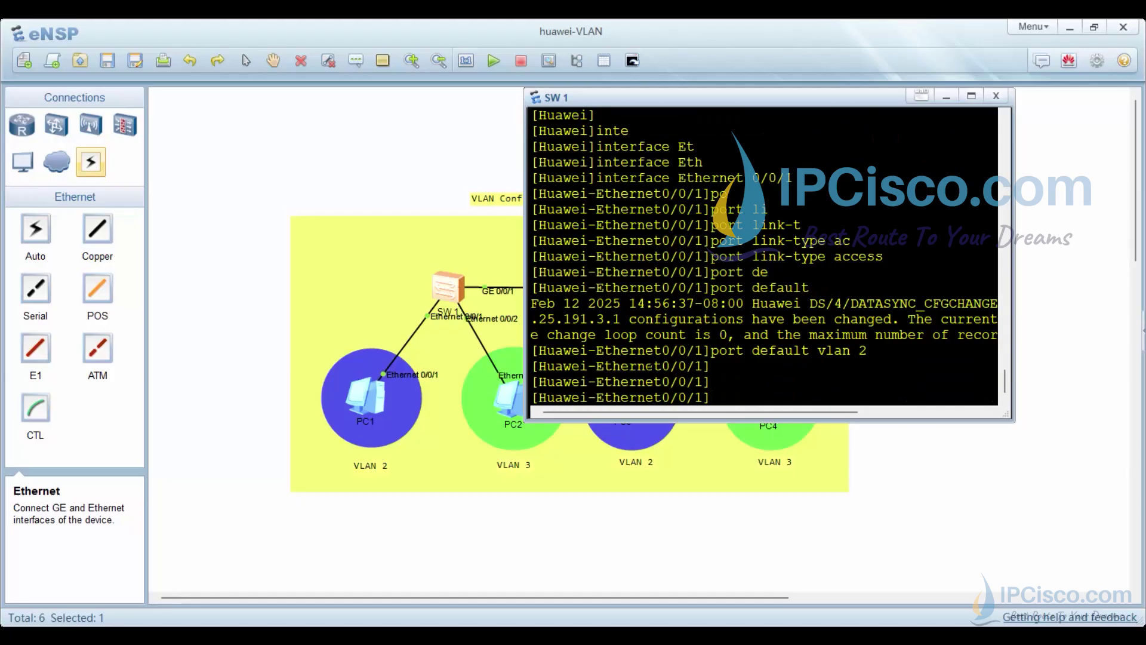
- Enter interface Ethernet 0/0/2 and set its link type to access
key("Up")
key("Up")
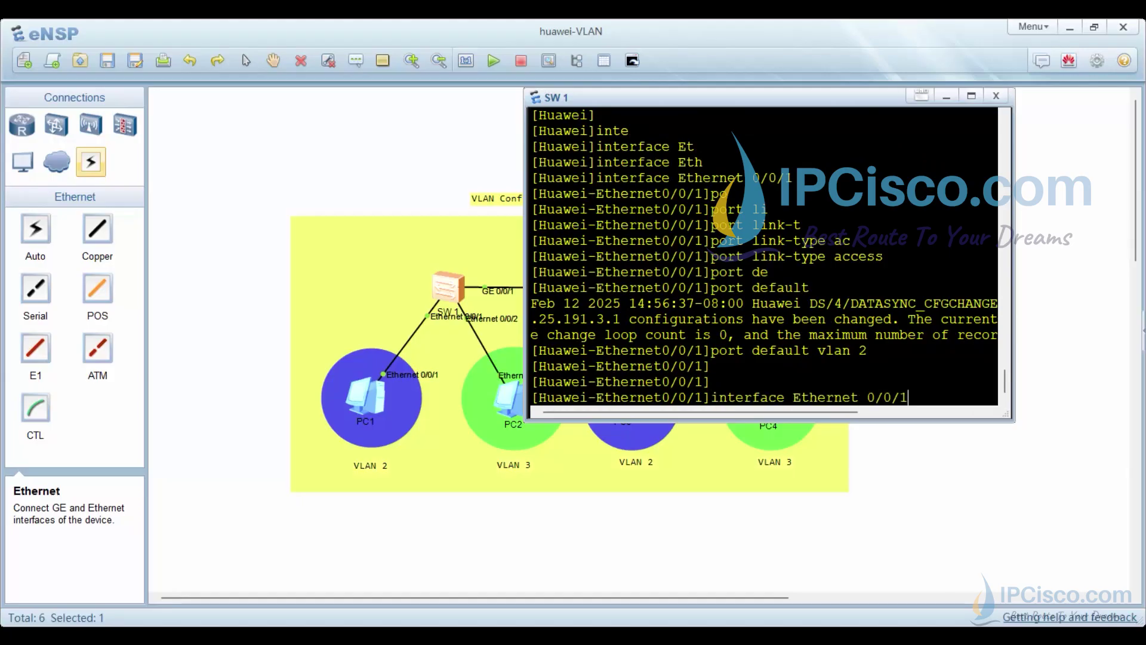
key("BackSpace")
type("2")
key("Return")
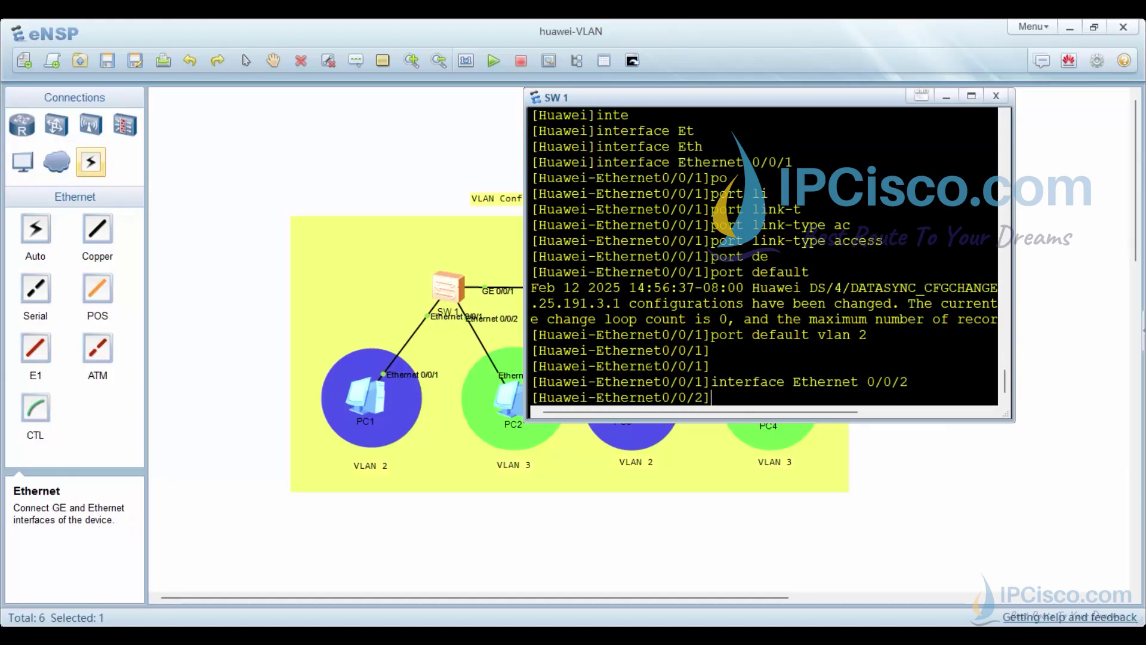
key("Up")
key("Up")
key("Up")
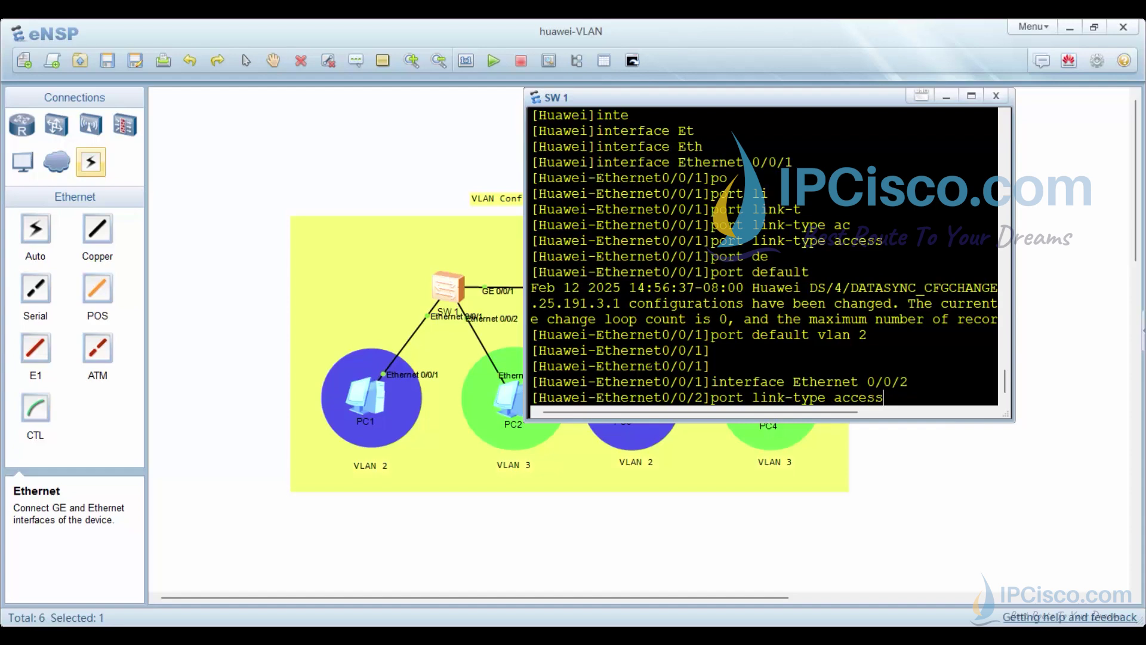
key("Return")
key("Up")
key("Return")
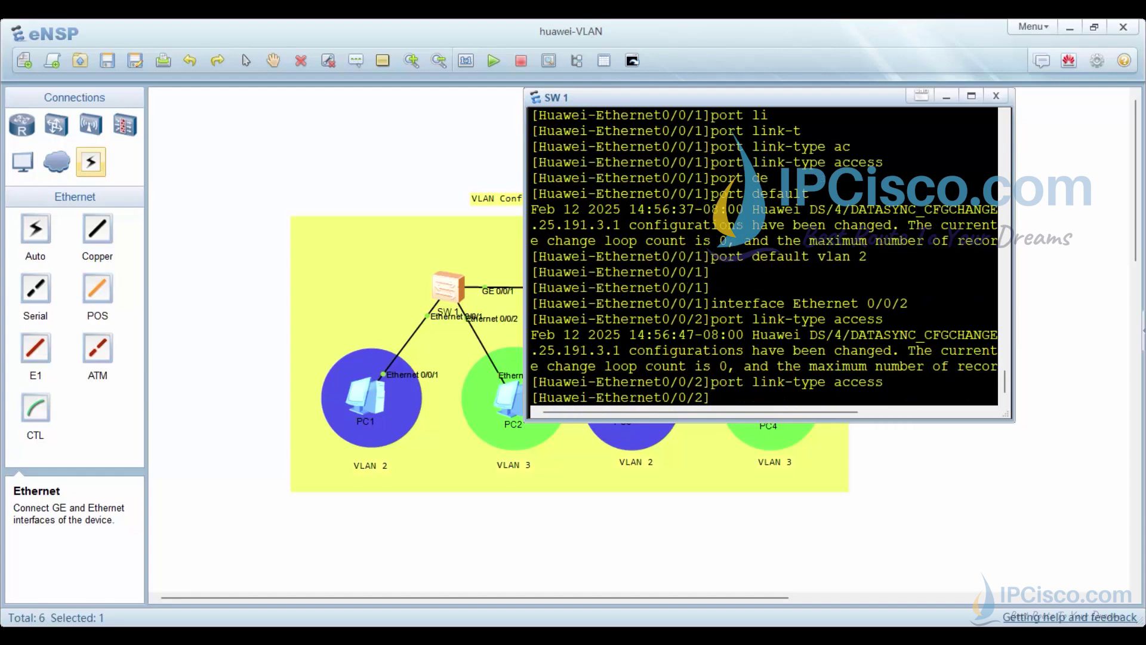
- Change Ethernet 0/0/2's default VLAN from 2 to 3, then quit to system view
key("Up")
key("Up")
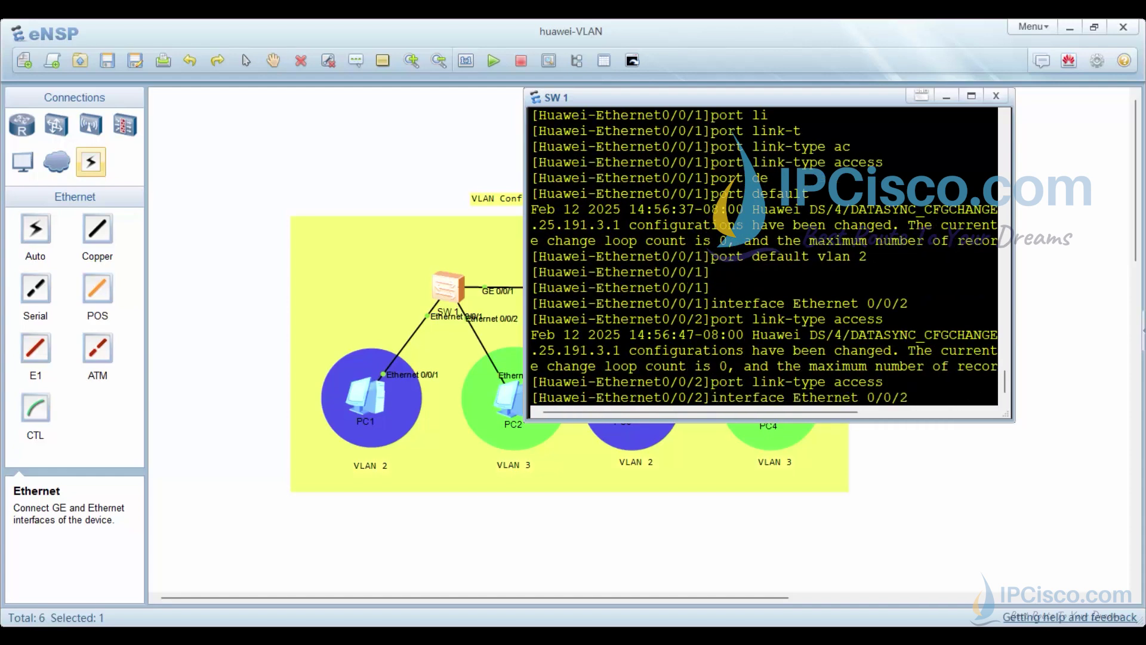
key("Up")
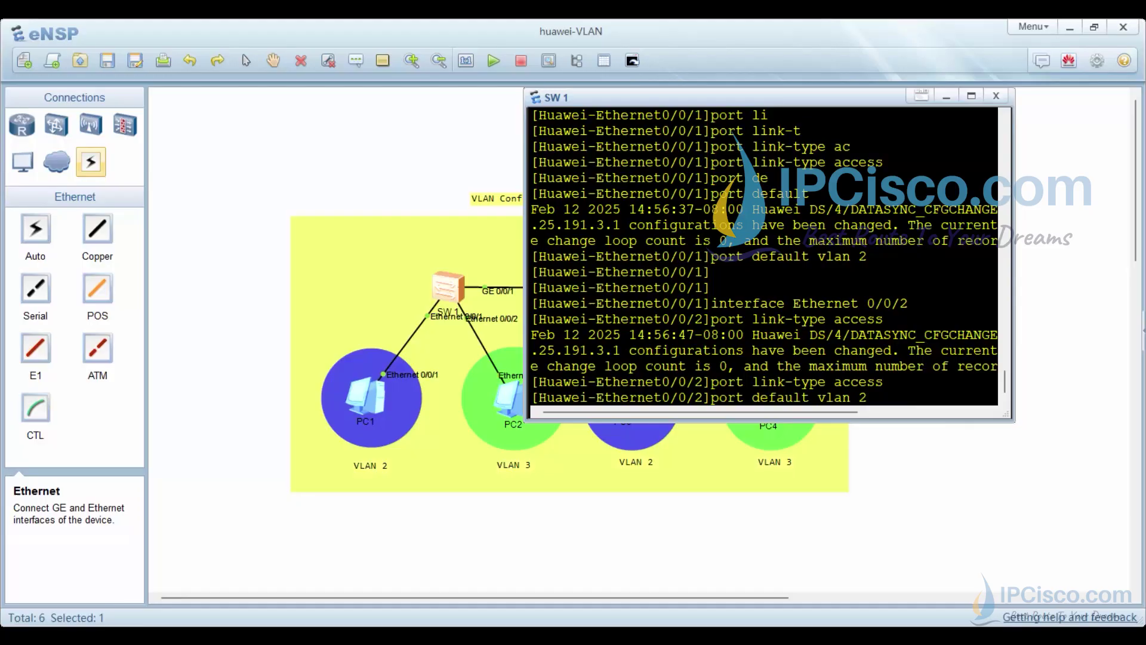
key("Return")
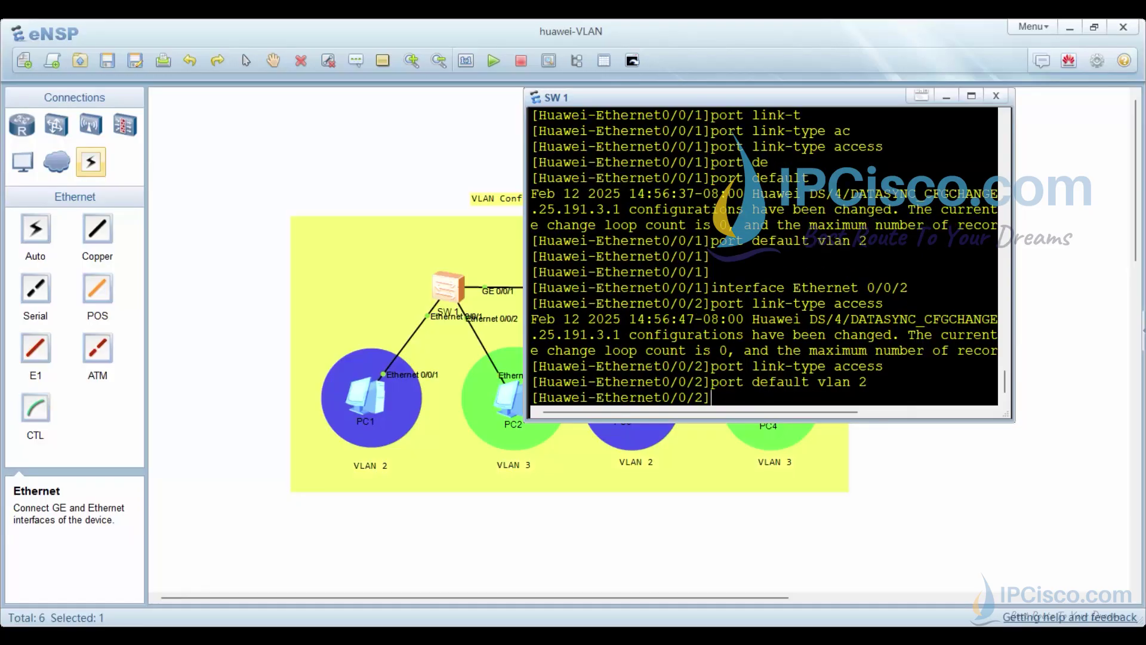
key("Up")
key("BackSpace")
type("3")
key("Return")
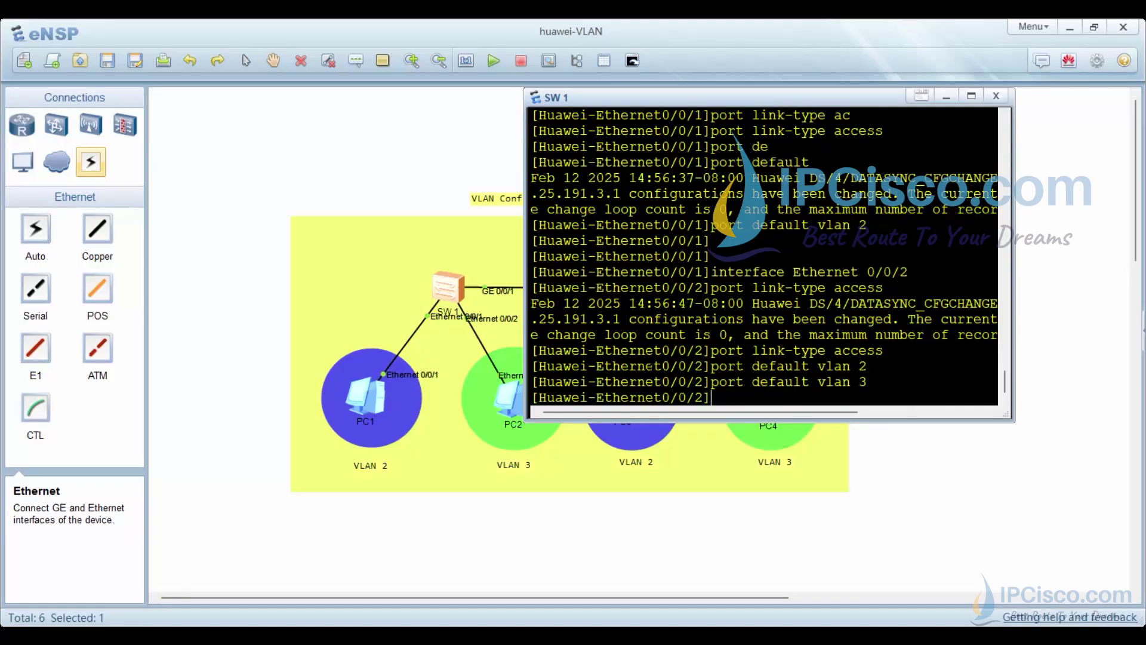
key("Return")
key("Return")
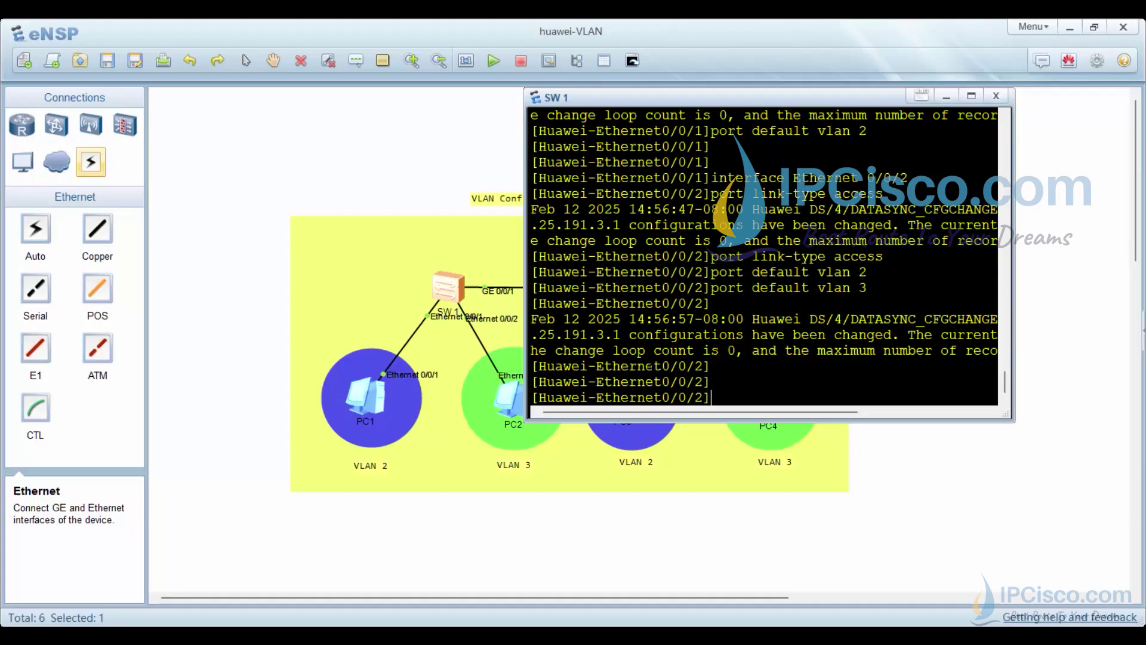
type("qu")
key("Tab")
key("Return")
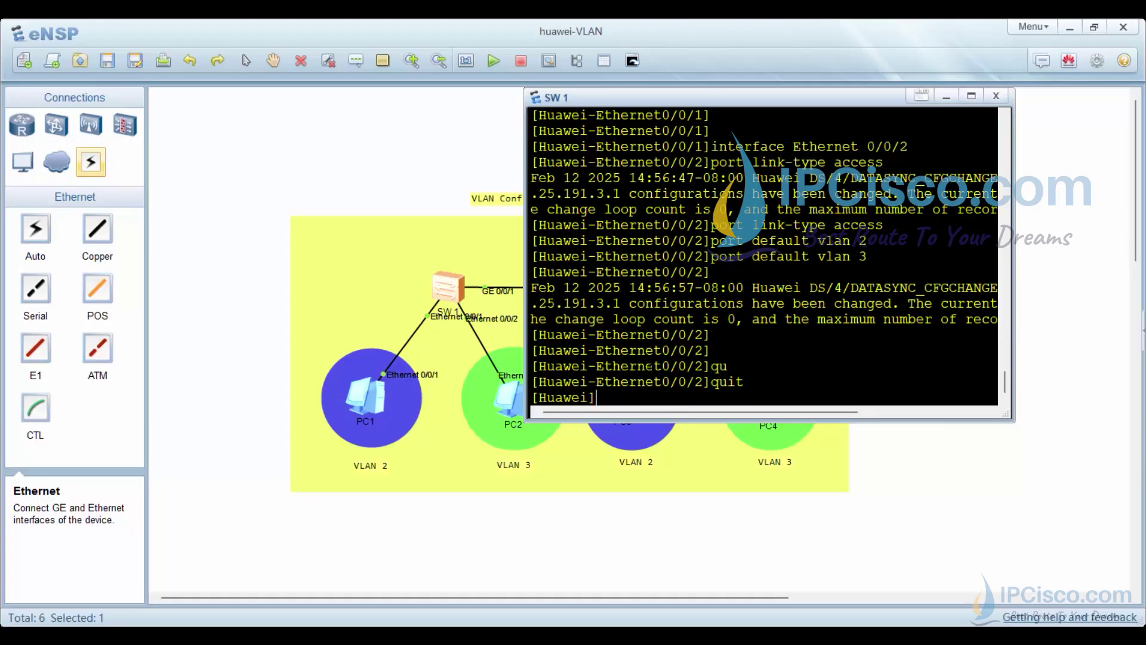
type("inter")
- Enter GigabitEthernet 0/0/1 on SW1 and set its link type to trunk
key("Tab")
type("gi")
key("Tab")
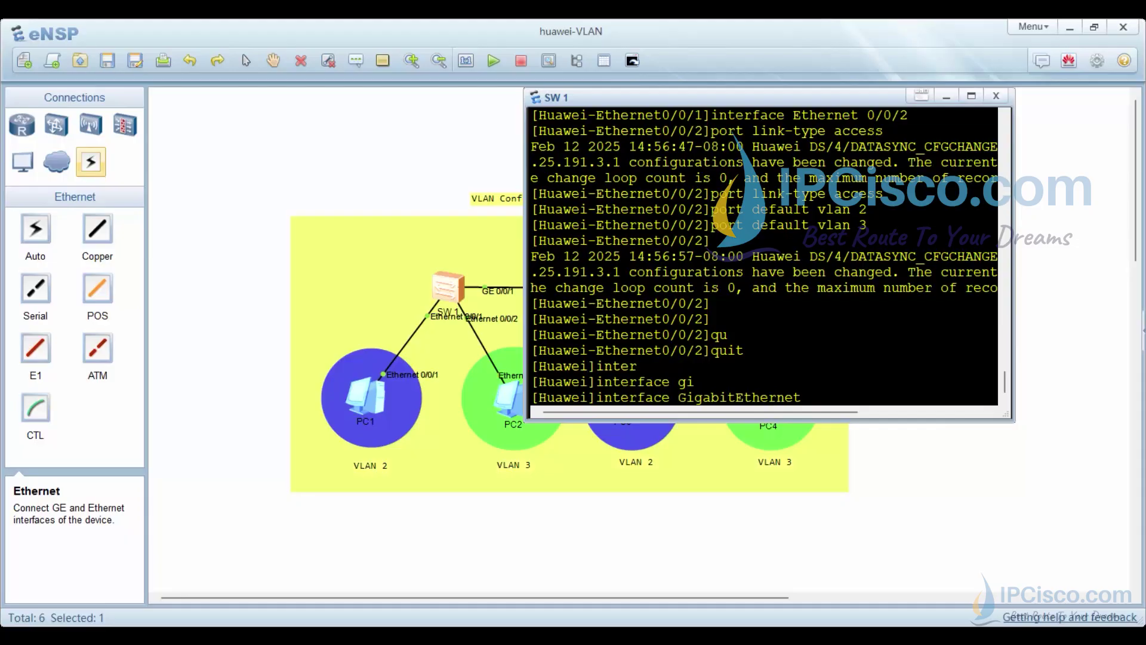
type("0/0")
type("/1")
key("Return")
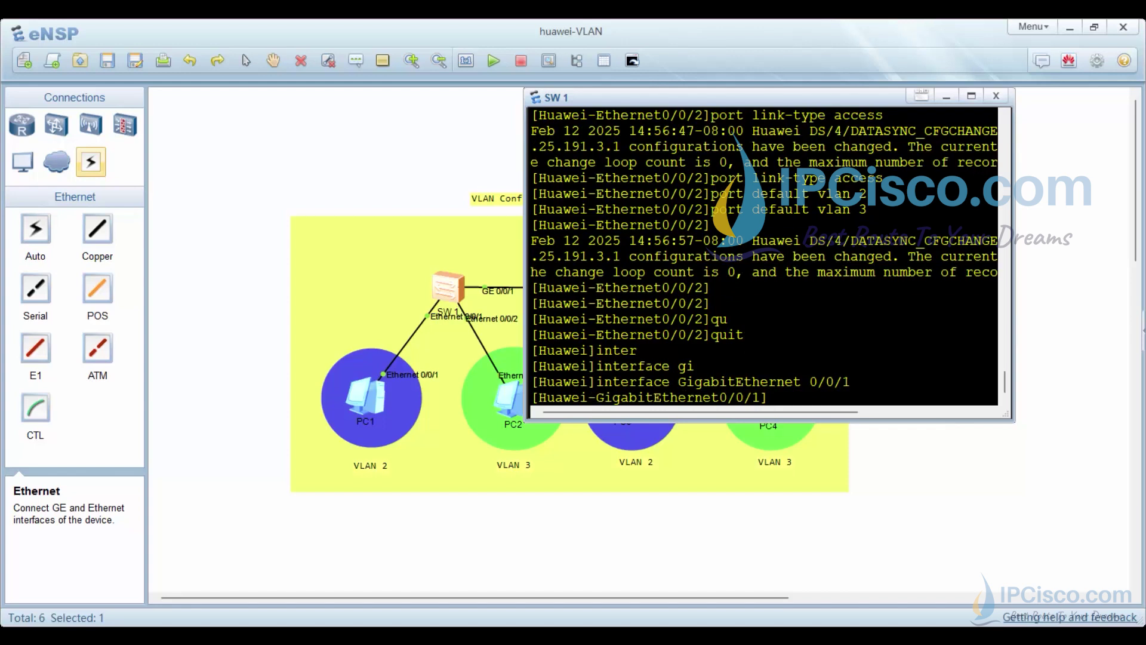
type("port ")
type("link")
key("Tab")
type("t")
key("Tab")
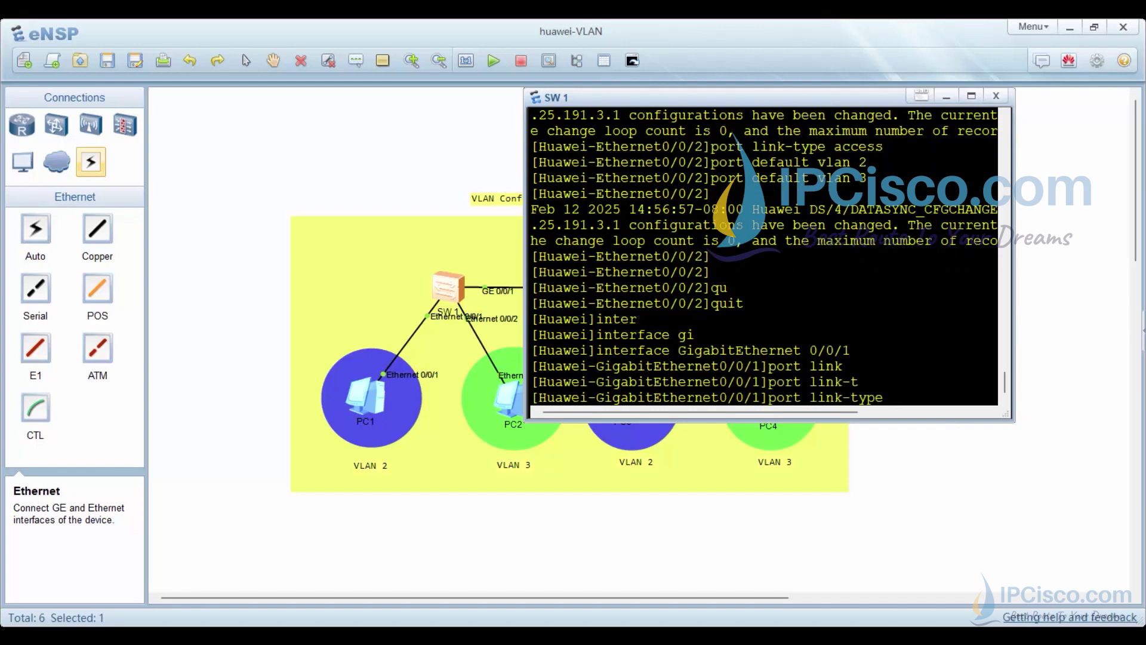
type("y")
key("BackSpace")
type("t")
type("r")
key("Tab")
key("Return")
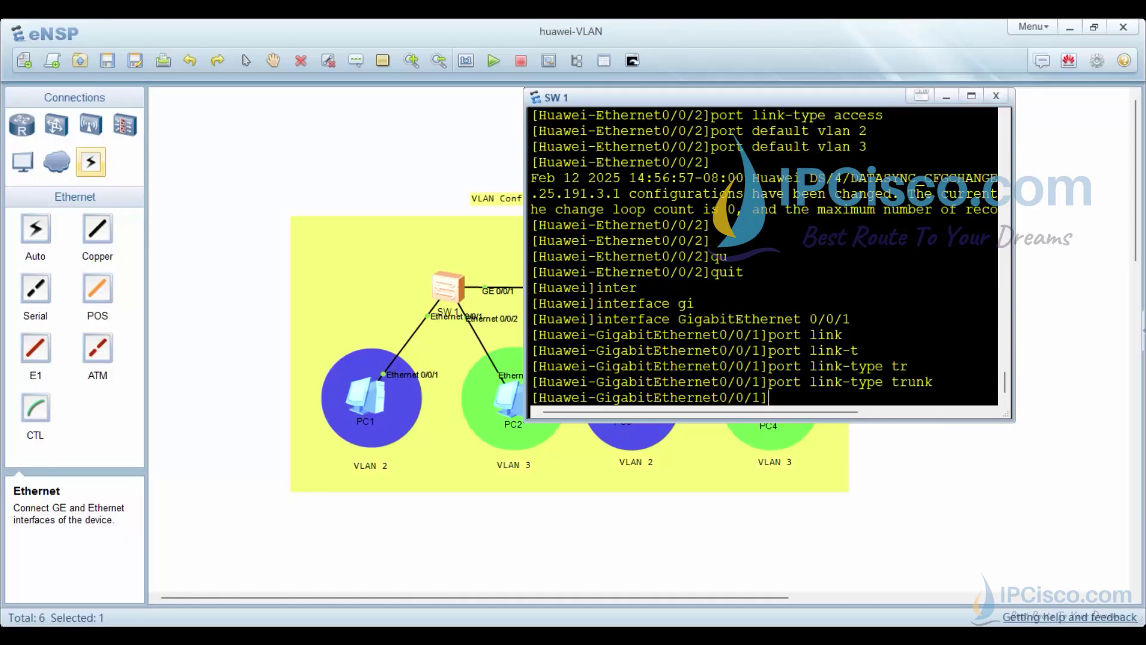
type("portswitc")
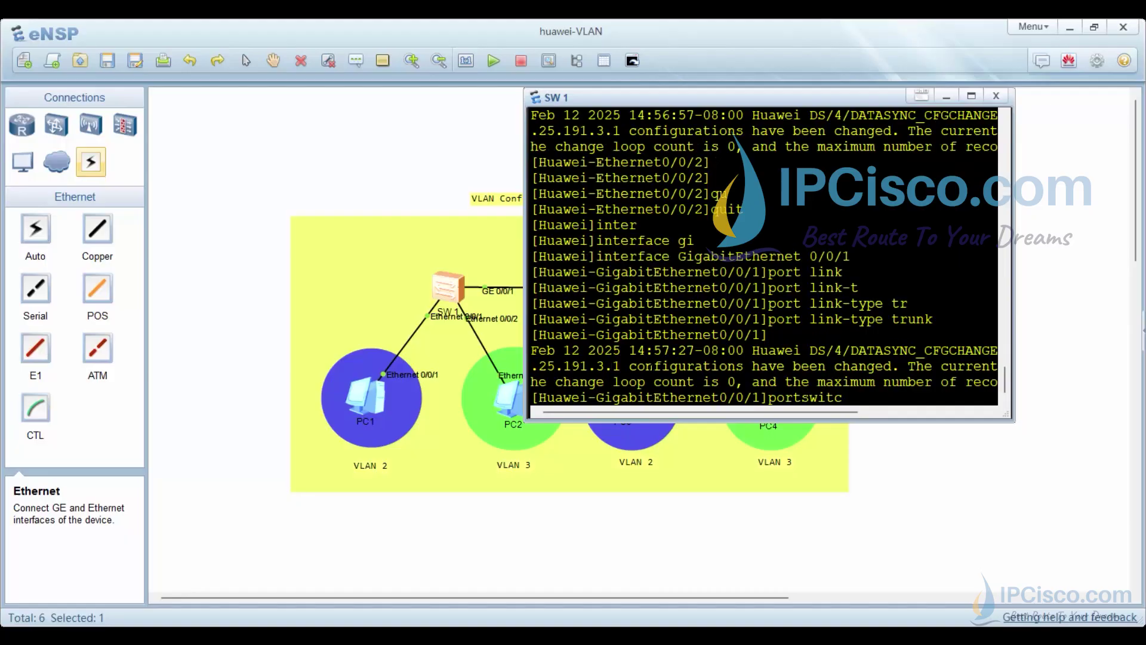
- Allow VLANs 2 and 3 to pass on the GE 0/0/1 trunk
key("BackSpace")
key("BackSpace")
key("BackSpace")
type("tr")
key("Tab")
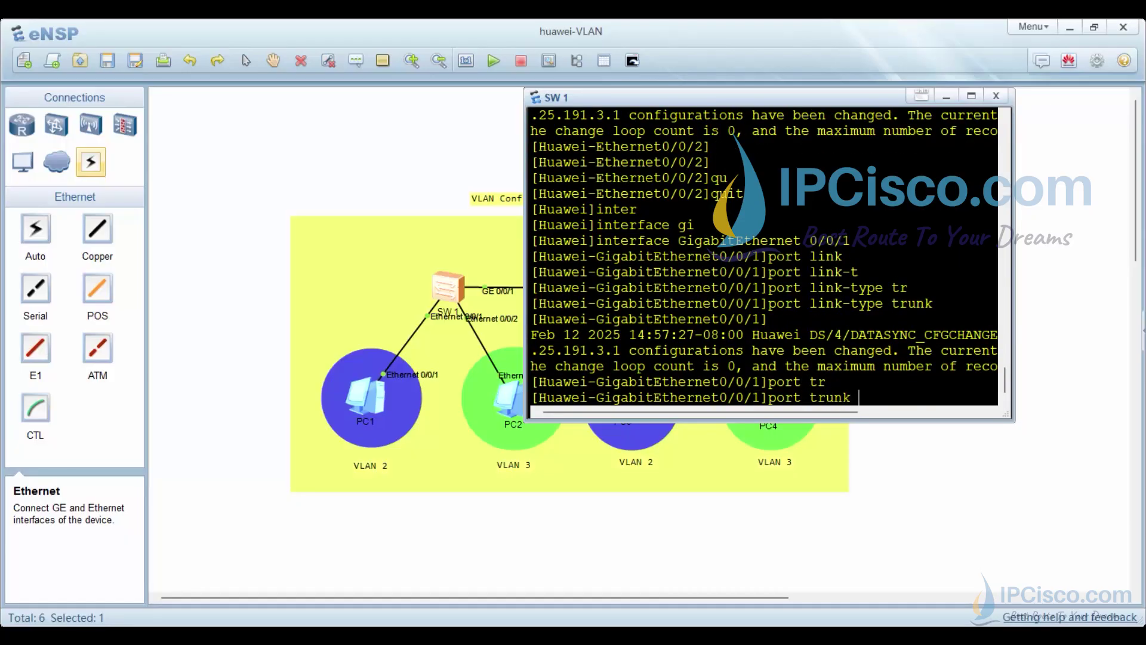
type("all")
key("Tab")
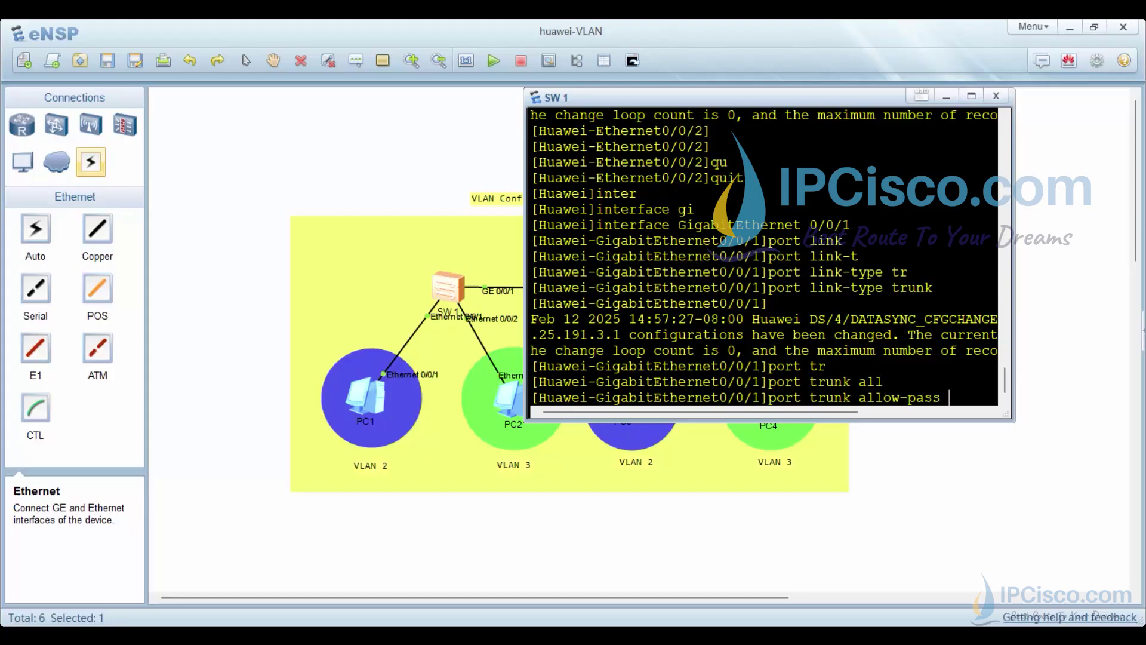
type("vlan 2")
type(" 3")
key("Return")
key("Return")
key("Return")
key("Return")
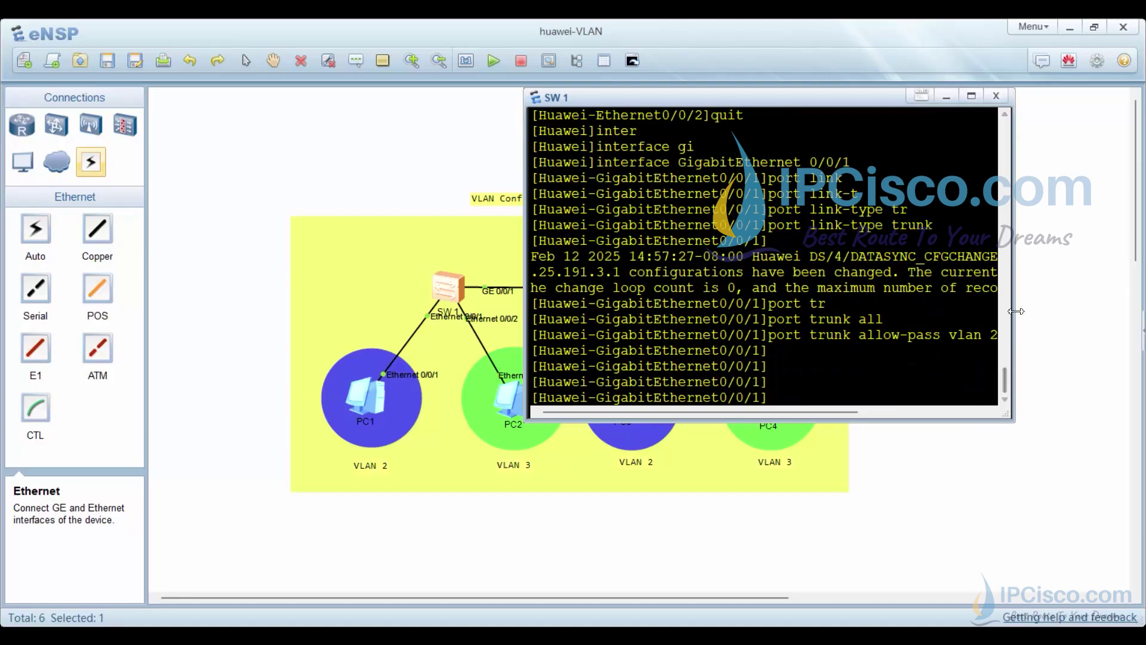
left_click_drag(1010, 312, 1060, 308)
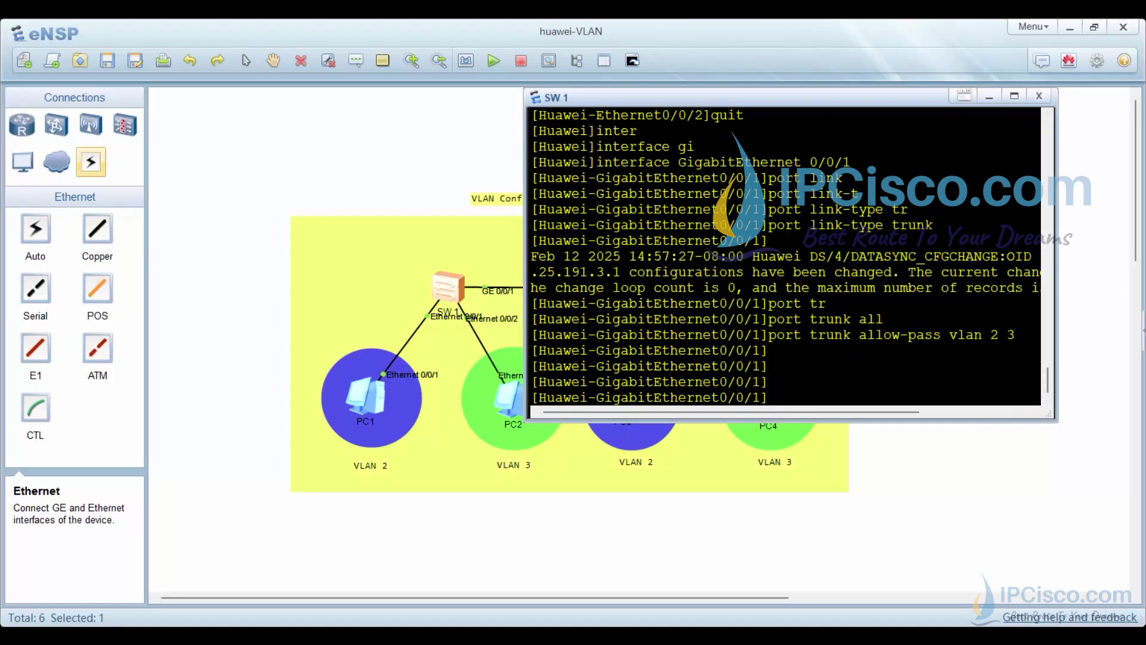
type("qu")
key("Tab")
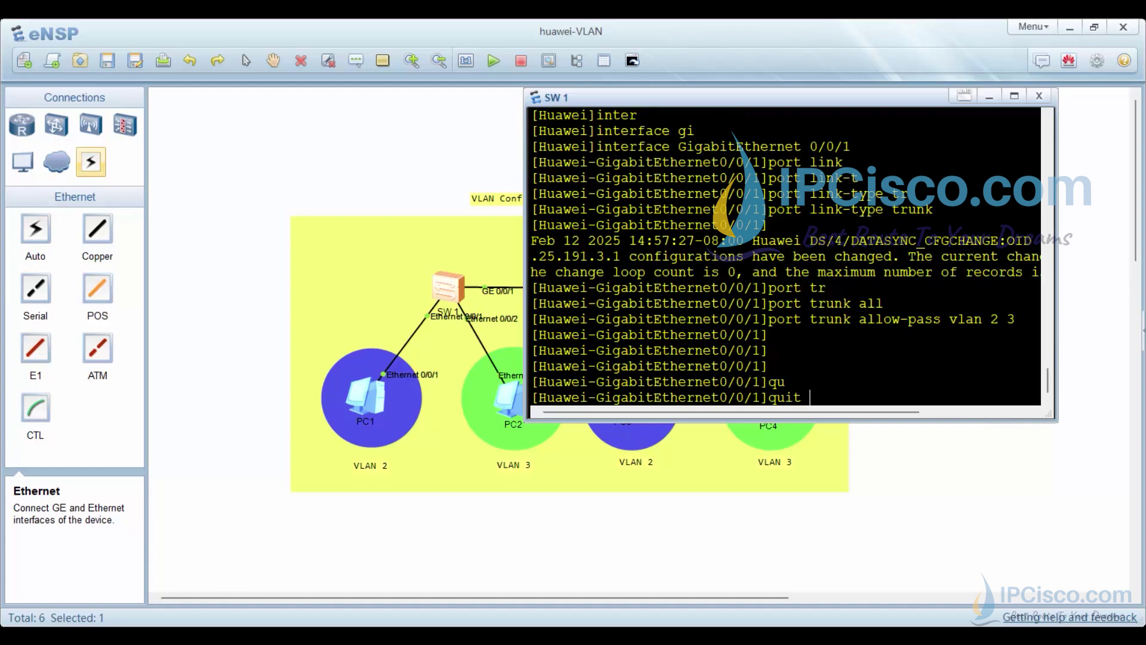
- Leave the interface view and apply set save-configuration in system view
key("Return")
type("save")
key("Tab")
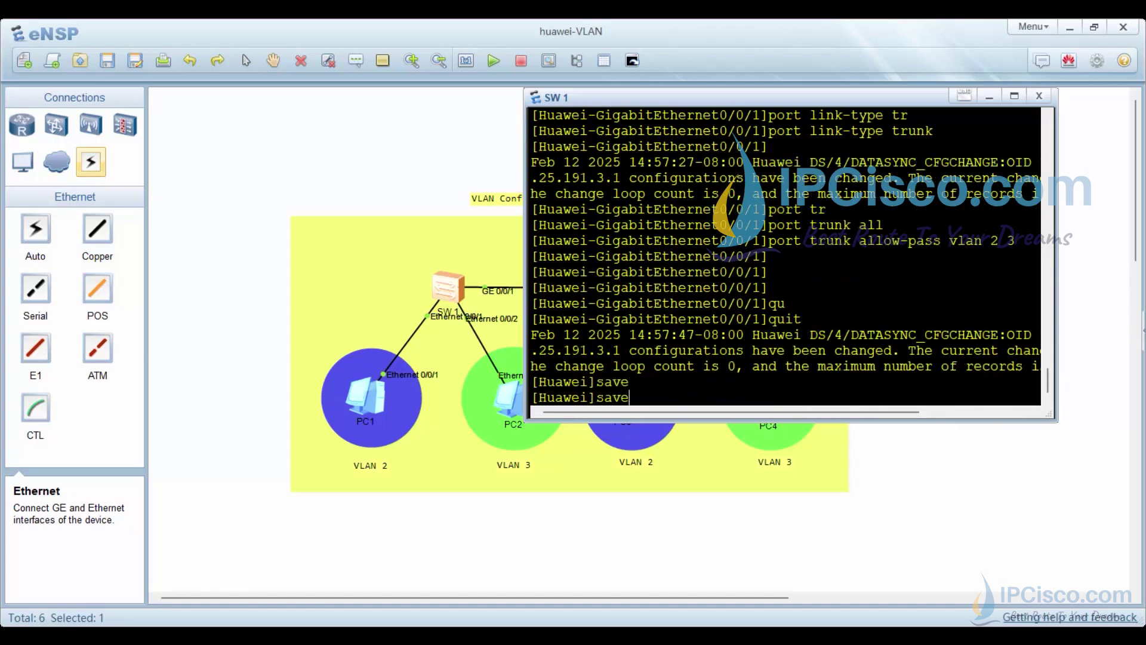
key("Return")
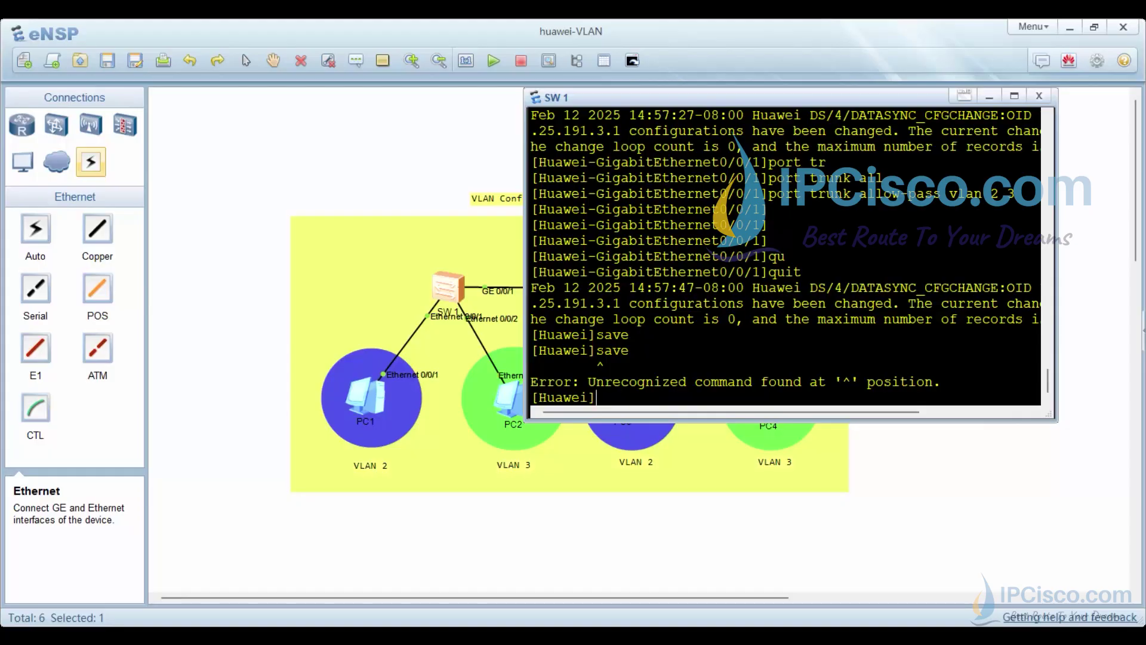
type("set sa")
key("Tab")
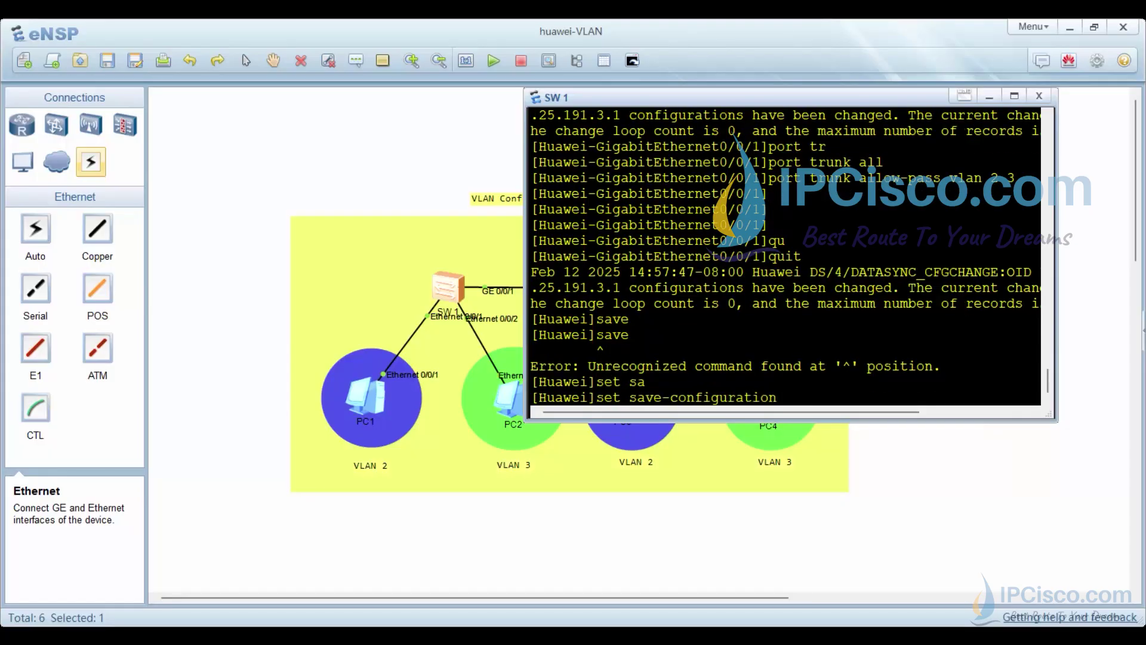
key("Return")
type("qu")
- From user view, run save, confirm with Y and keep the default file name
key("Tab")
key("Return")
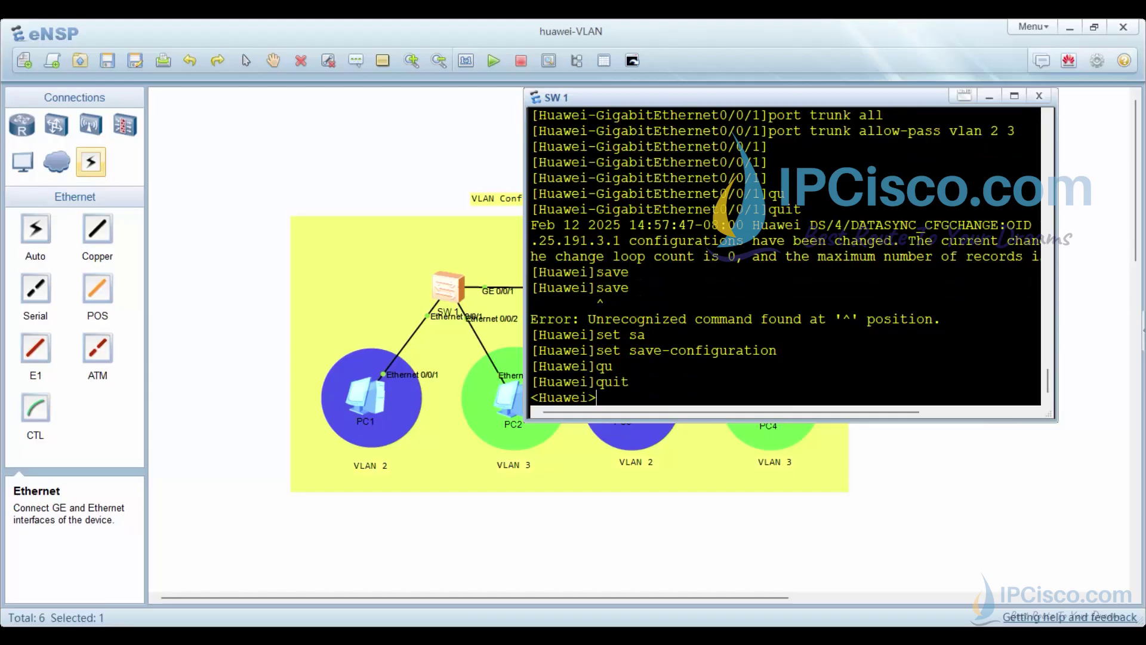
type("save")
key("Tab")
key("Return")
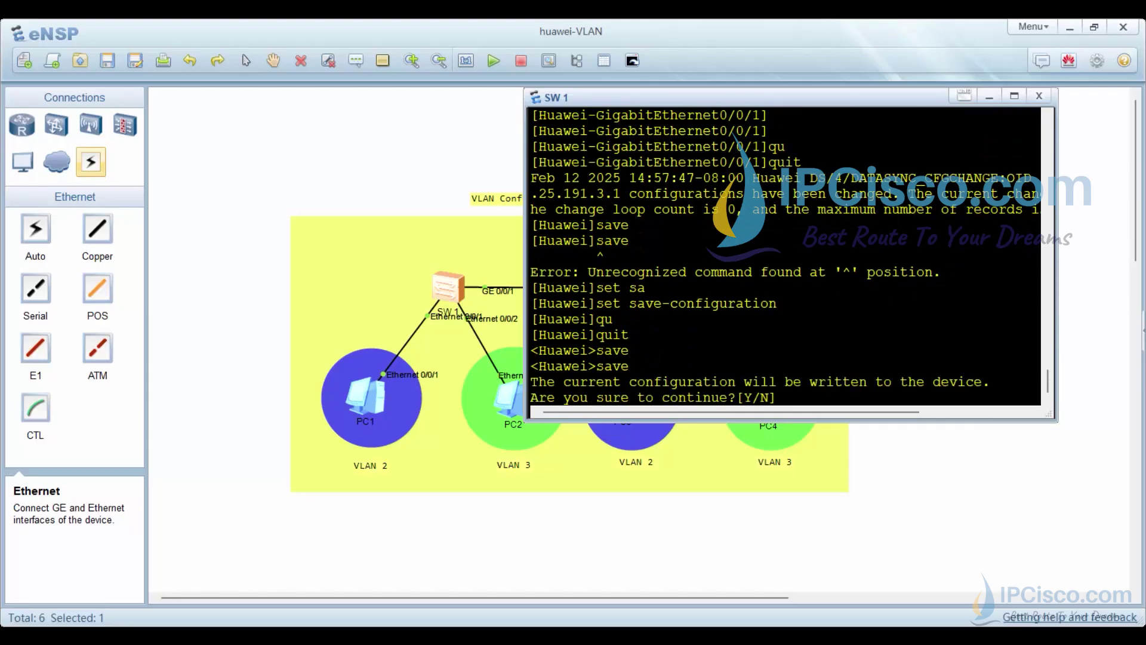
type("Y")
key("Return")
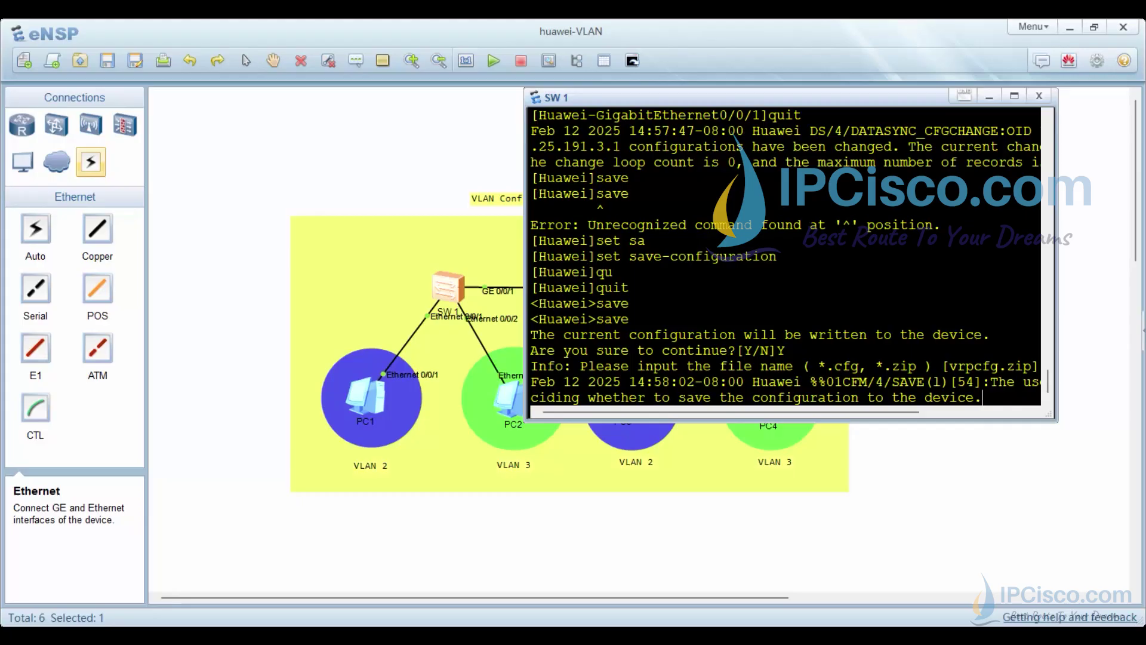
key("Return")
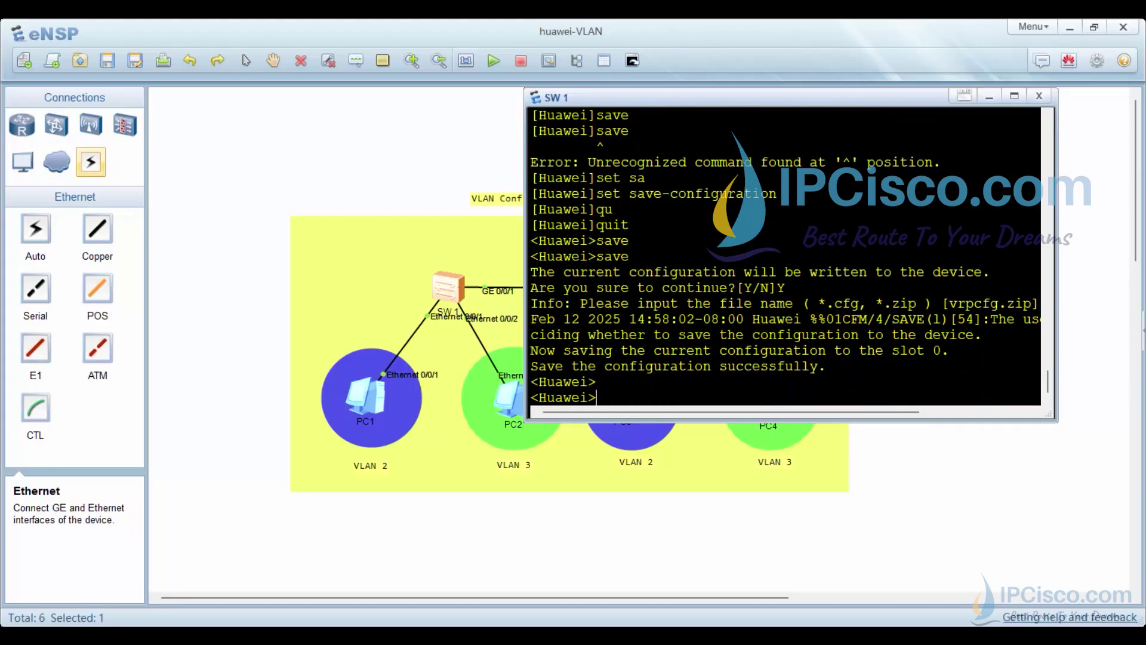
- Hide SW1's console, open SW2's console and enter system view
left_click(987, 99)
left_click(851, 183)
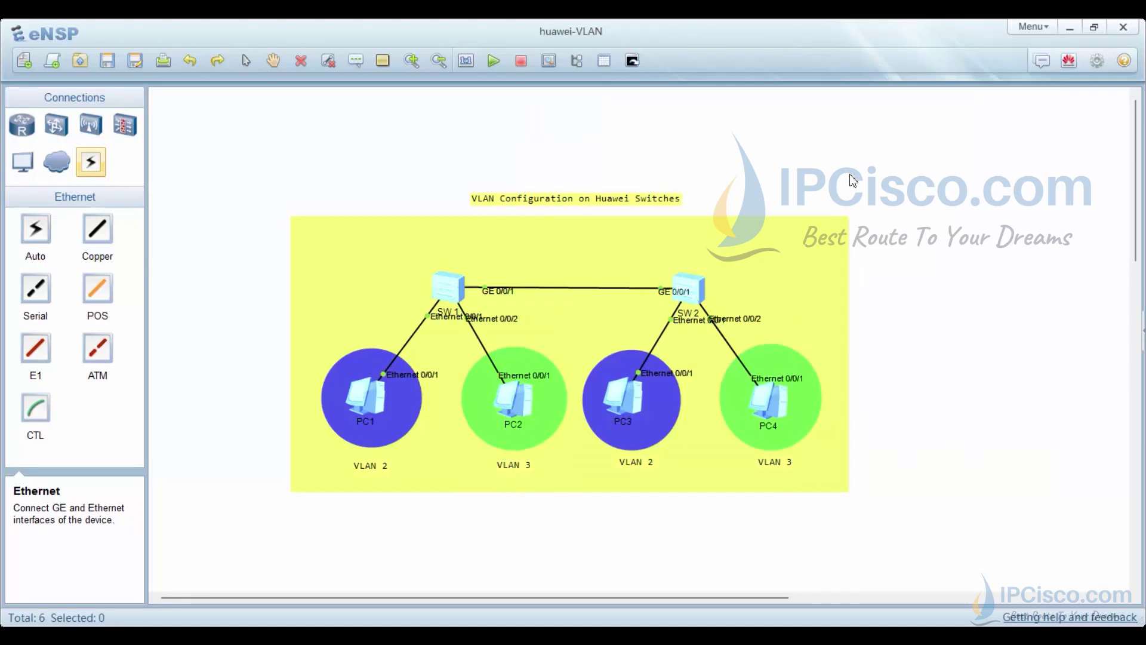
double_click(690, 289)
left_click_drag(503, 197, 305, 139)
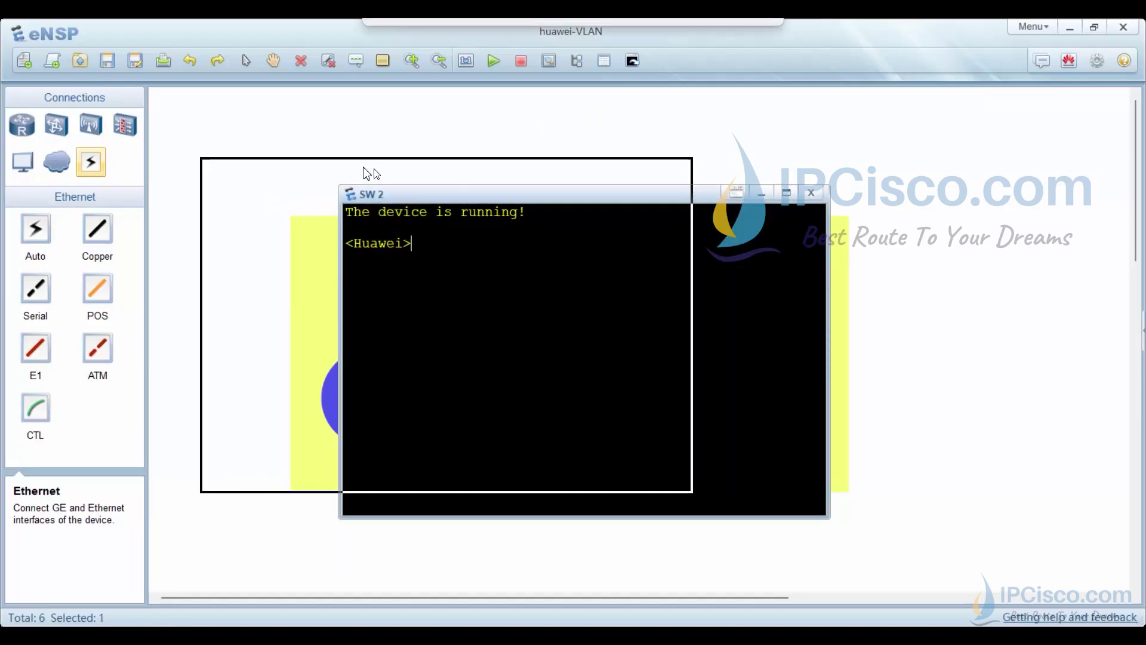
type("sys")
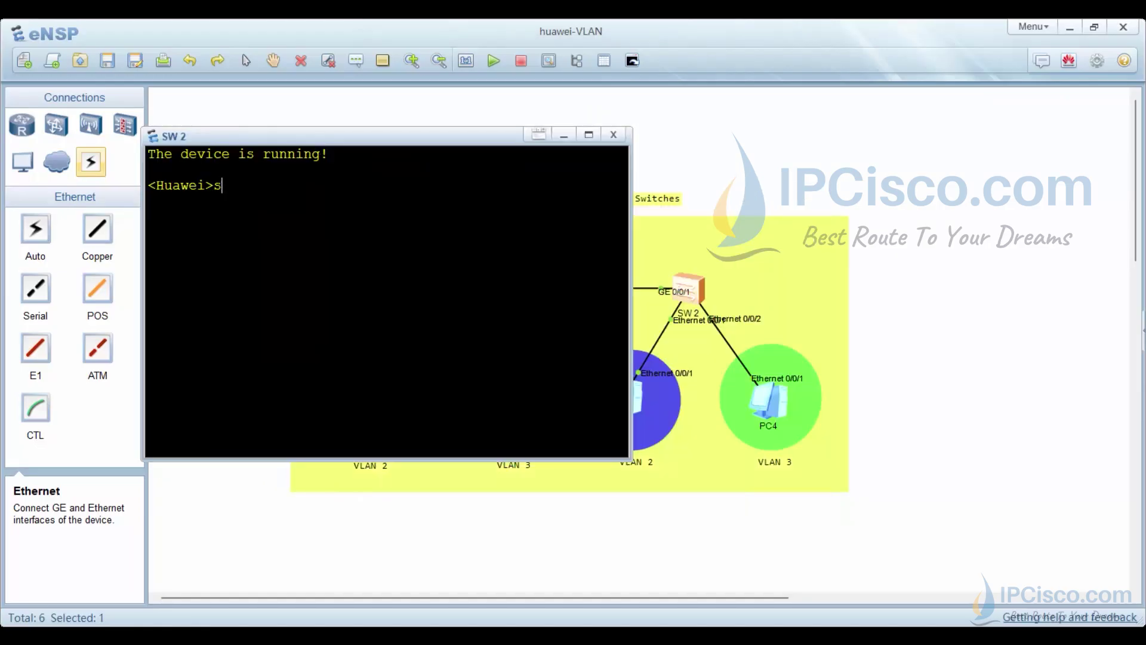
key("Tab")
key("Return")
type("vl")
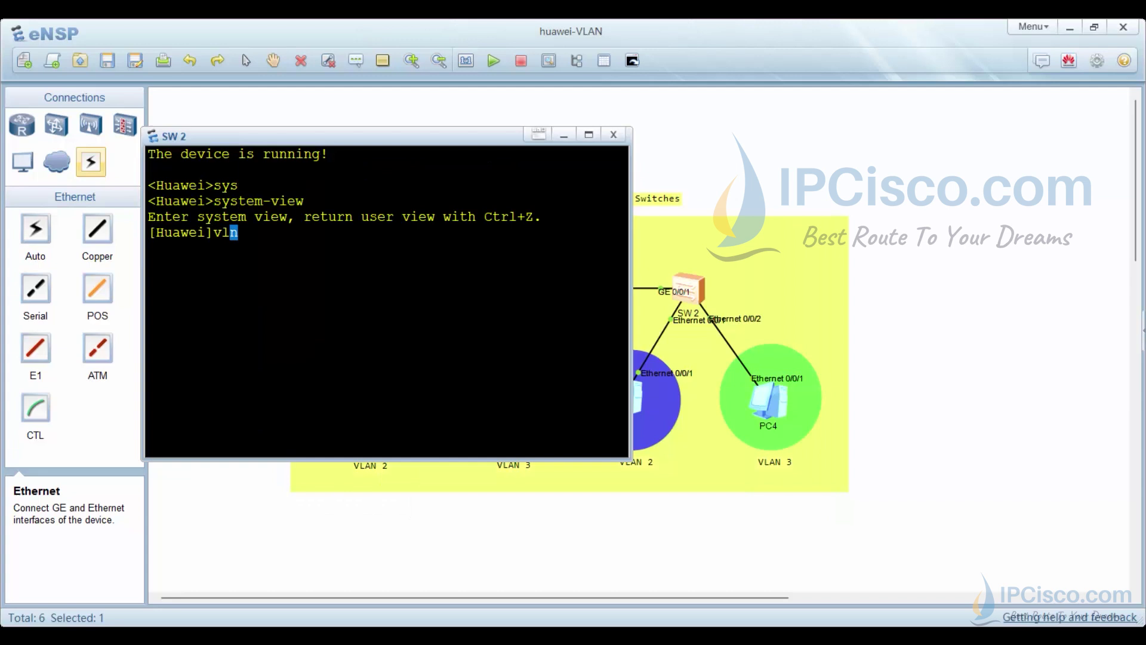
type("an 2")
- Create VLAN 2 described Sales and VLAN 3 described Engineering on SW2
key("Return")
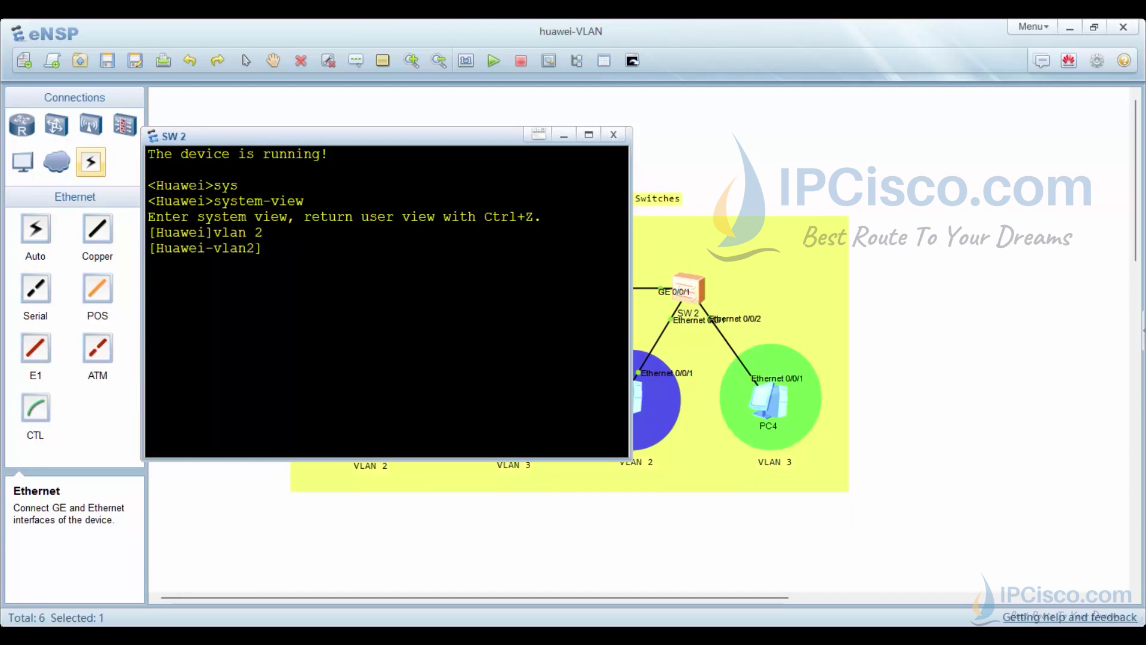
type("des")
key("Tab")
type("Sales")
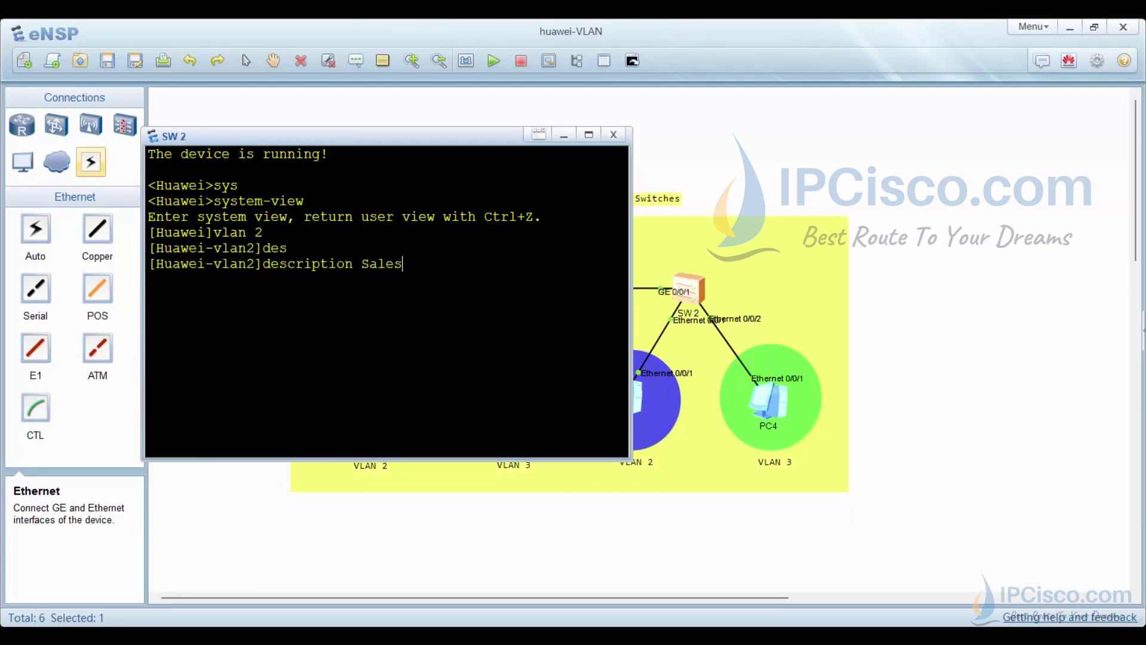
key("Return")
type("vlan 3")
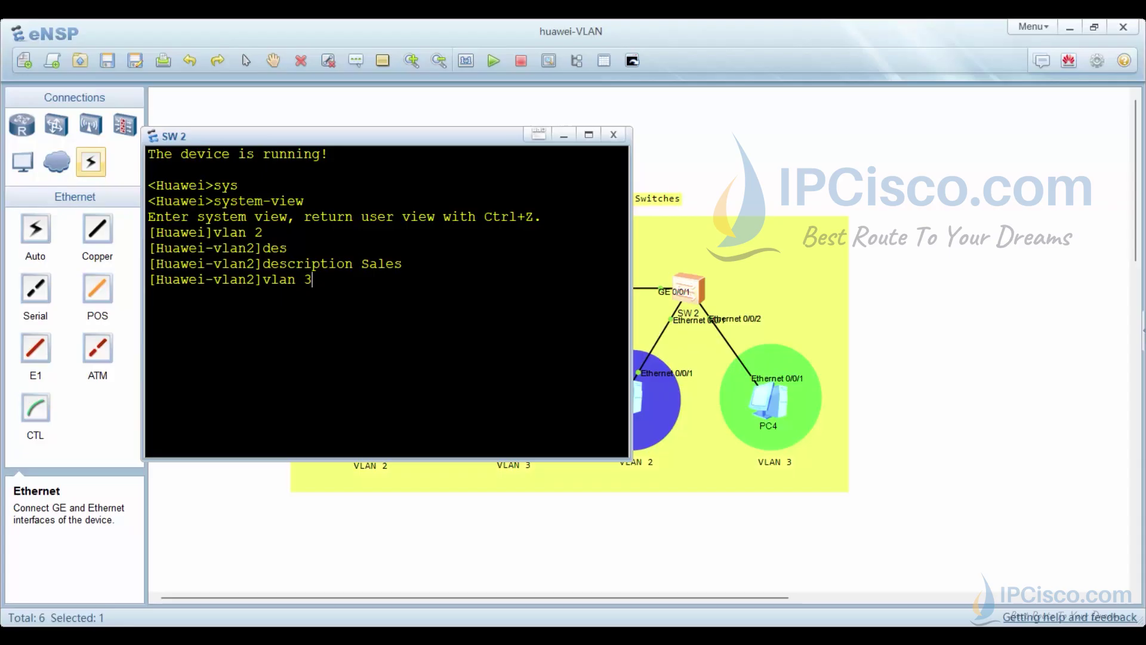
key("Return")
type("s")
key("BackSpace")
type("des")
key("Tab")
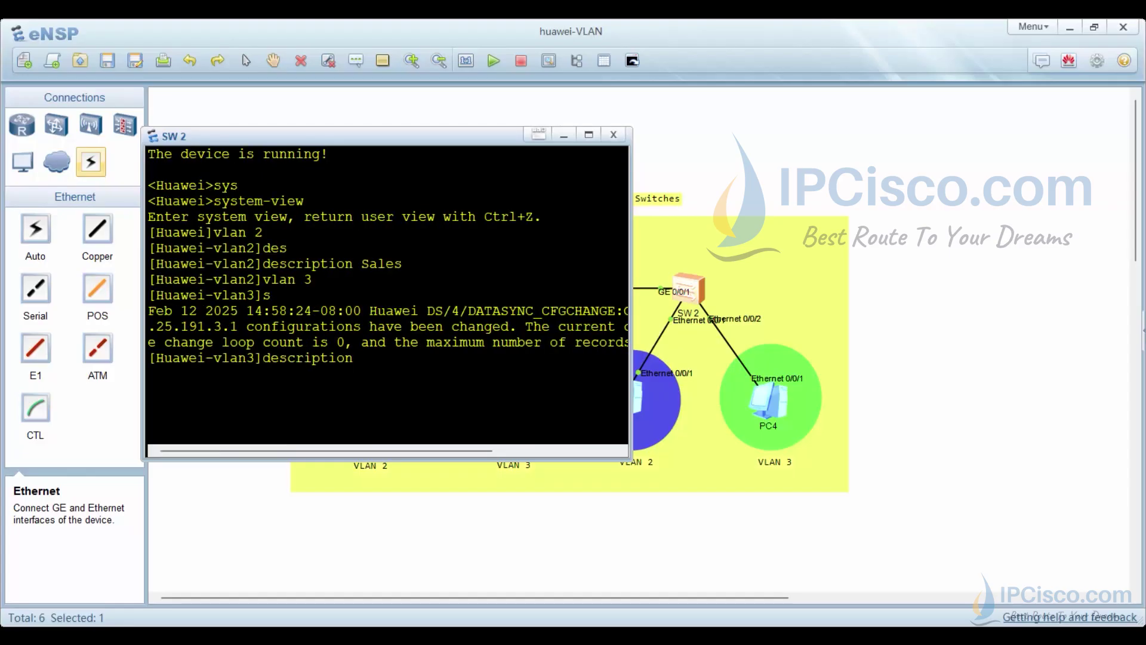
type(" Engine")
type("ering")
key("Return")
key("Return")
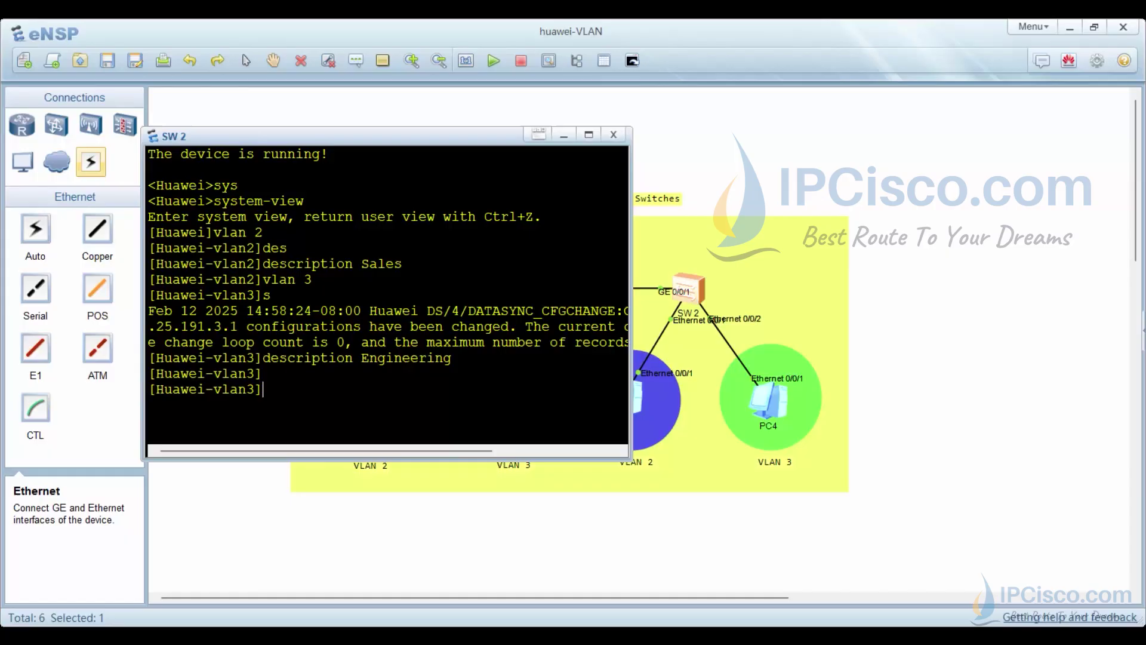
key("Return")
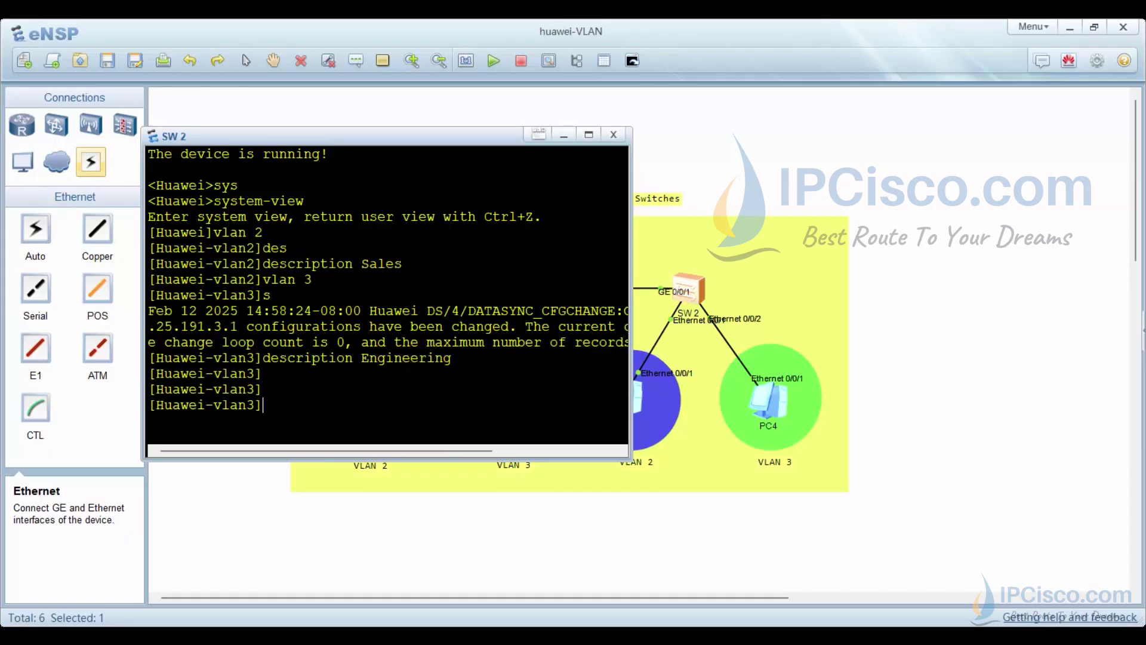
type("inter")
- Discard a mistyped interface command and quit VLAN 3 back to system view
key("Tab")
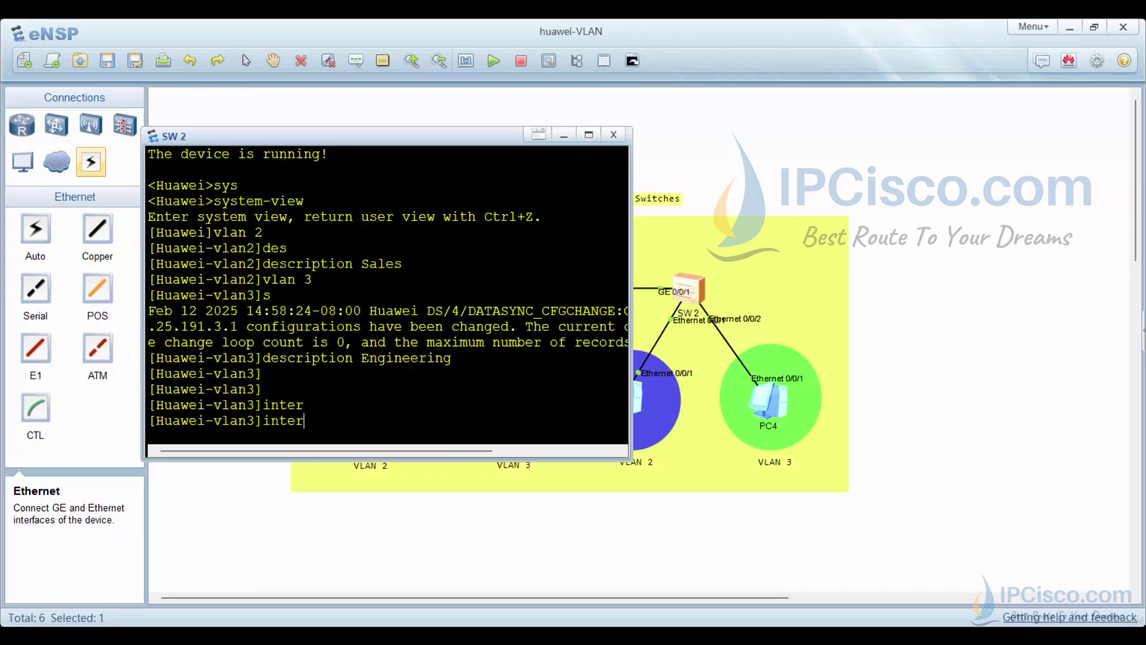
type("fe")
key("BackSpace")
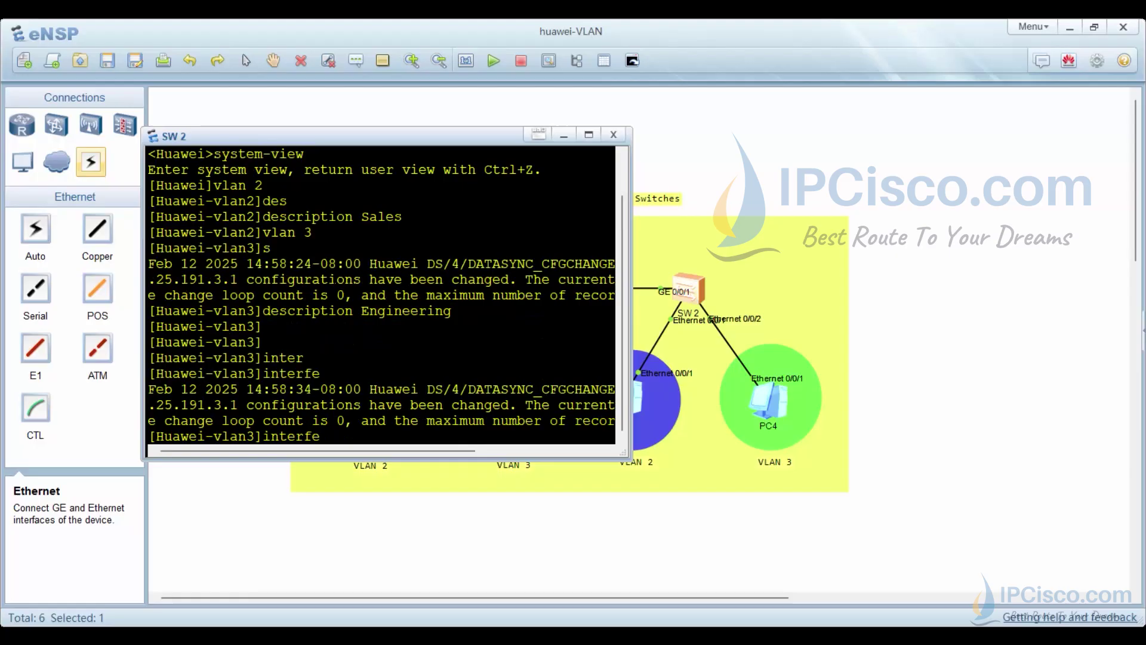
type("a")
key("Tab")
key("BackSpace")
key("BackSpace")
key("BackSpace")
key("BackSpace")
key("BackSpace")
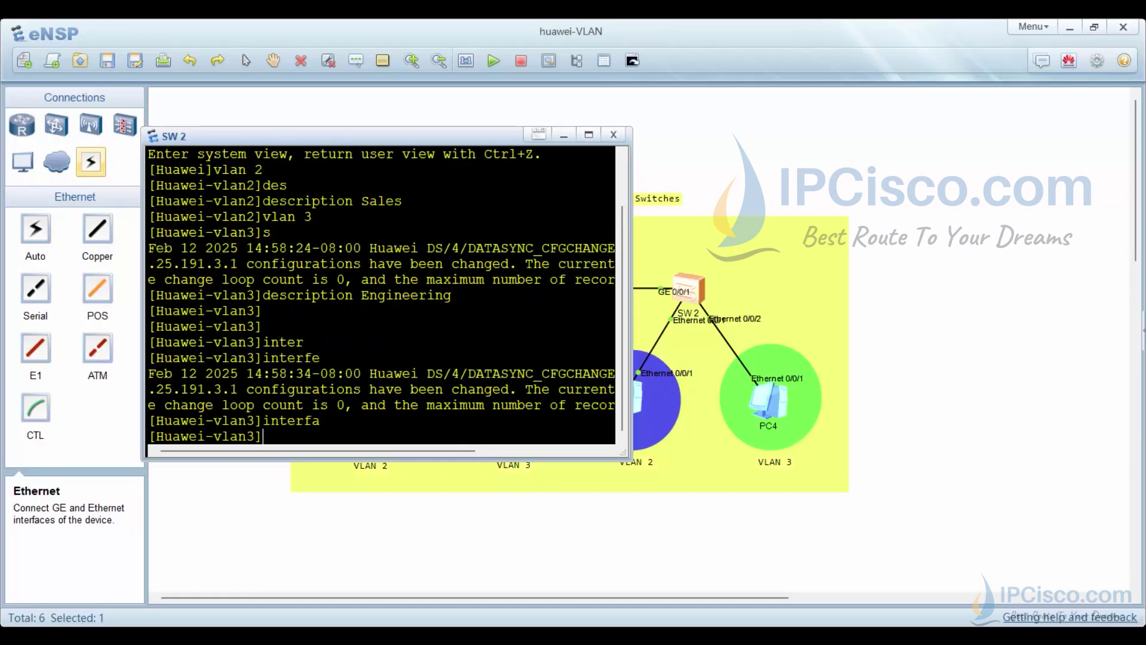
type("qu")
key("Tab")
key("Return")
type("inter")
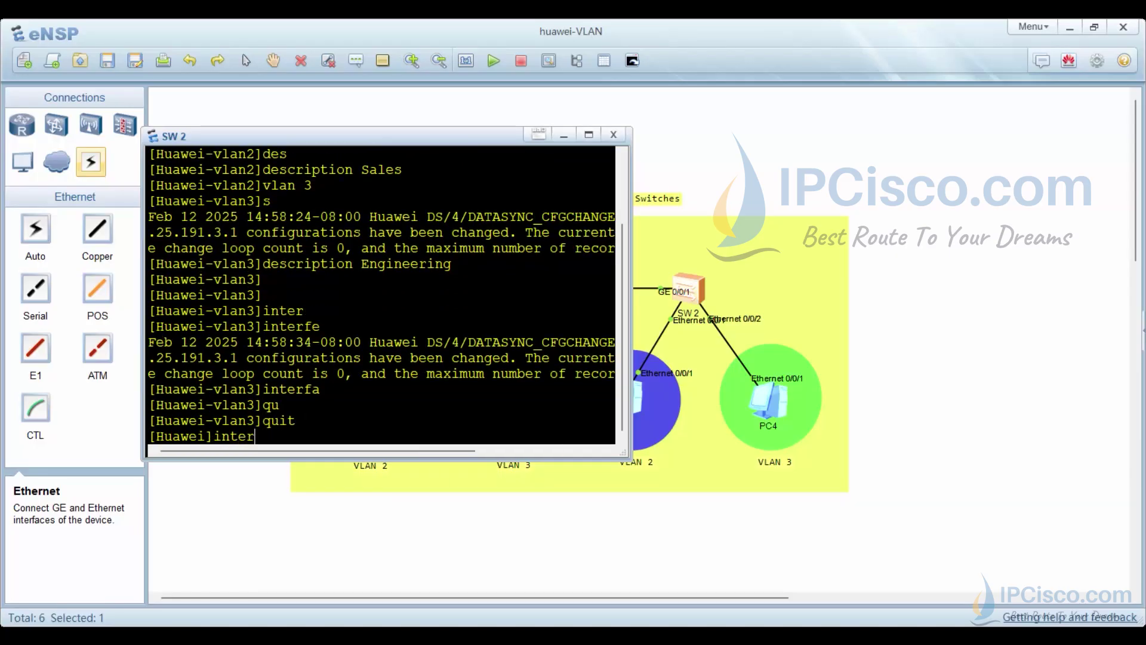
- Enter the configuration view of SW2's interface Ethernet 0/0/1
key("Tab")
type("Ether")
key("Tab")
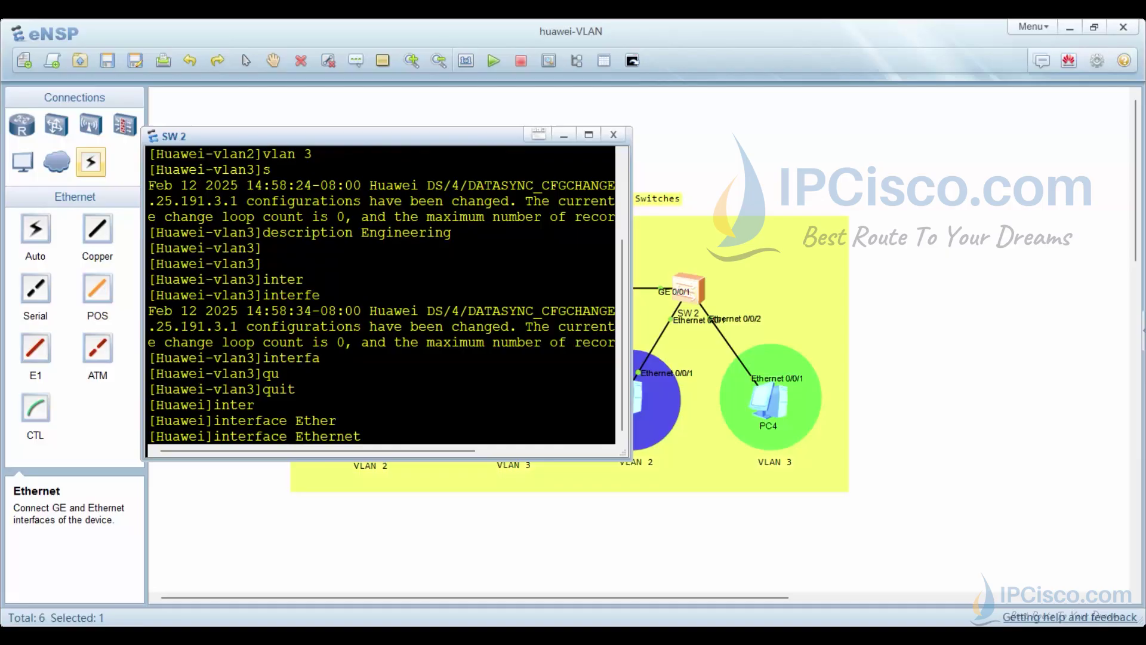
type(" 0/0")
type("/1")
key("Return")
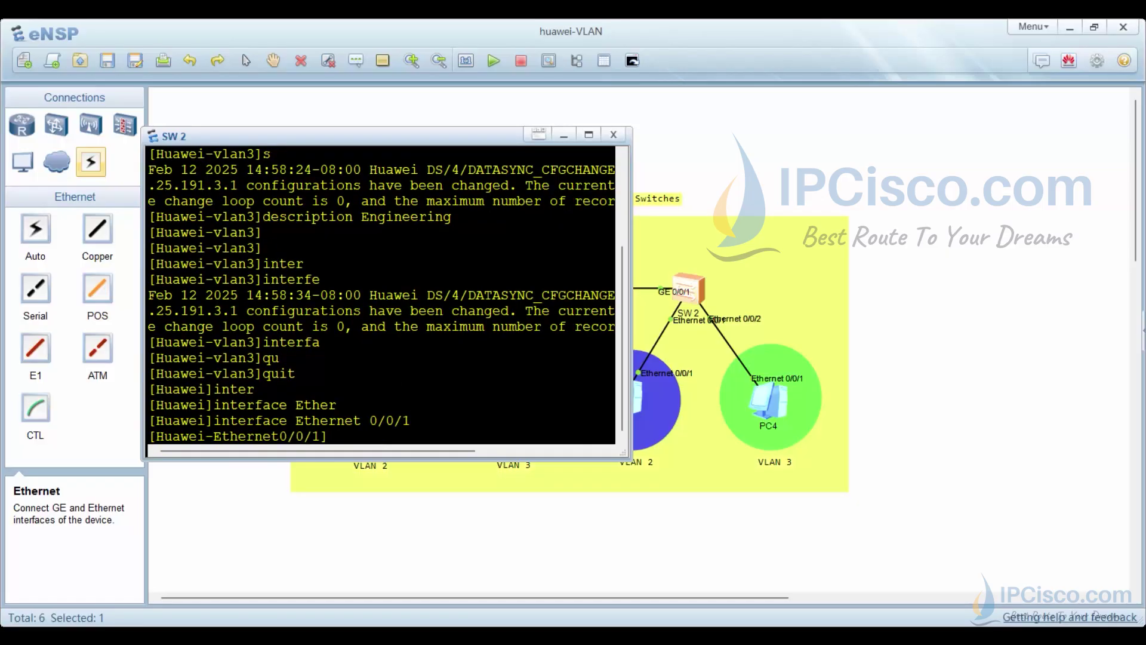
type("port")
- Set Ethernet 0/0/1's link type to access
key("Tab")
key("BackSpace")
key("BackSpace")
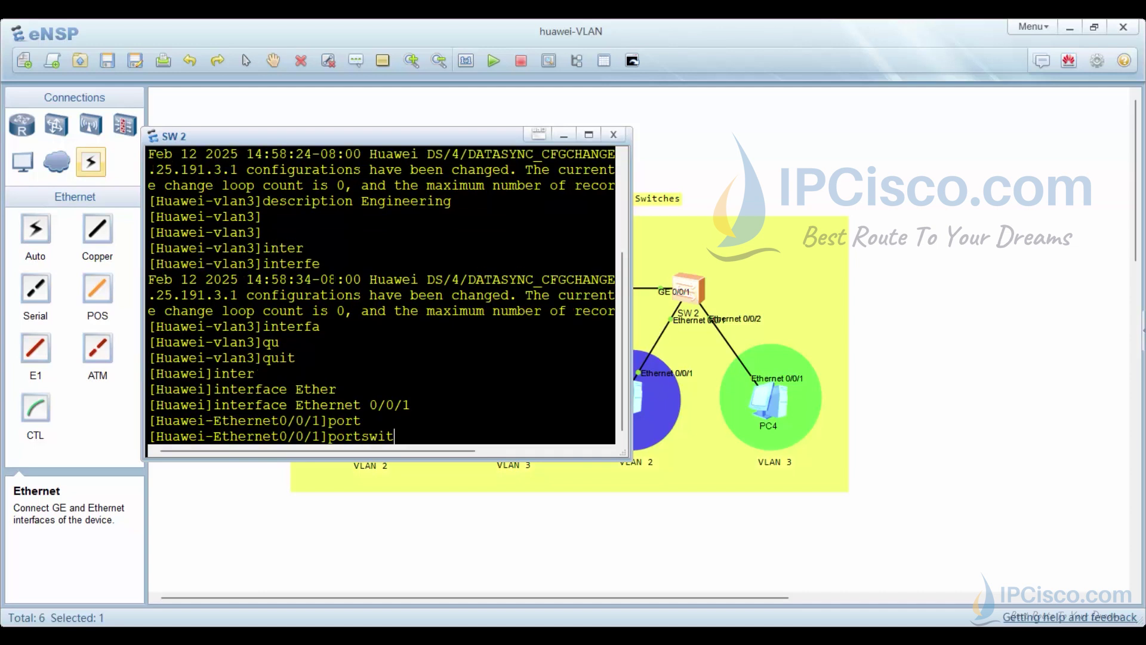
key("BackSpace")
key("BackSpace")
key("BackSpace")
type("li")
key("Tab")
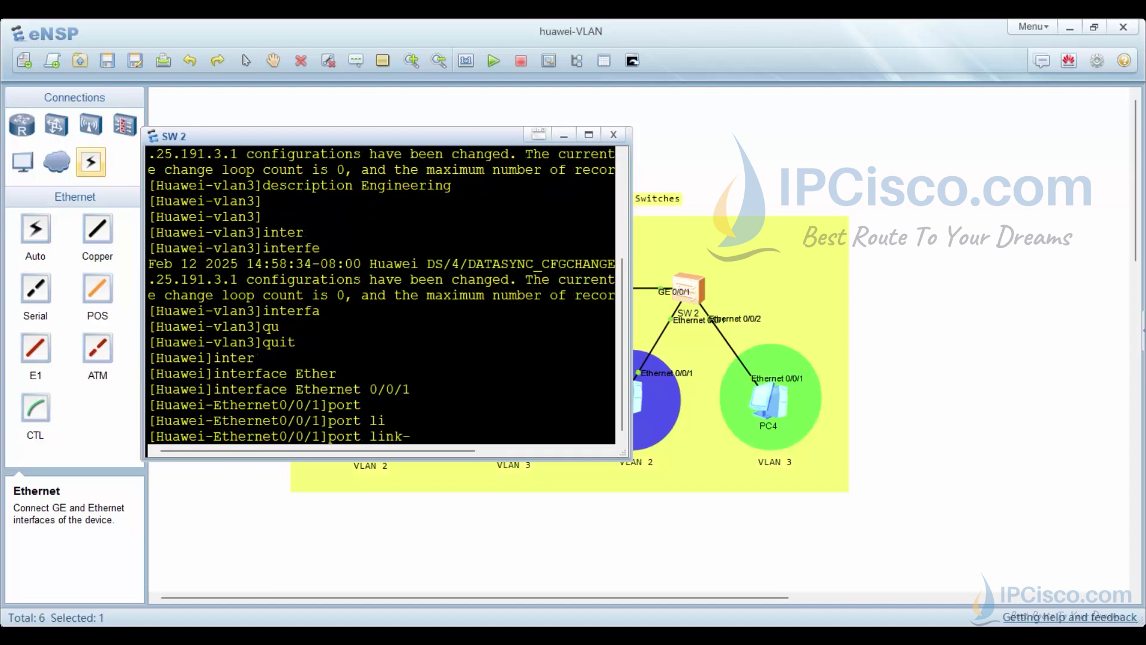
type("tt")
key("Tab")
type("y")
key("Tab")
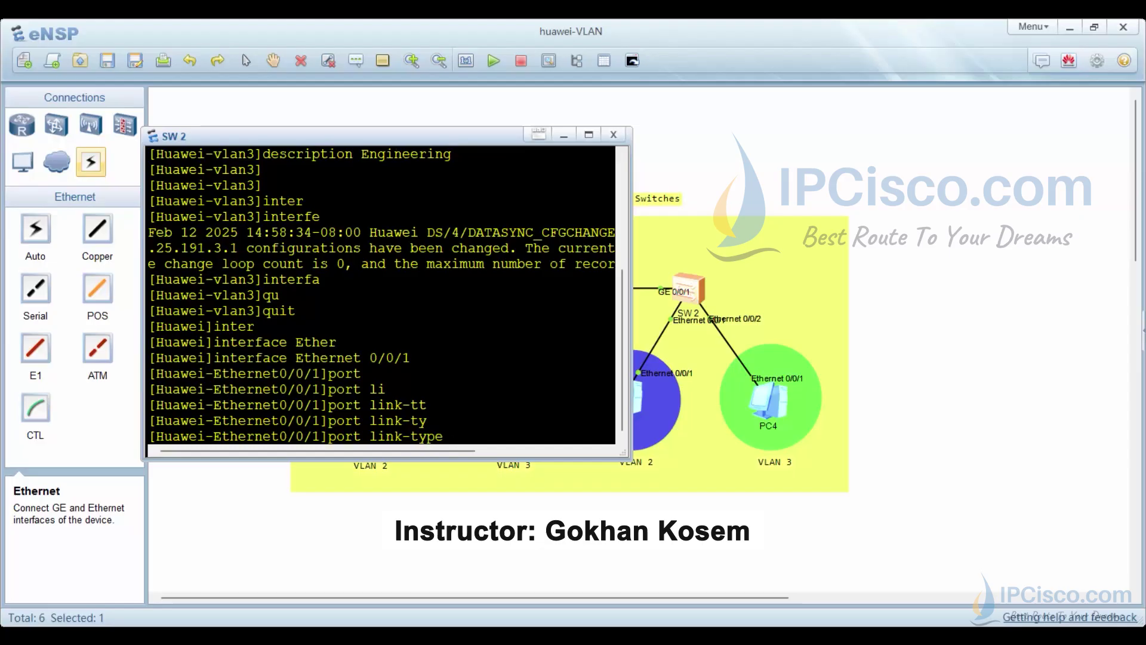
type(" ac")
key("Tab")
key("Return")
type("por")
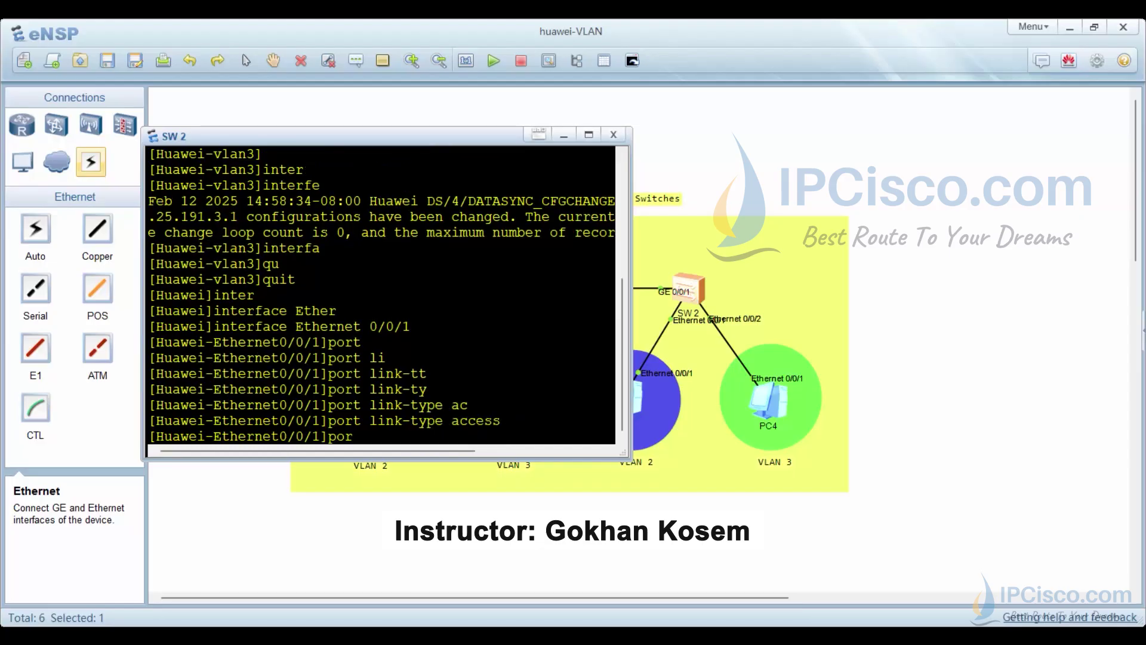
type("t defa")
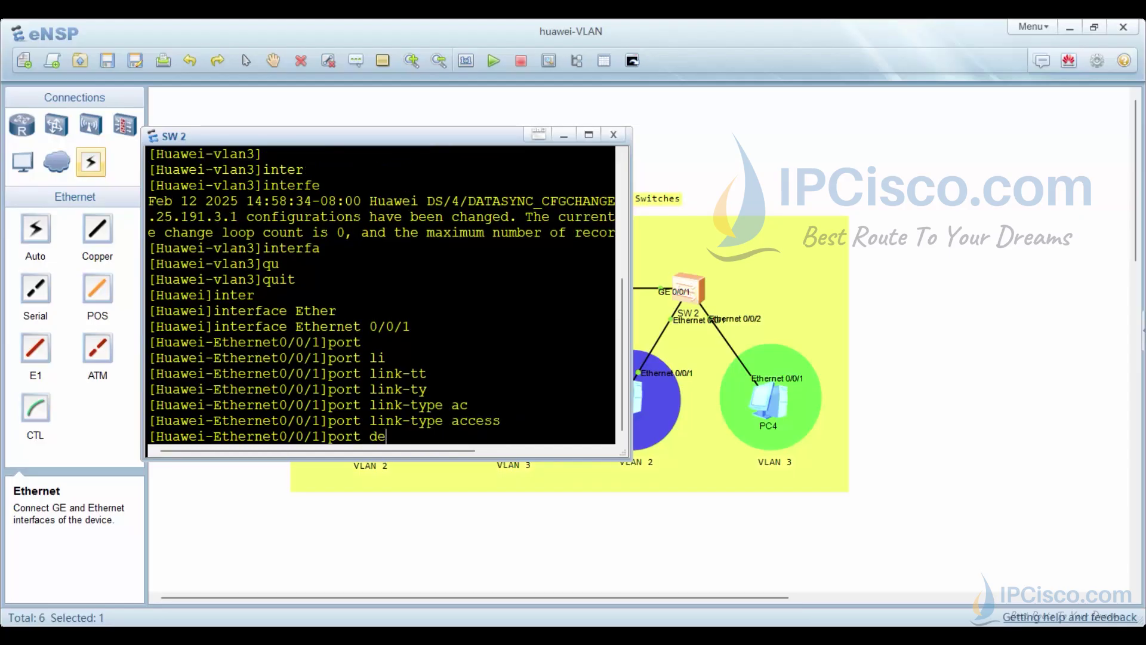
- Assign Ethernet 0/0/1 to default VLAN 2
key("Tab")
type("vla")
key("Tab")
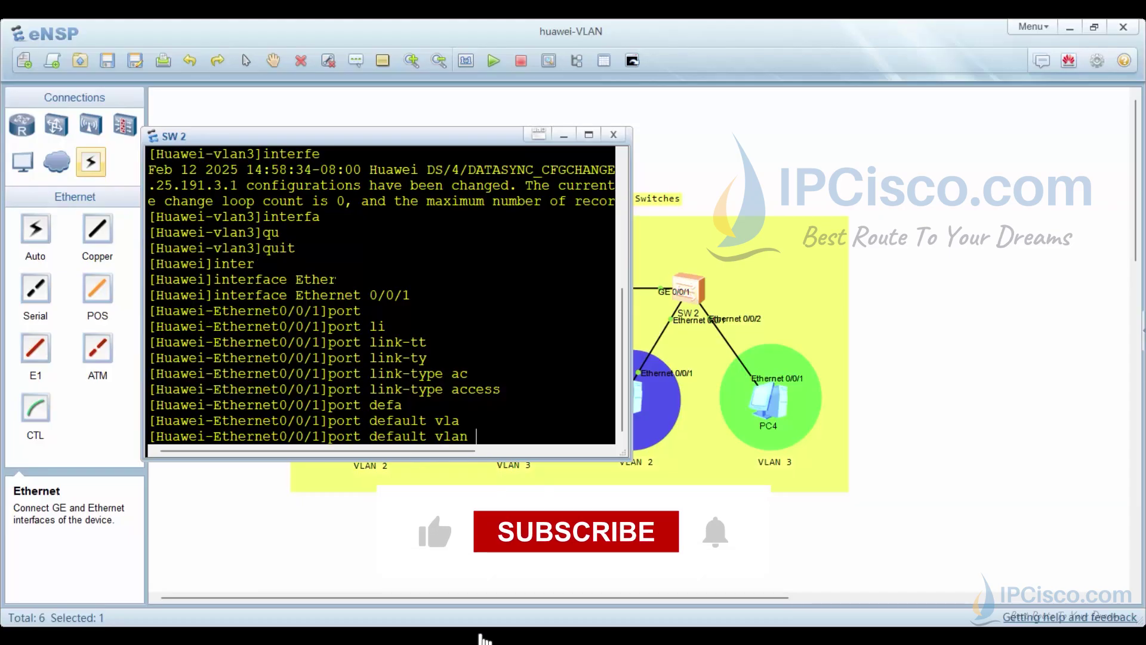
type("2")
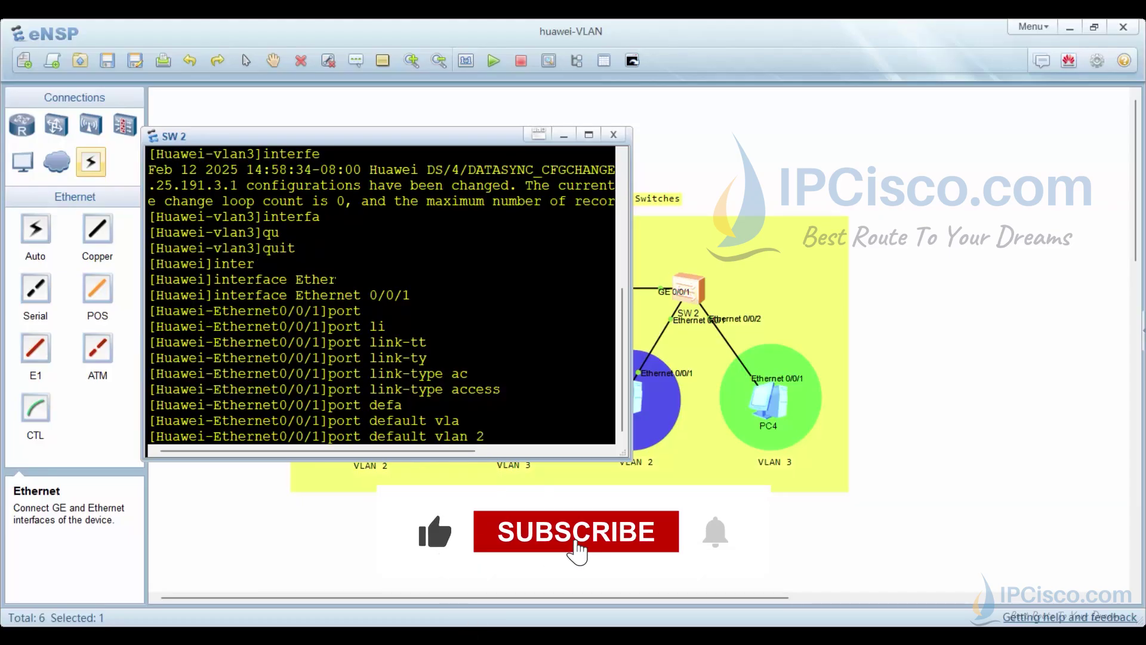
key("Return")
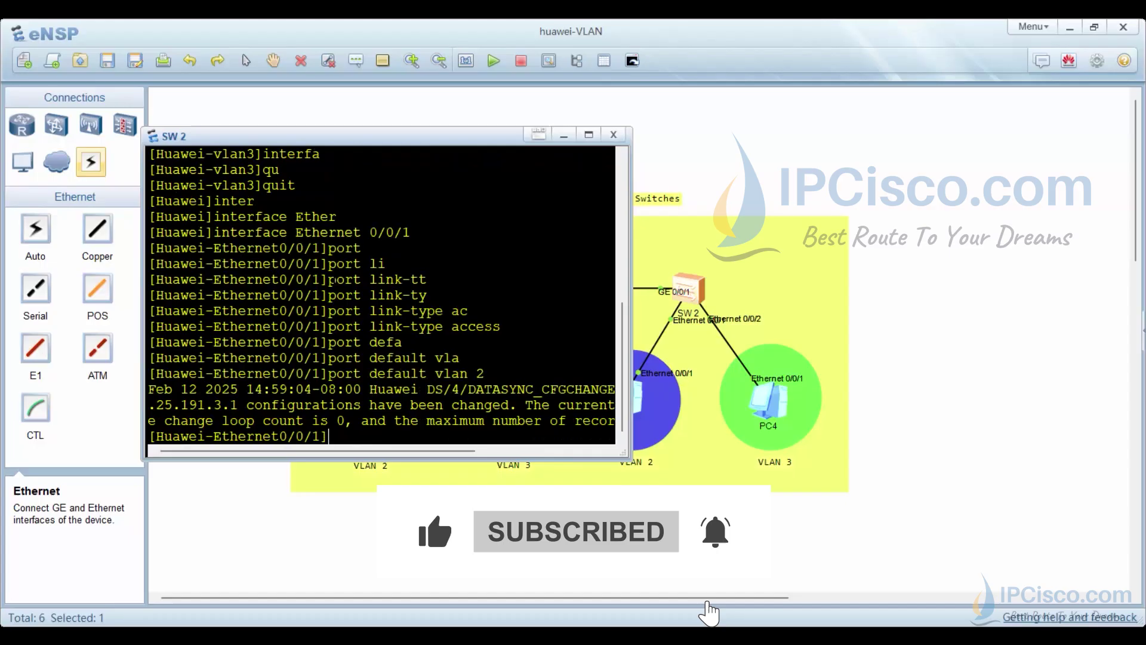
key("Up")
key("Up")
key("Up")
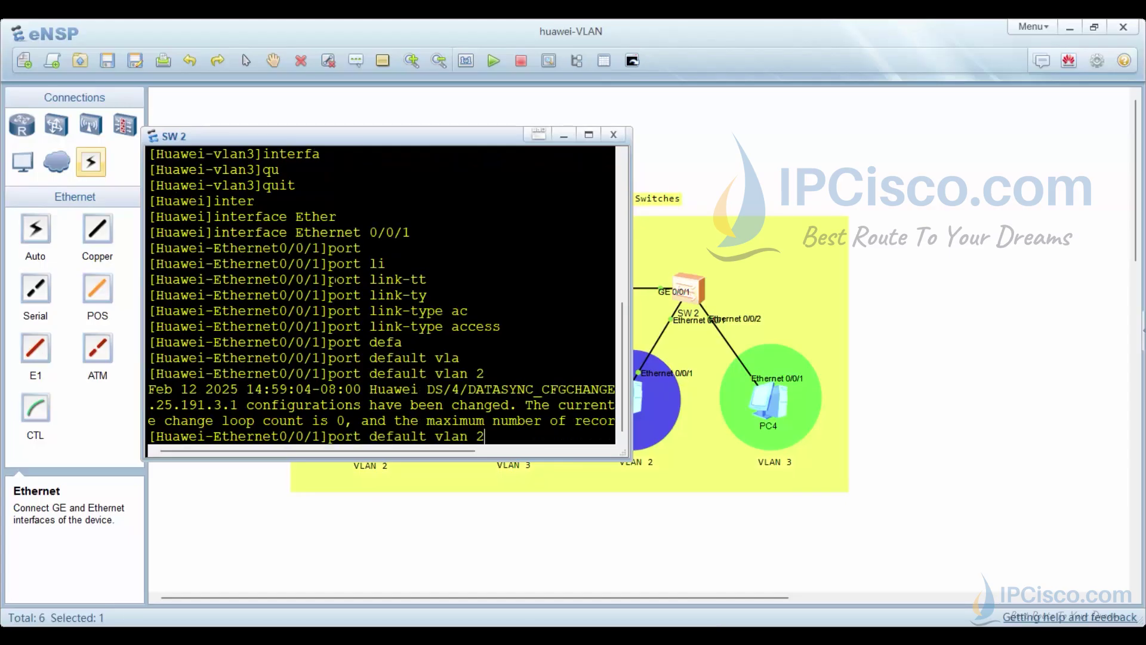
key("Up")
key("Up")
key("Up")
- Make Ethernet 0/0/2 an access port, initially assigning it to VLAN 2
key("BackSpace")
type("2")
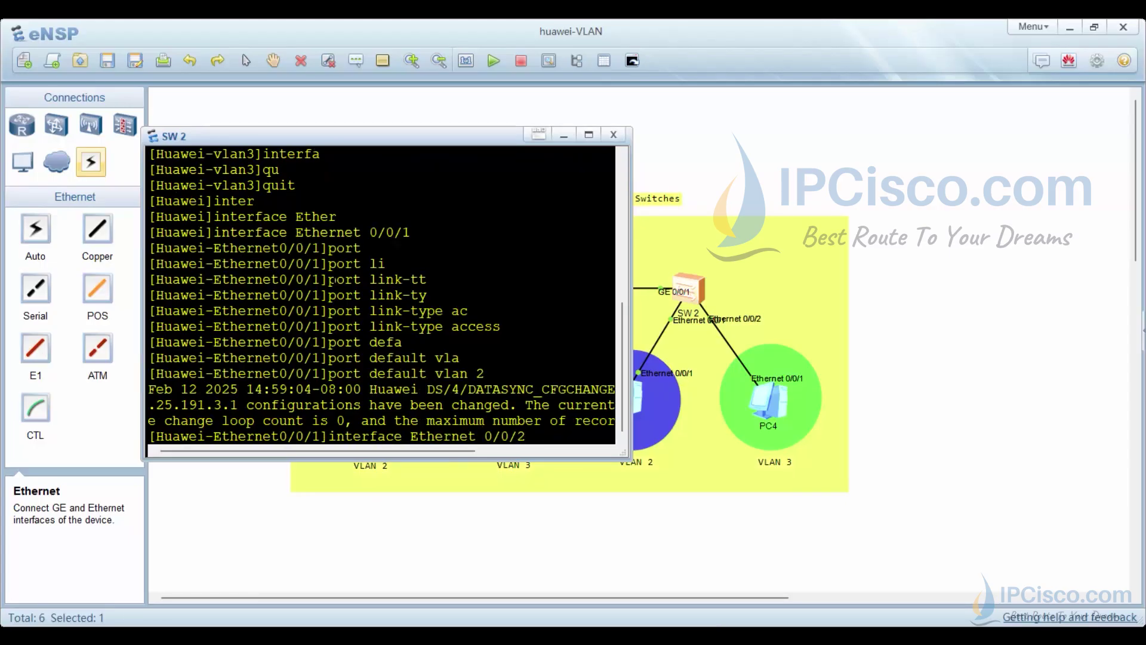
key("Return")
key("Up")
key("Up")
key("Up")
key("Up")
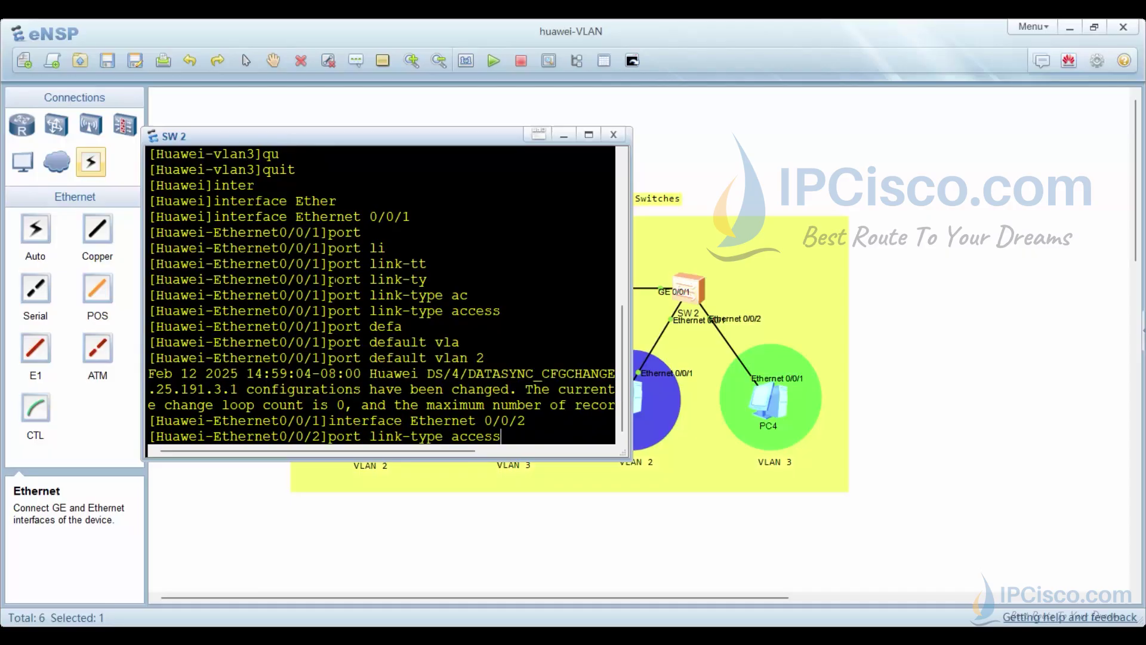
key("Return")
key("Up")
key("Up")
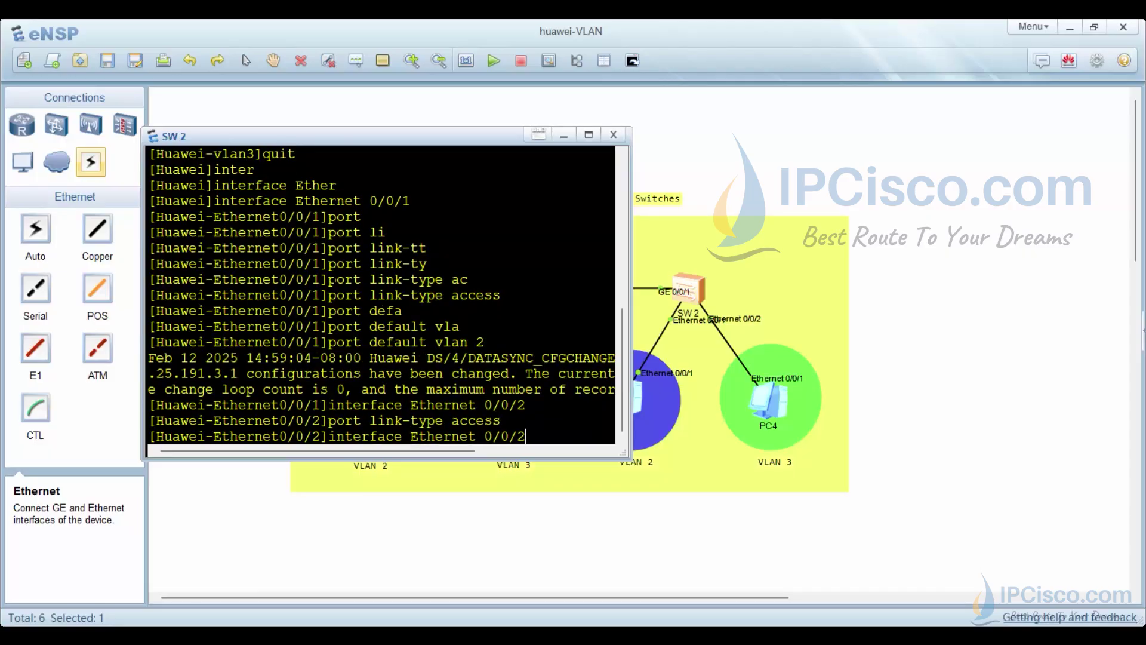
key("Up")
key("Up")
key("Return")
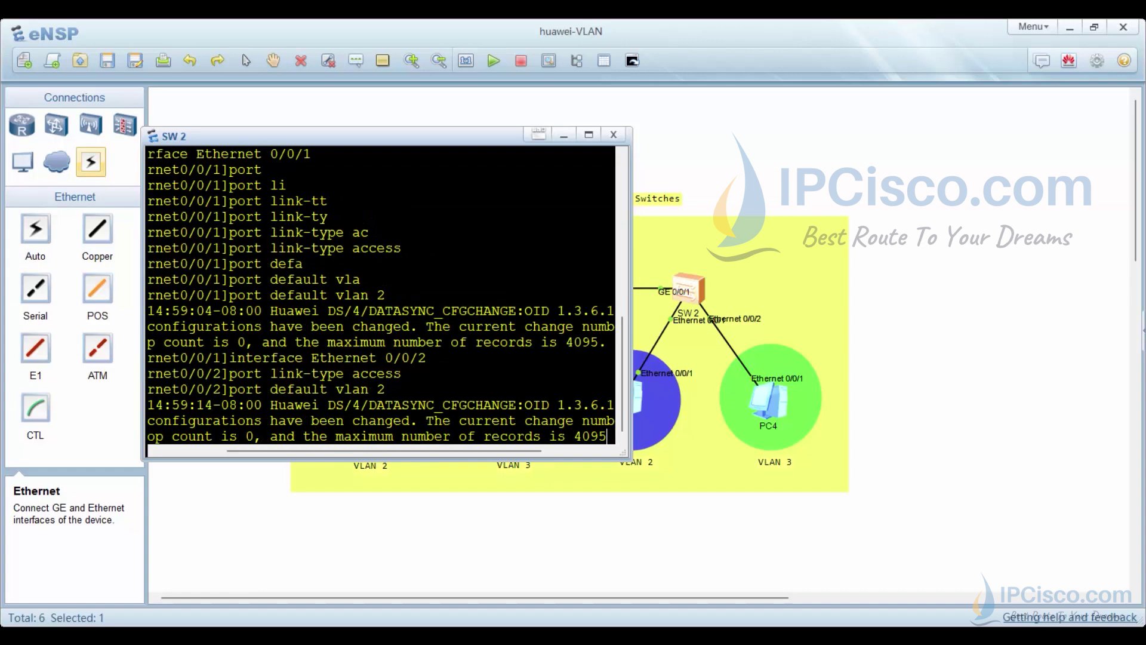
- Drop SW 2 back to user view, then re-enter system view
key("Up")
key("Up")
key("Down")
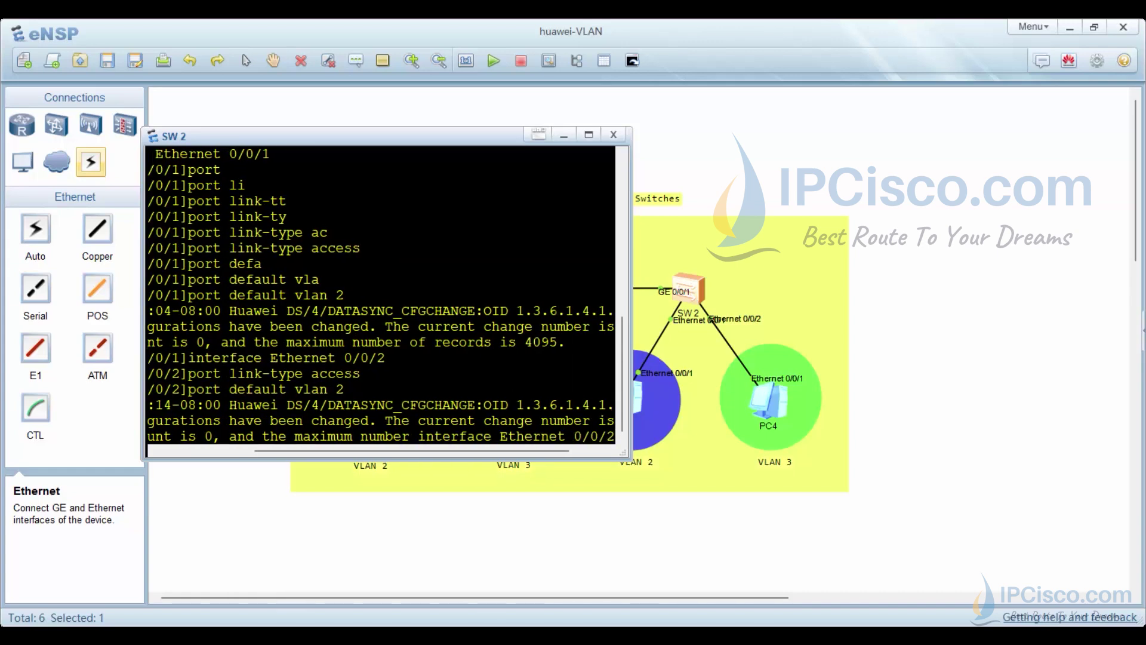
key("Up")
key("ctrl+z")
key("Up")
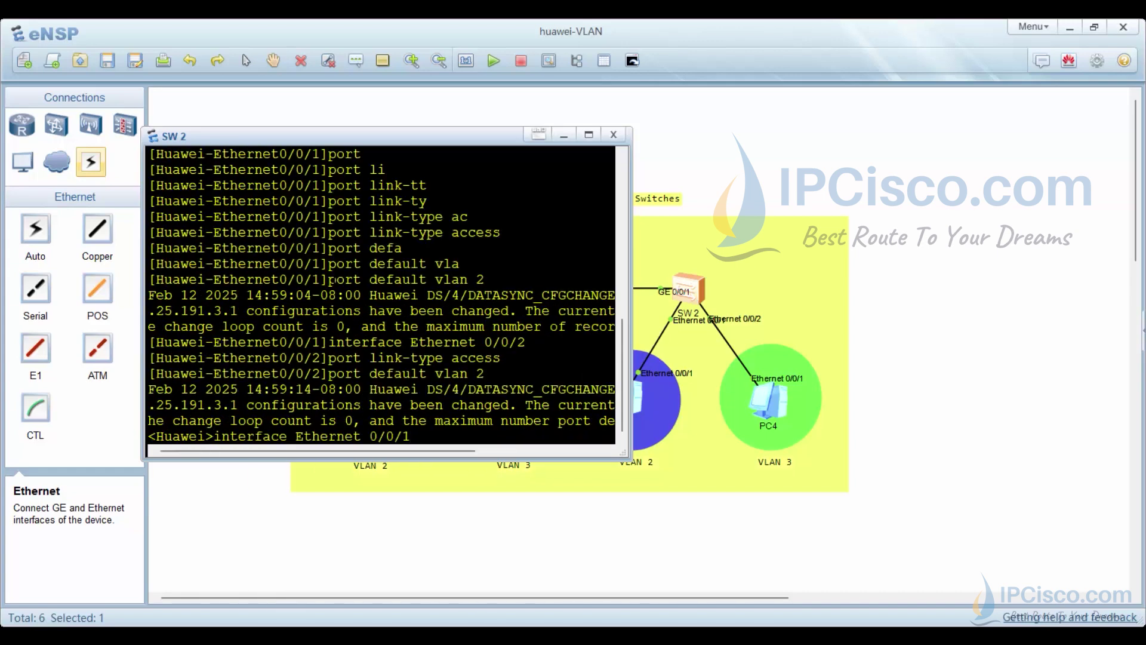
key("Up")
key("BackSpace")
key("BackSpace")
key("BackSpace")
key("BackSpace")
key("BackSpace")
key("BackSpace")
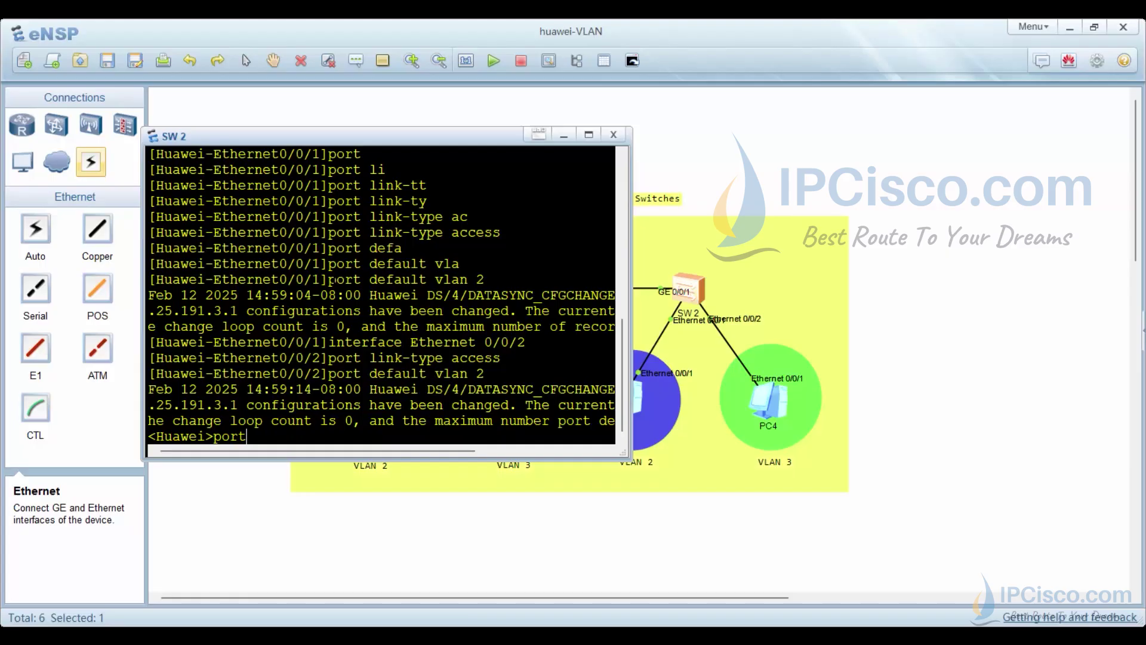
key("BackSpace")
key("BackSpace")
key("BackSpace")
type("sys")
key("Tab")
key("Return")
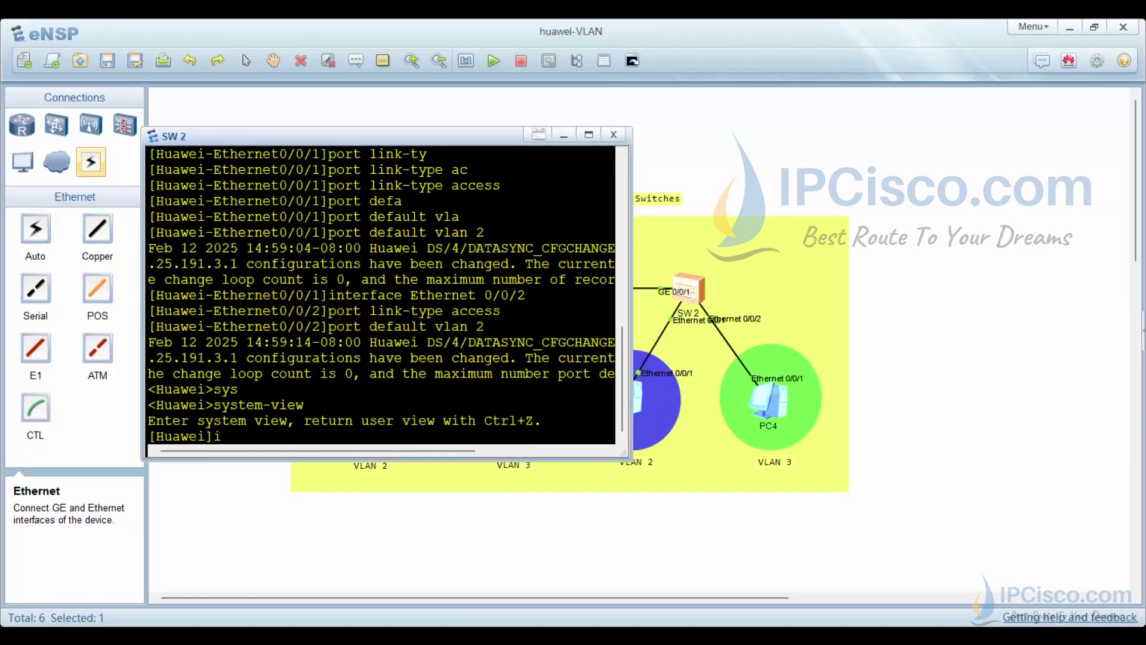
type("inte")
- Re-enter Ethernet 0/0/2 and set its default VLAN to 3
key("Tab")
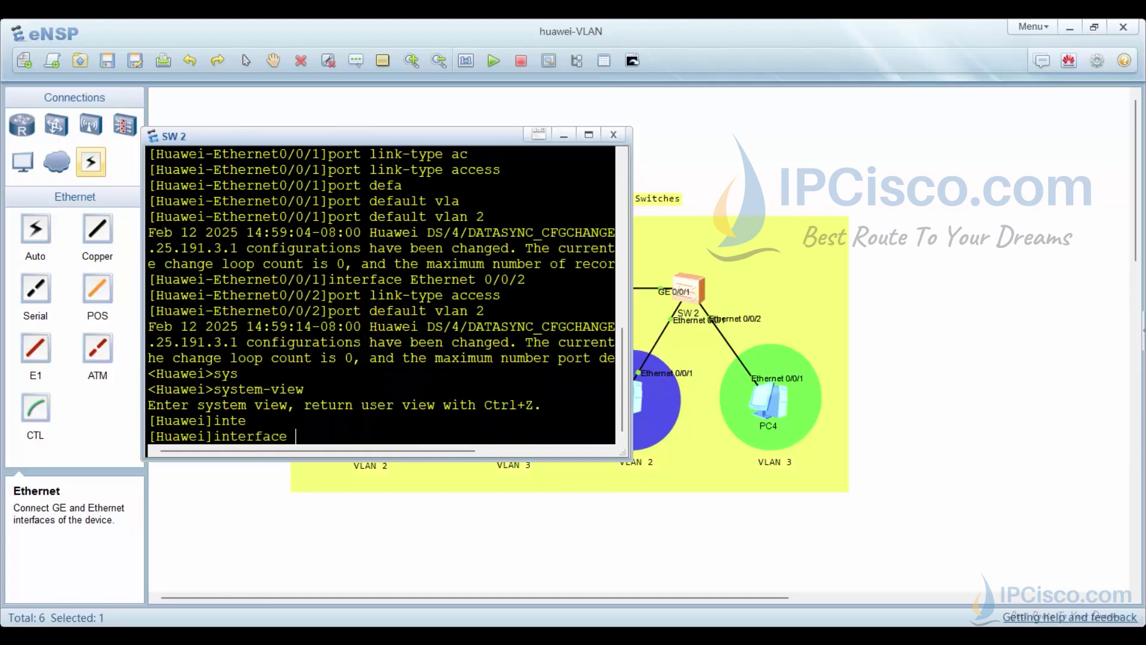
type("Et")
key("Tab")
type("e")
key("Tab")
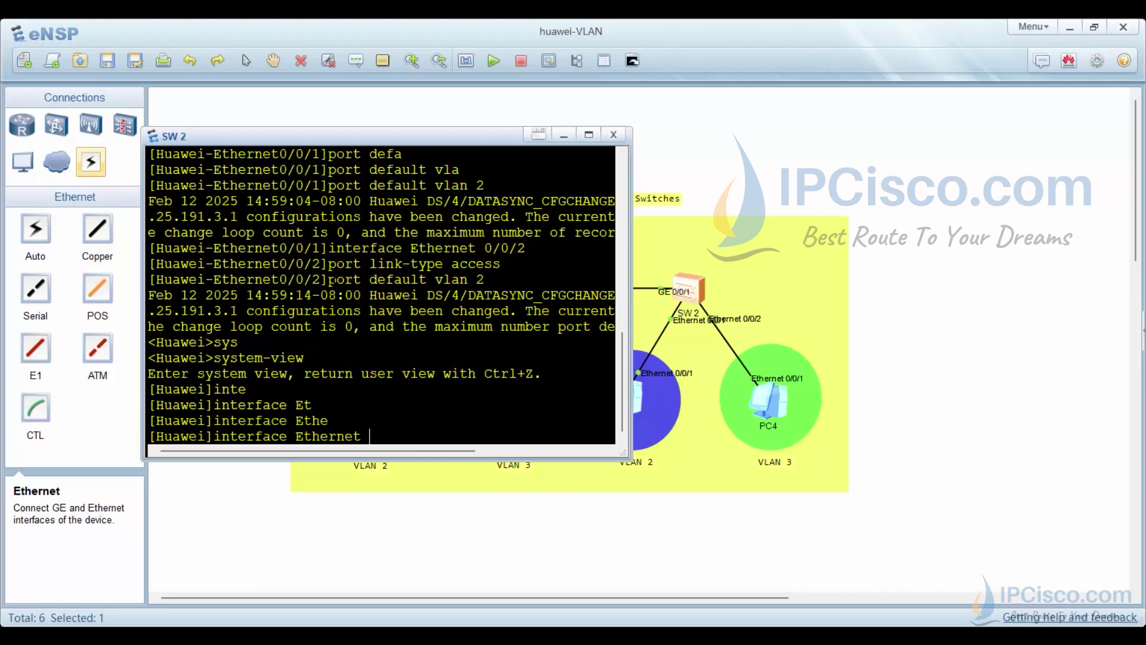
type("0/0/2")
key("Return")
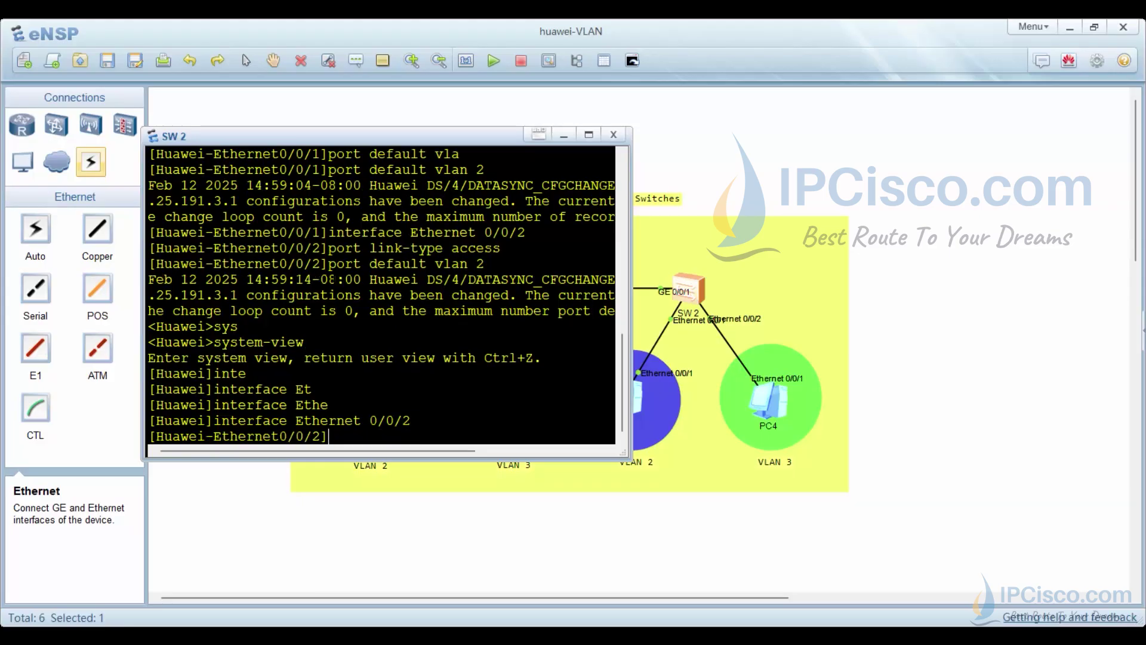
type("port defa")
key("Tab")
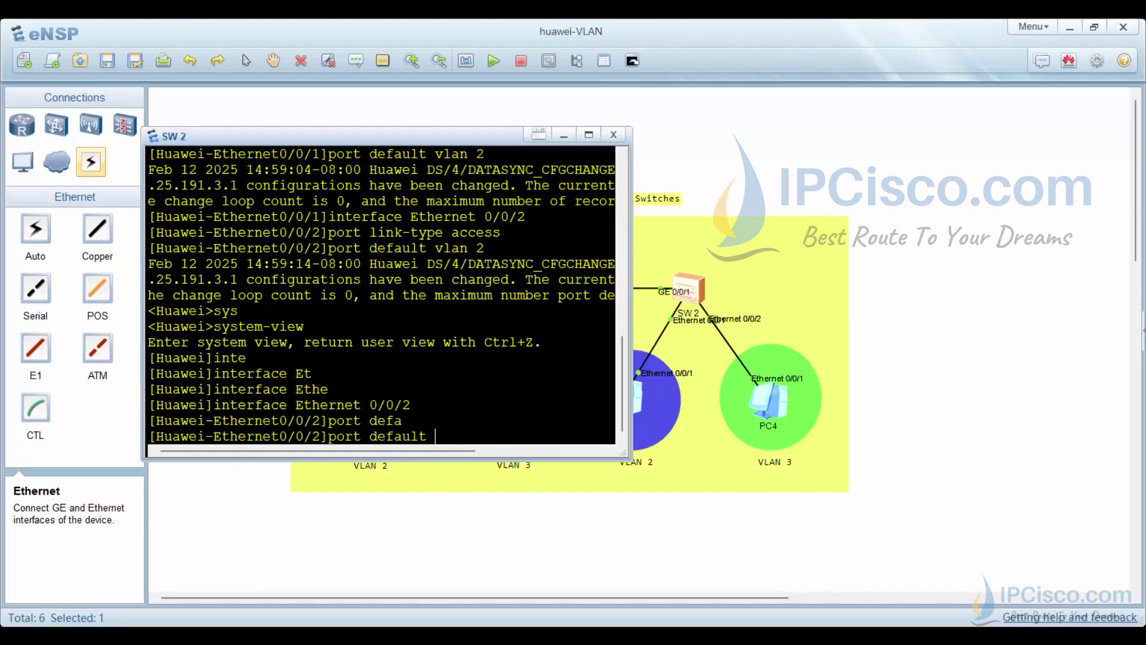
type("vla")
key("Tab")
type("3")
key("Return")
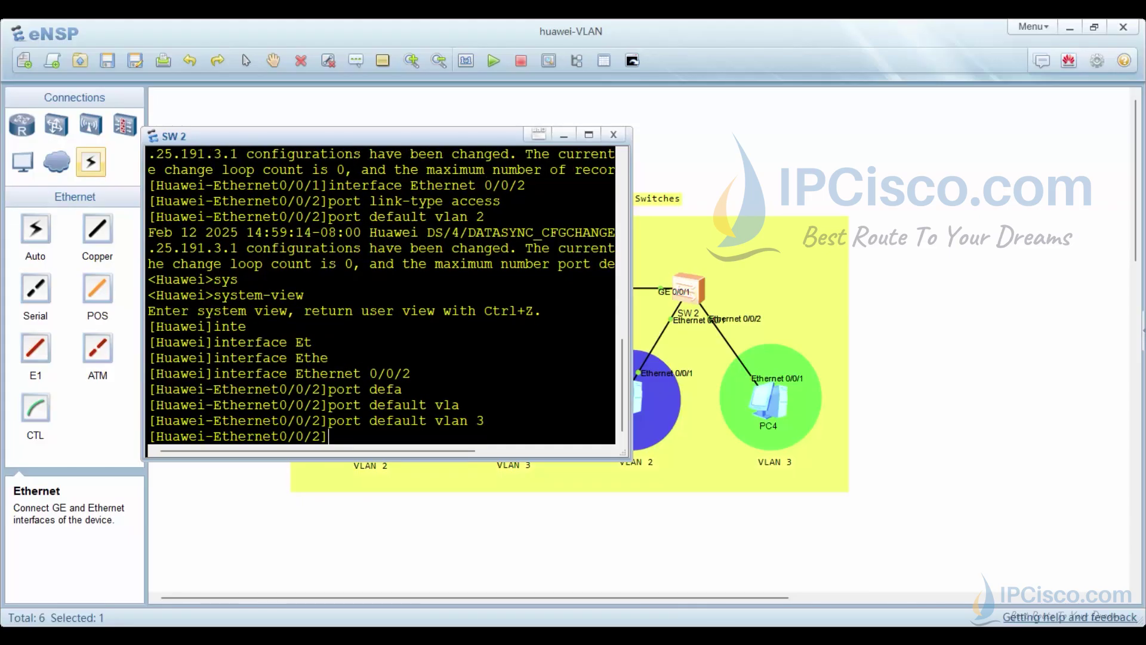
- Quit the Ethernet 0/0/2 interface configuration
key("Return")
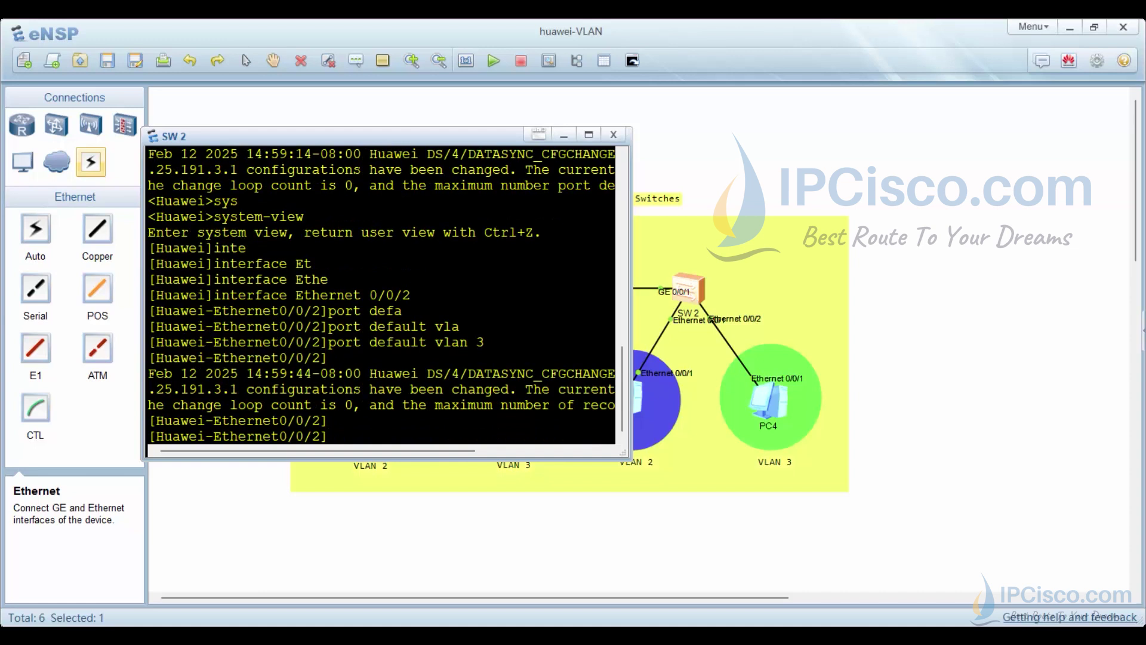
type("qy")
key("BackSpace")
type("u")
key("Tab")
key("Return")
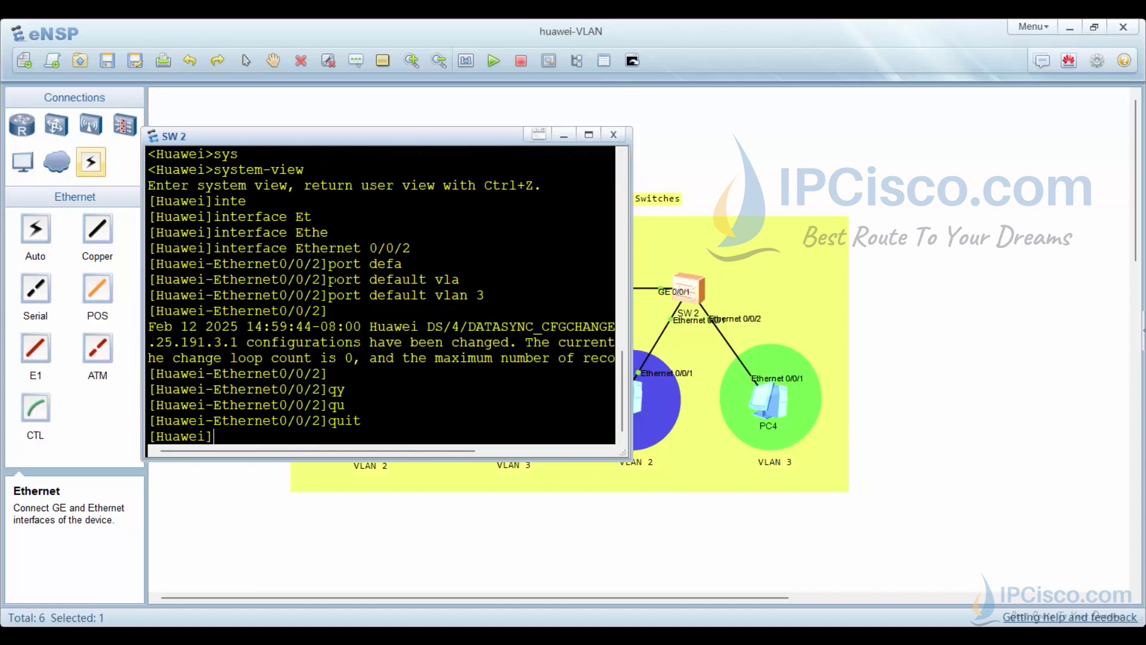
type("inter")
- Set SW 2's GigabitEthernet 0/0/1 link type to trunk
key("Tab")
type("Gig")
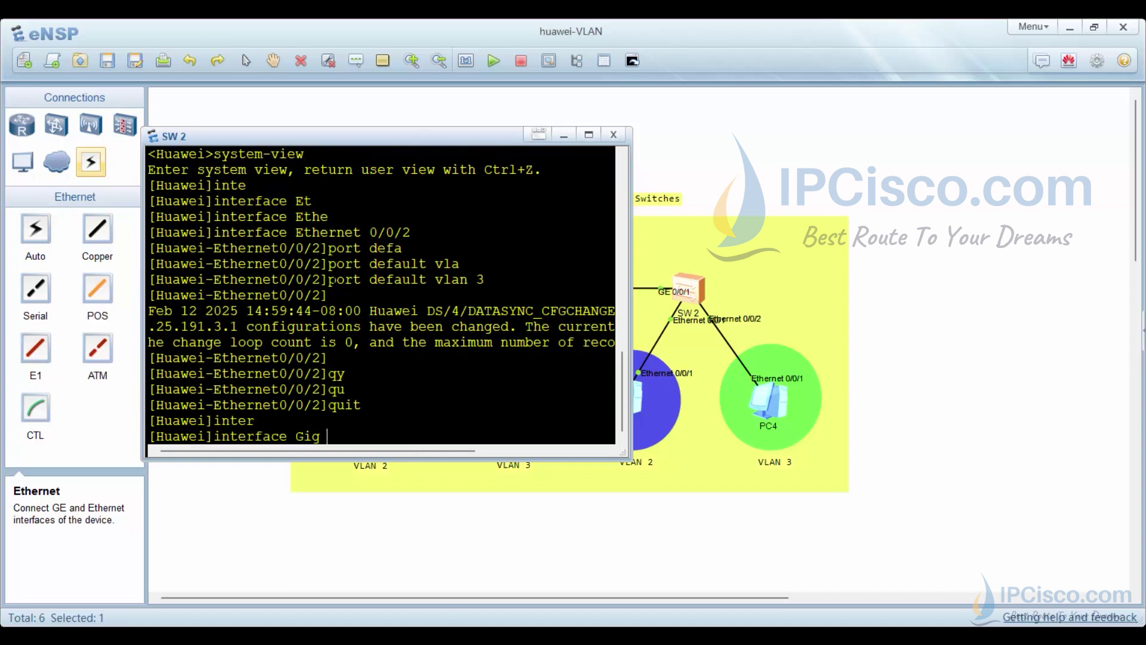
key("Tab")
type("0")
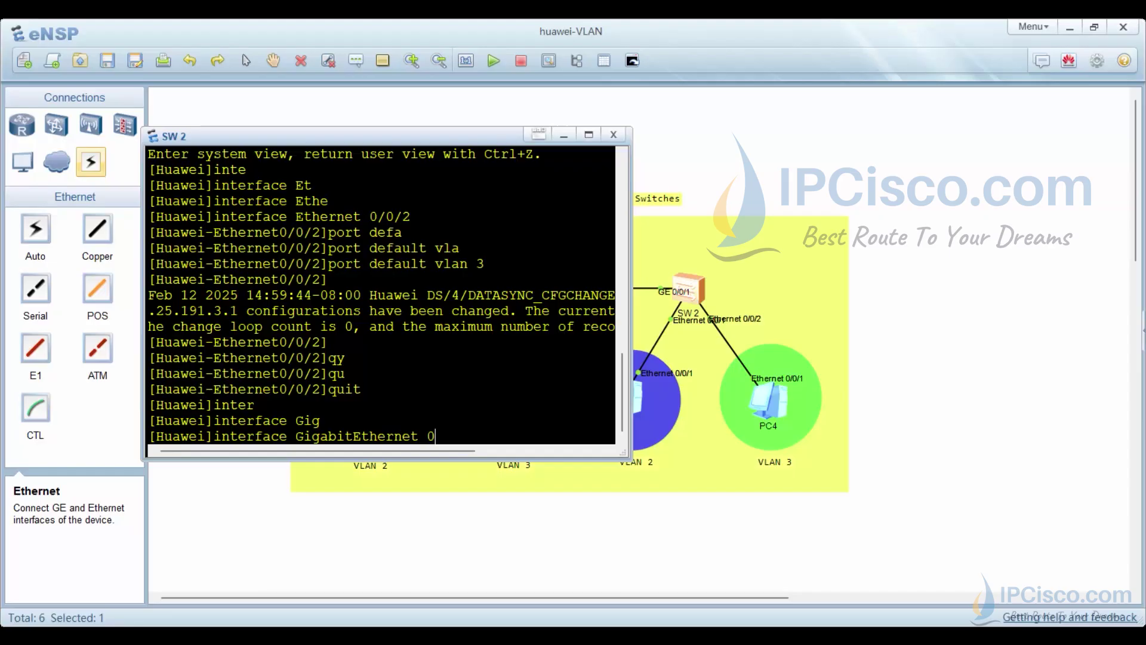
type("/0/1")
key("Return")
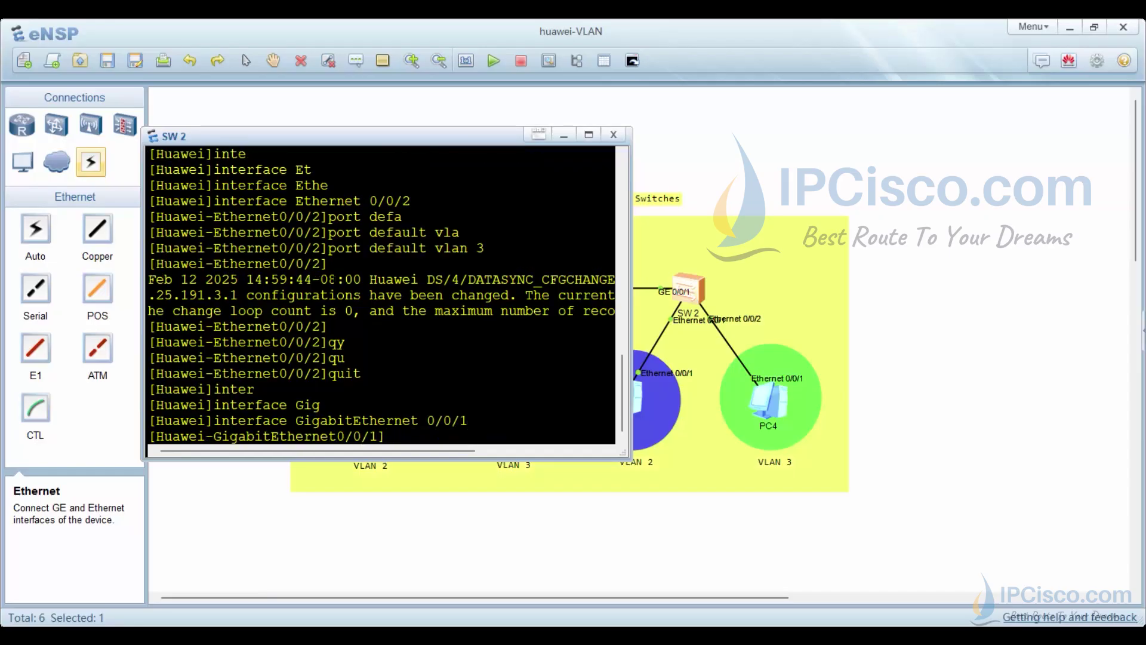
type("port ")
type("li")
key("Tab")
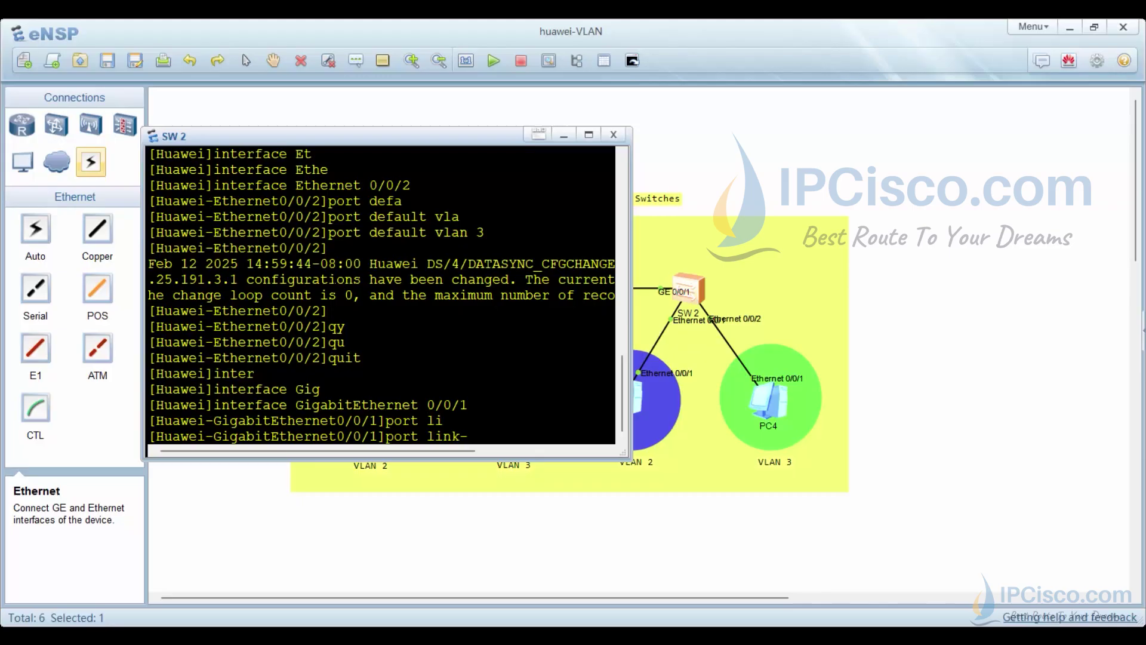
type("t")
key("Tab")
type("tr")
key("Tab")
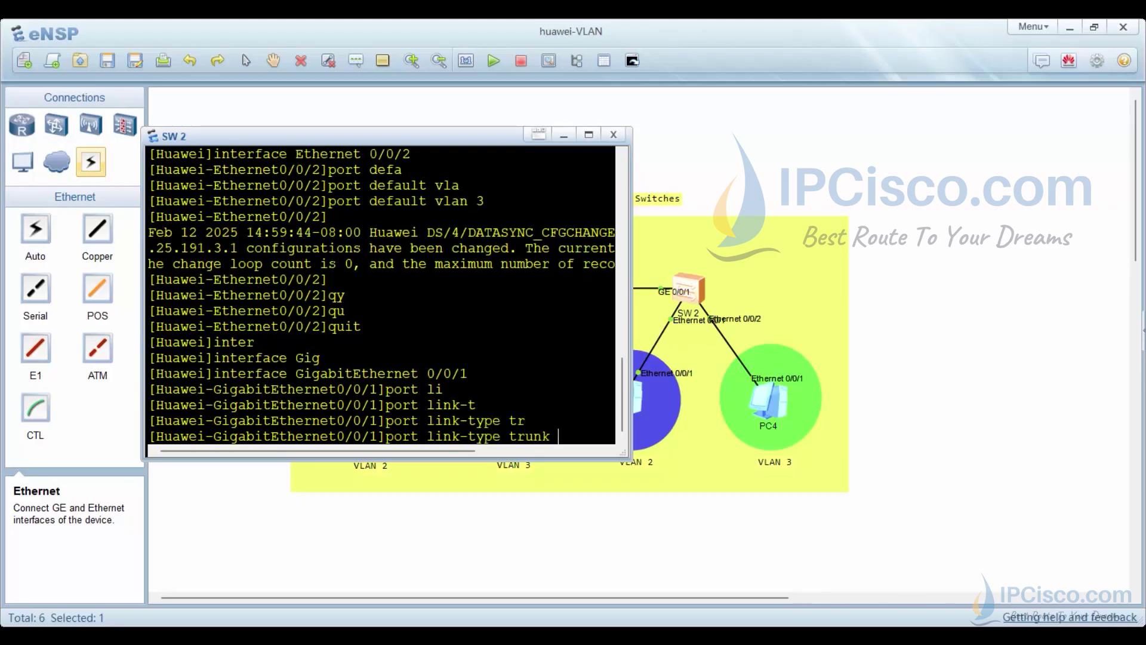
key("Return")
type("por")
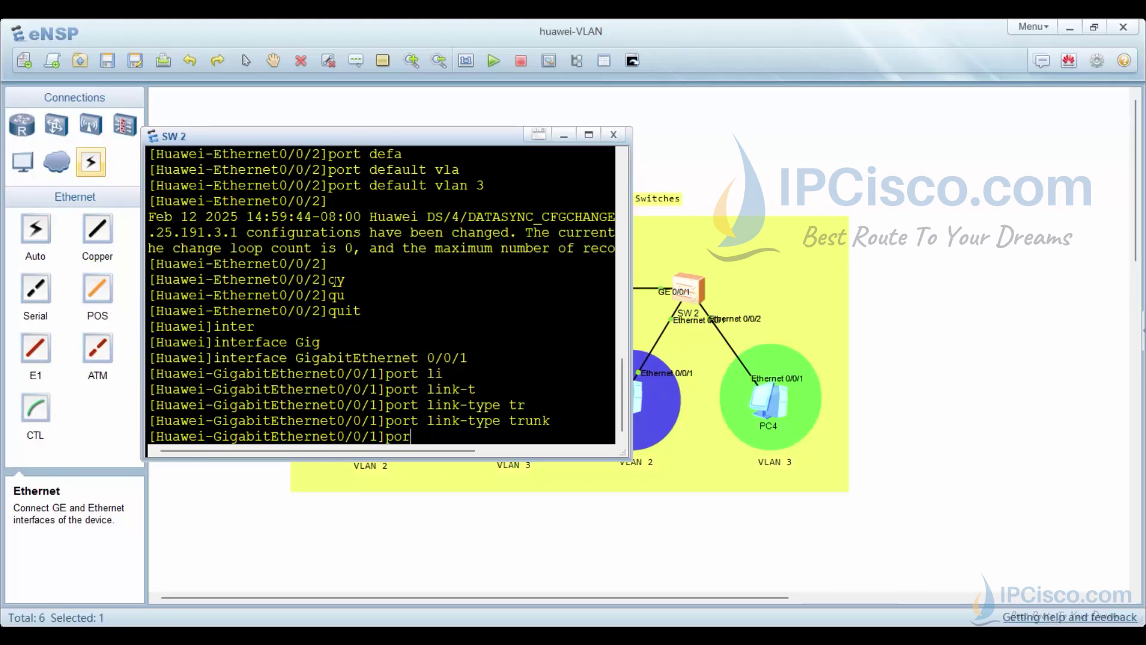
type("t ")
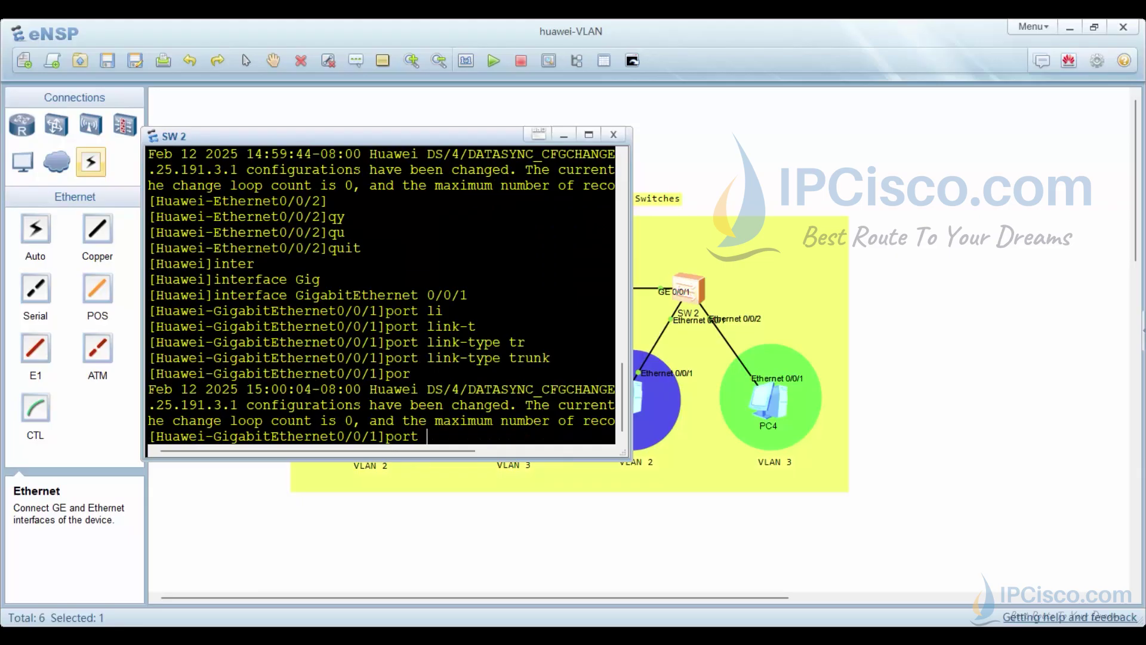
type("trun")
- Permit VLANs 2 and 3 across the GigabitEthernet 0/0/1 trunk
key("Tab")
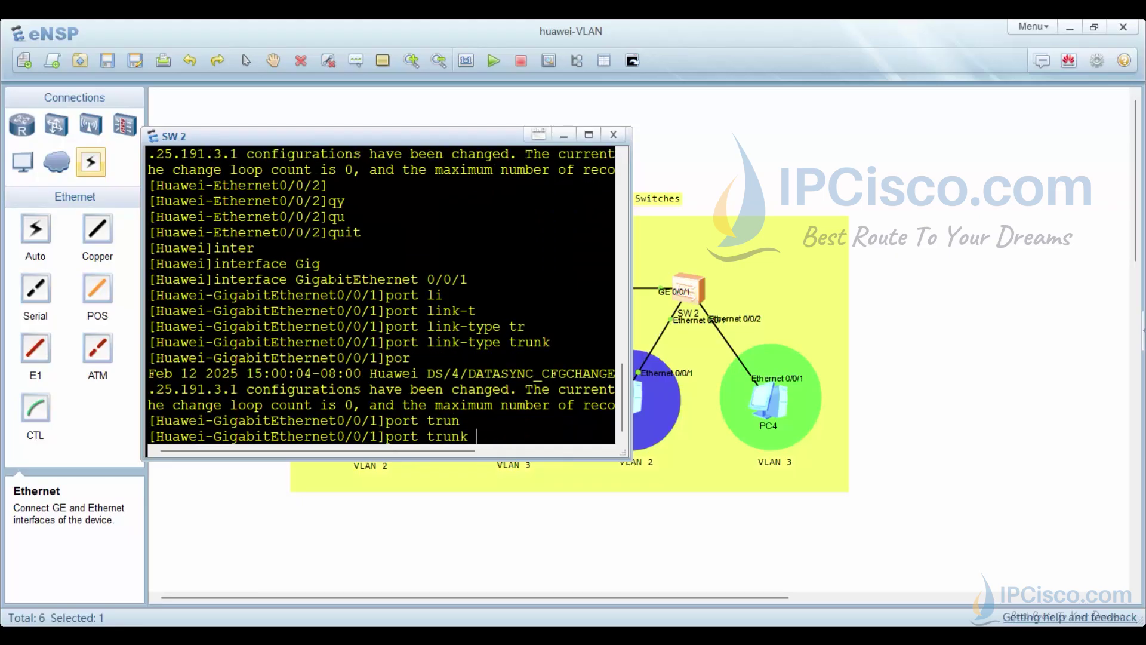
type("allo")
key("Tab")
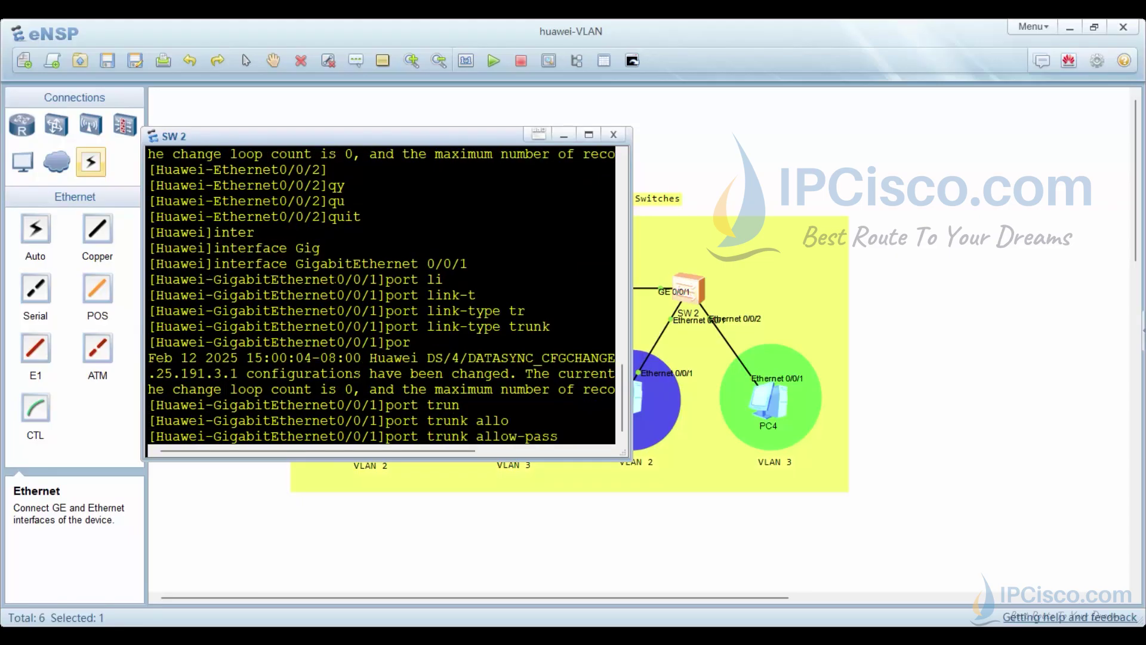
type(" vl")
key("Tab")
type("2 3")
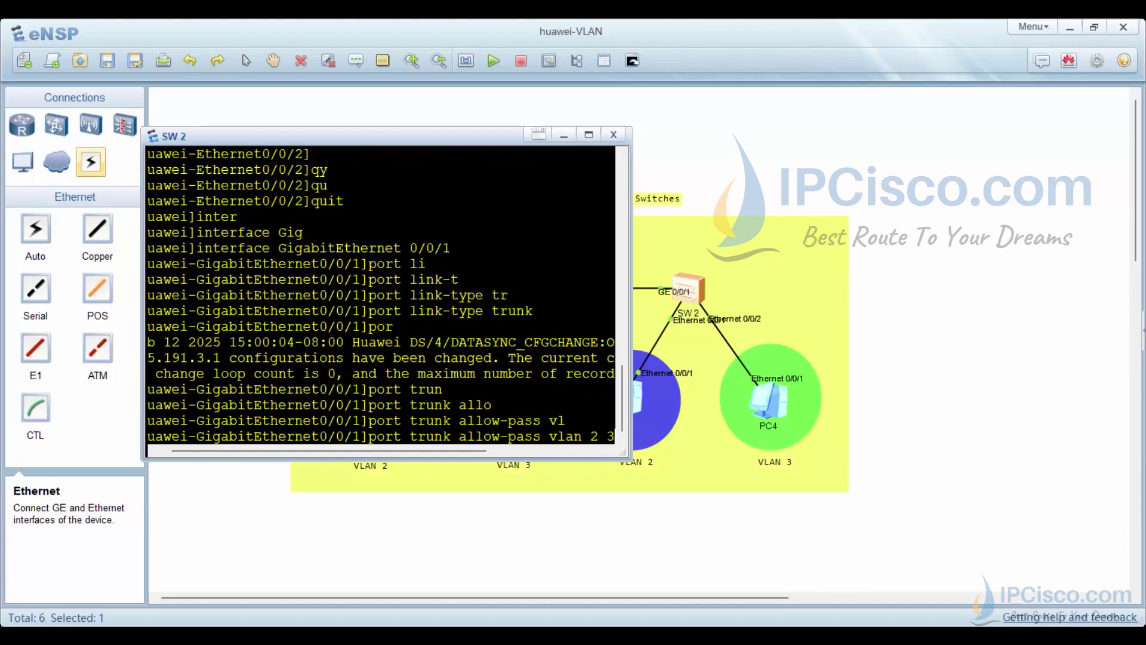
key("Return")
key("Return")
key("Return")
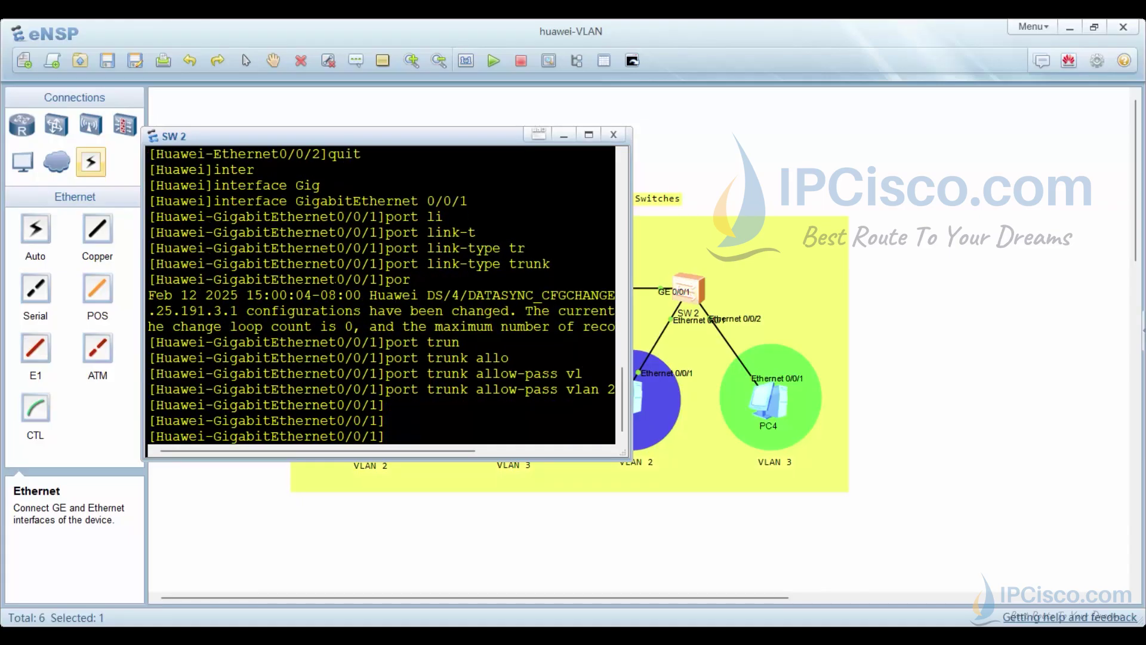
type("q")
key("Tab")
key("Return")
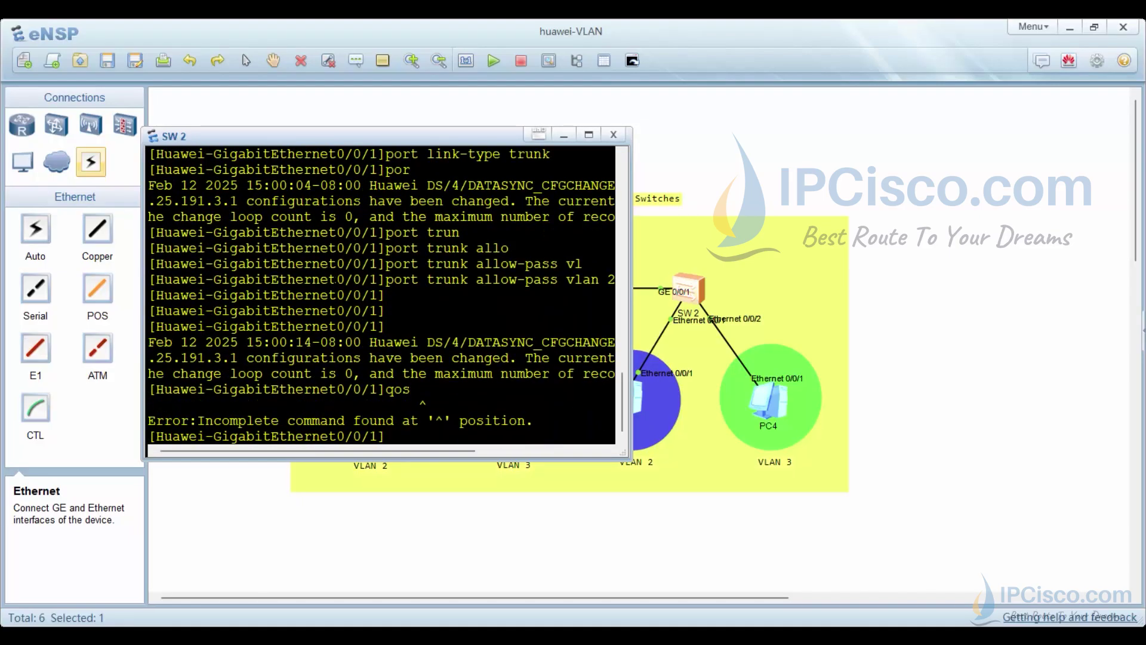
type("qu")
key("Tab")
- Return SW 2 to user view and save its configuration with the default file name
key("Return")
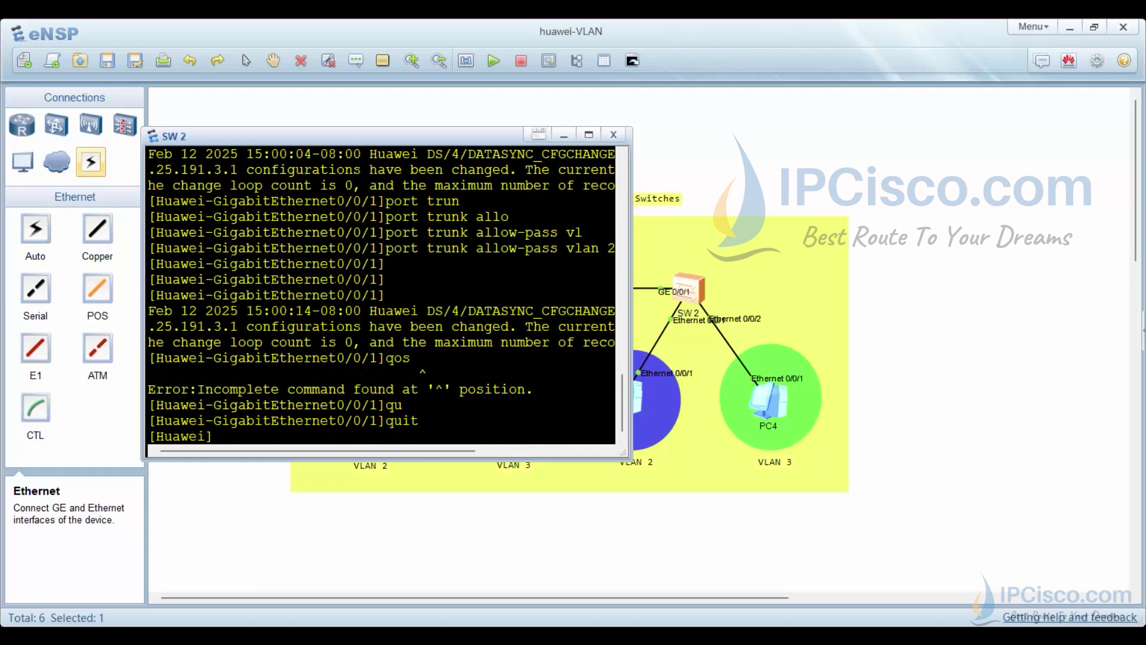
type("q")
key("Tab")
key("Return")
type("save")
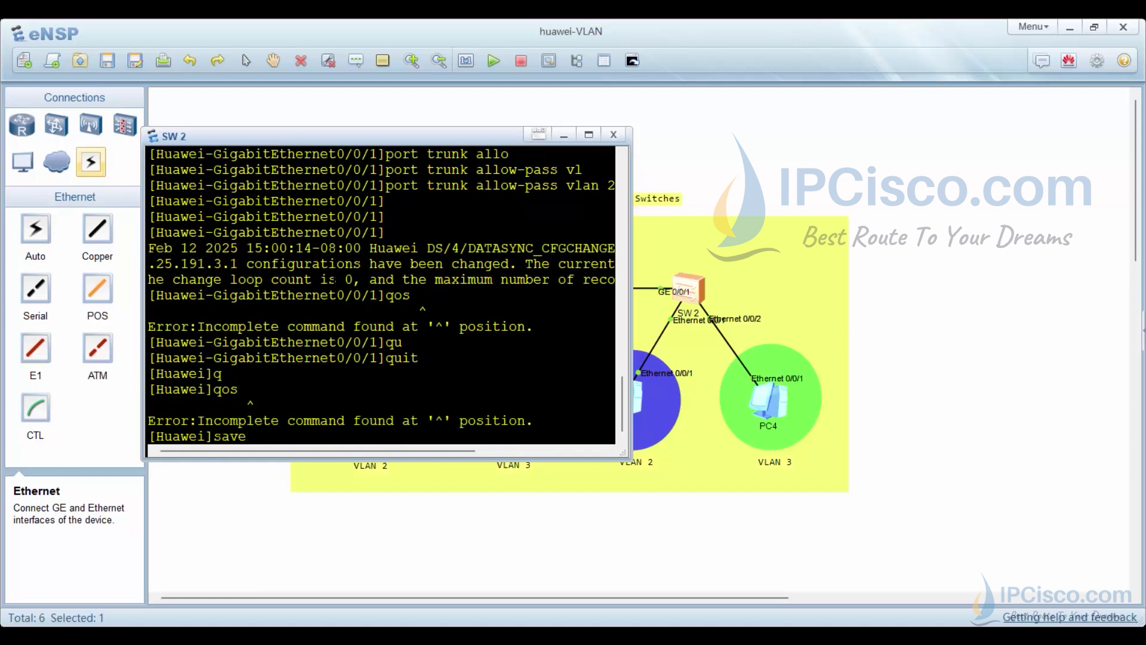
key("BackSpace")
key("BackSpace")
key("BackSpace")
type("q")
key("Tab")
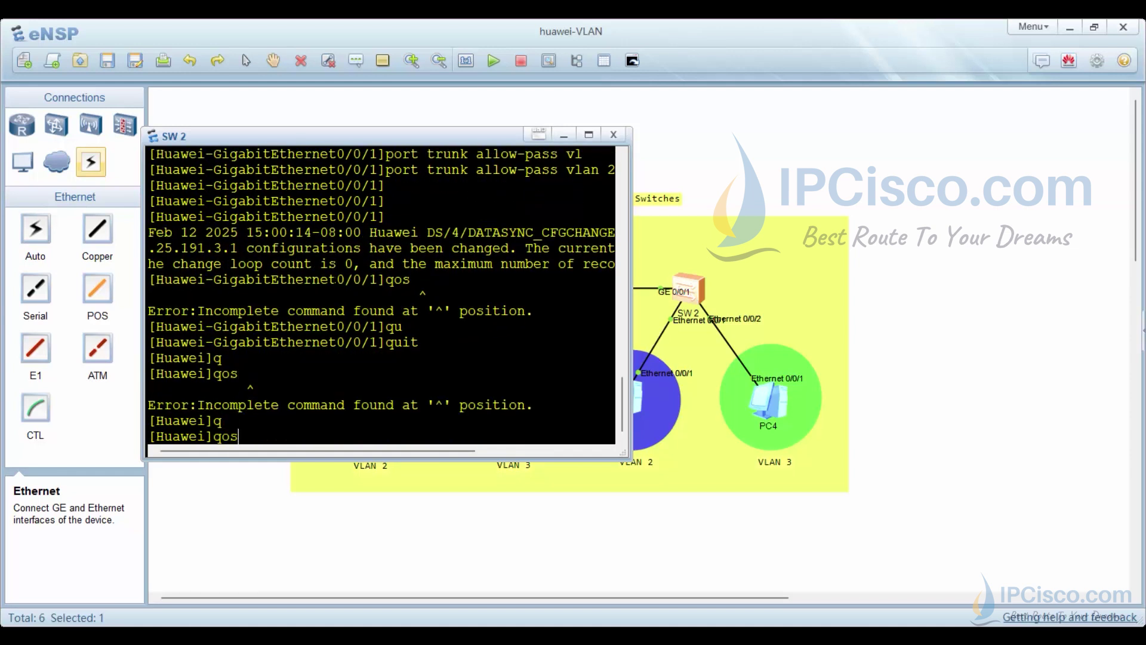
key("BackSpace")
key("BackSpace")
type("u")
key("Tab")
key("Return")
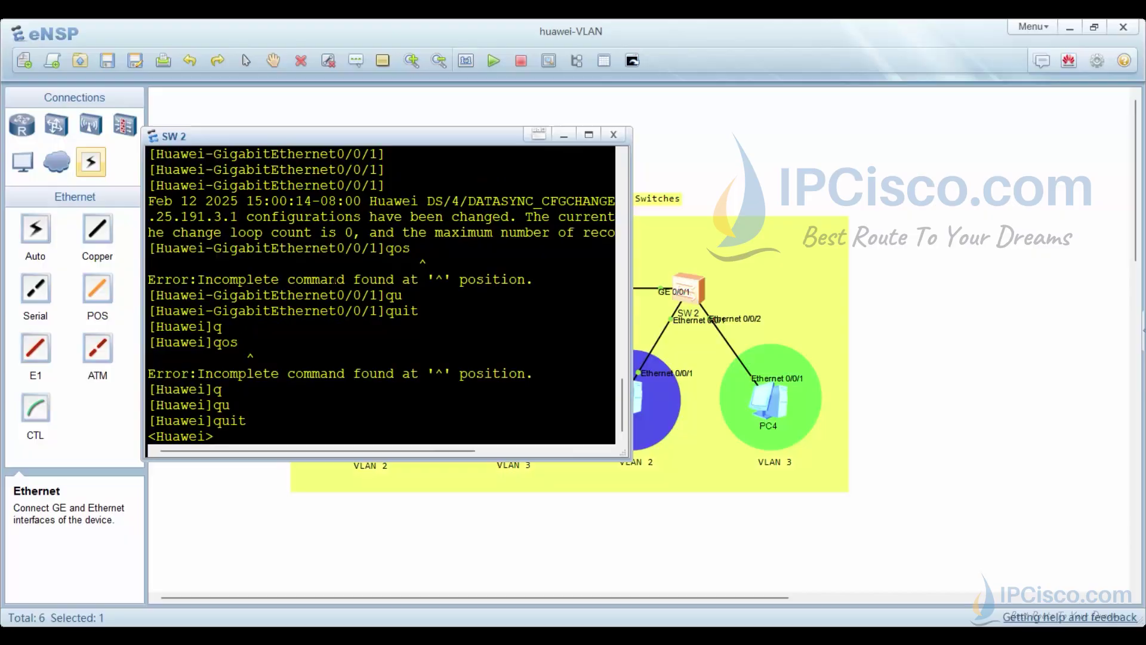
type("save")
key("Return")
type("Y")
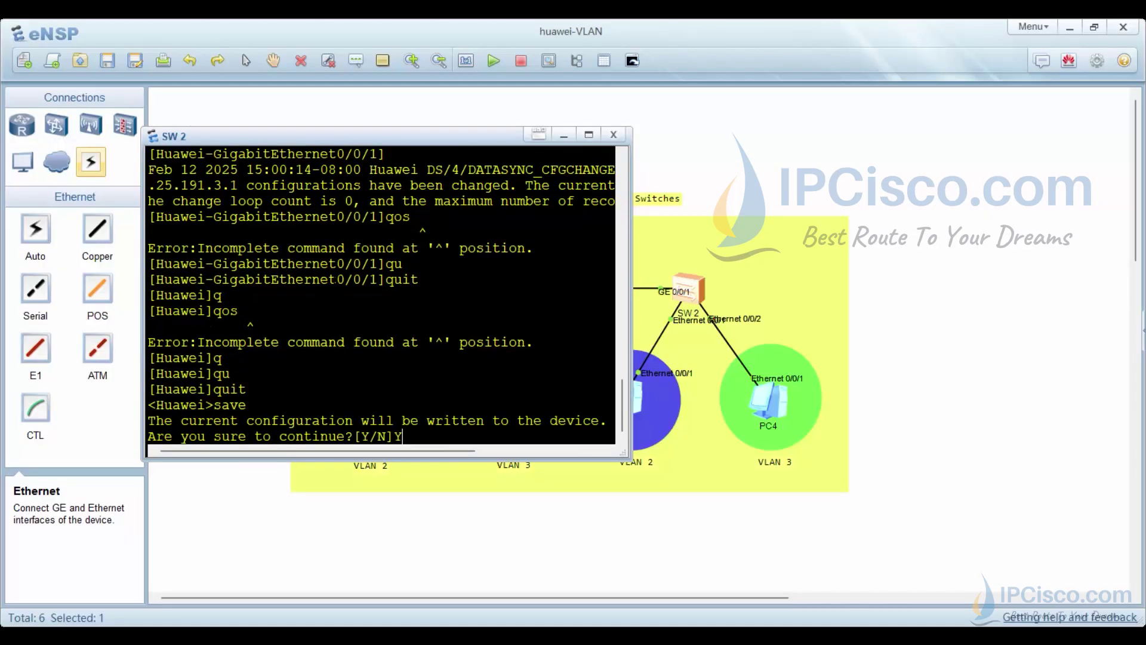
key("Return")
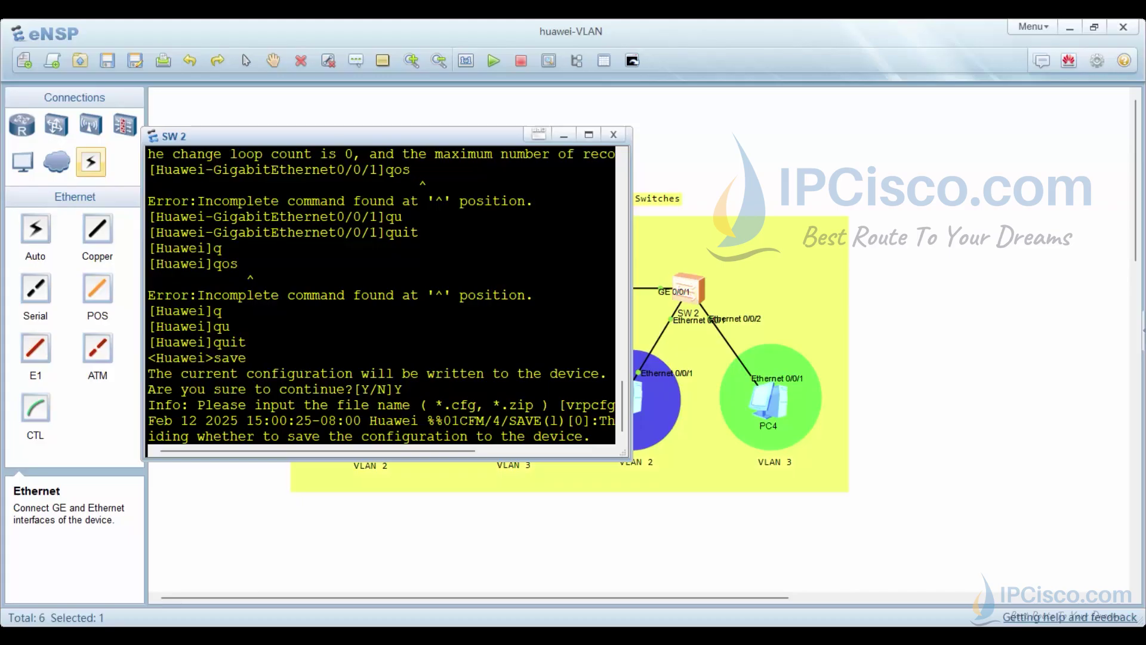
key("Return")
key("Return")
type("dis")
- Run display vlan on SW 2 to list VLANs 2 and 3 and their ports
key("Tab")
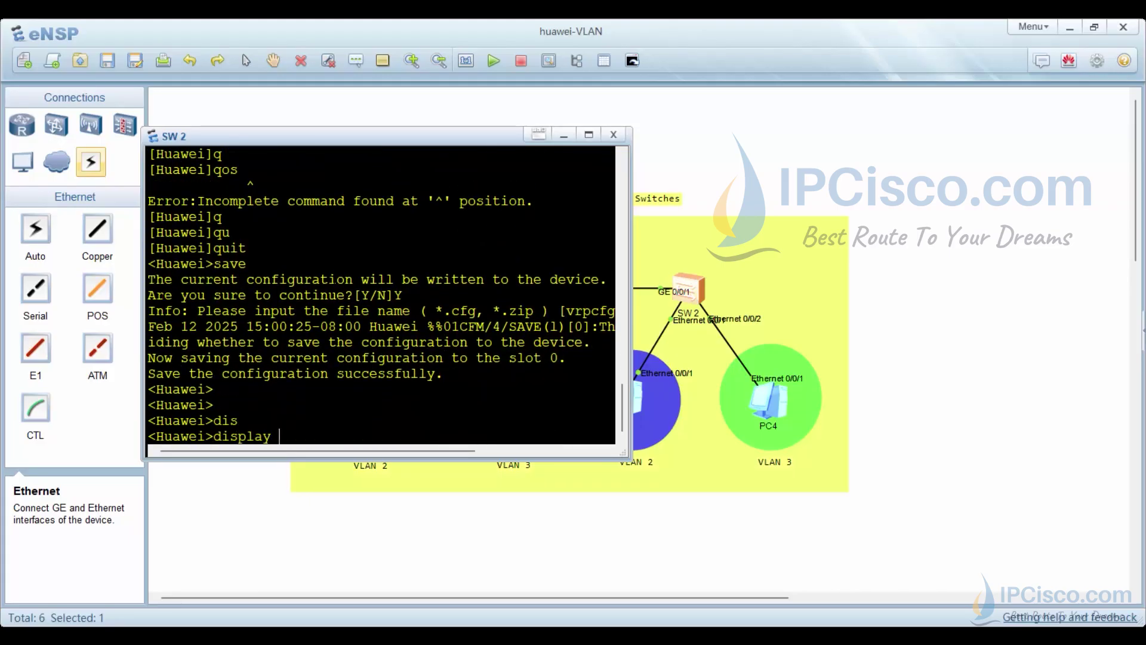
type("vl")
key("Tab")
key("Return")
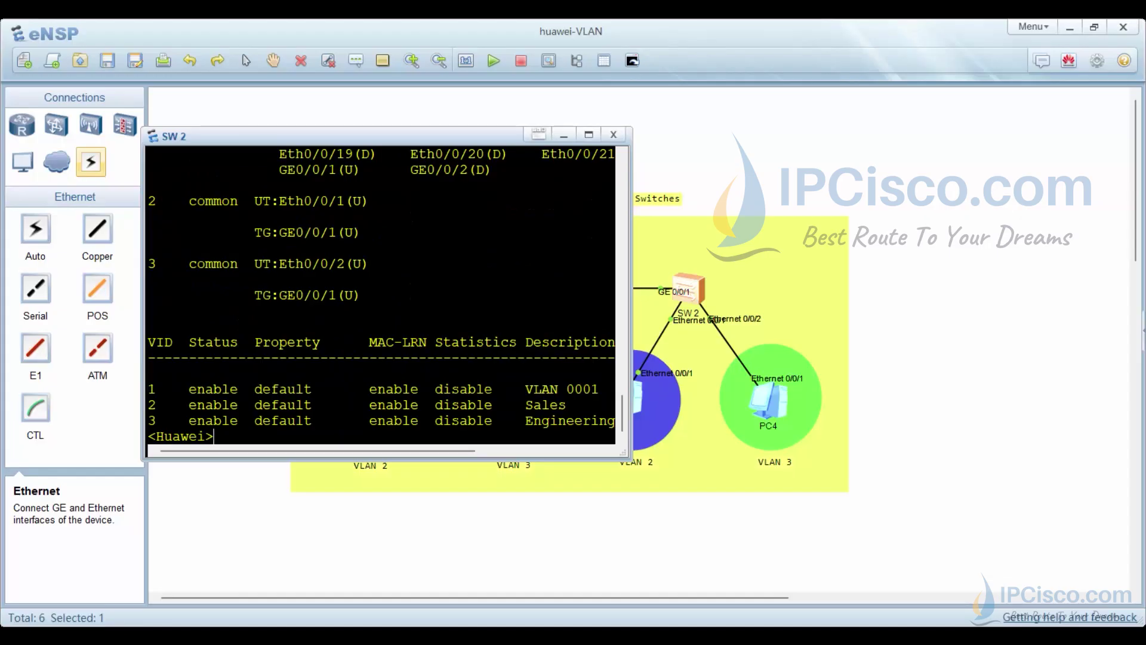
- Open PC1's console and ping 10.10.10.3 successfully
left_click(562, 136)
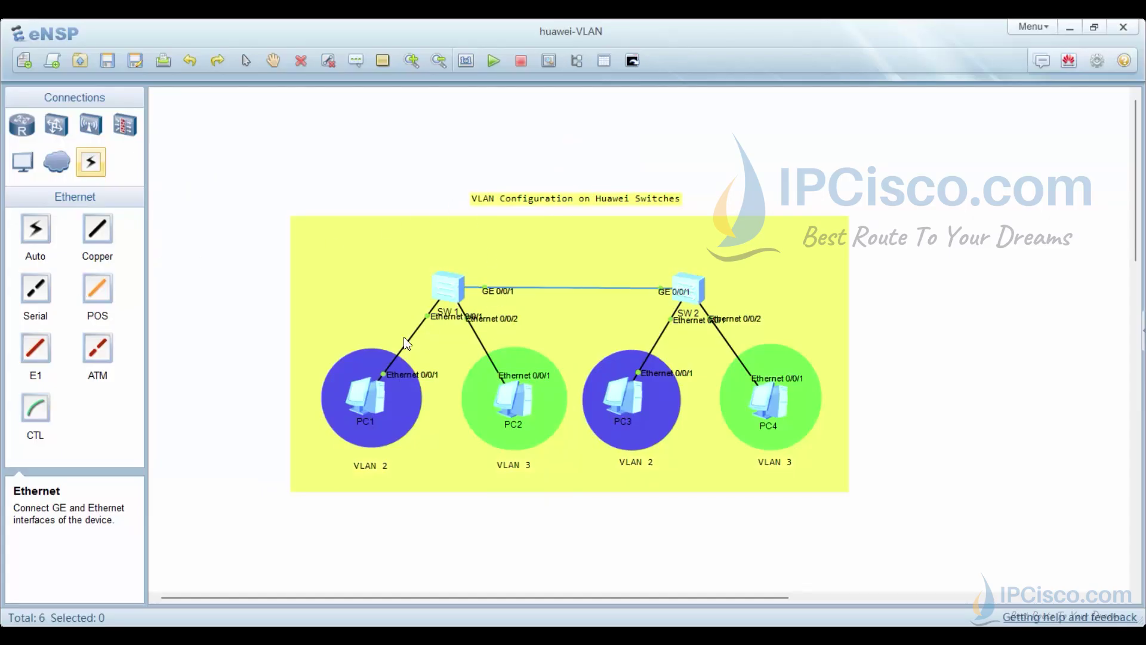
double_click(359, 395)
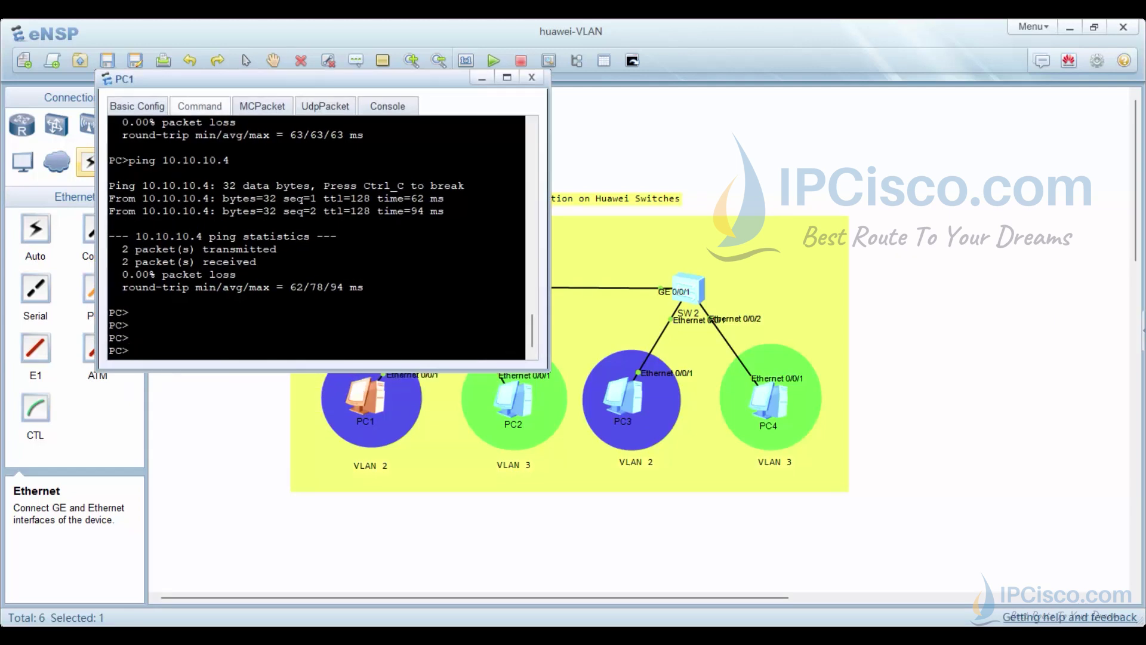
type("ping ")
type("10.10.10.")
type("3")
key("Return")
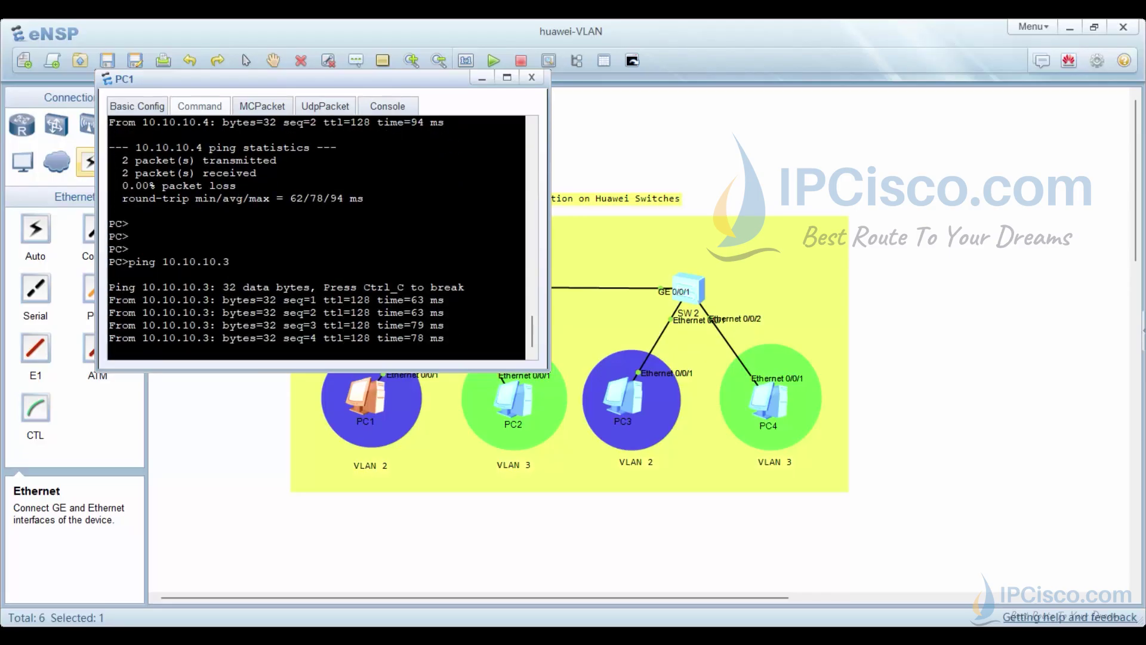
type("ping 10.10.10.2")
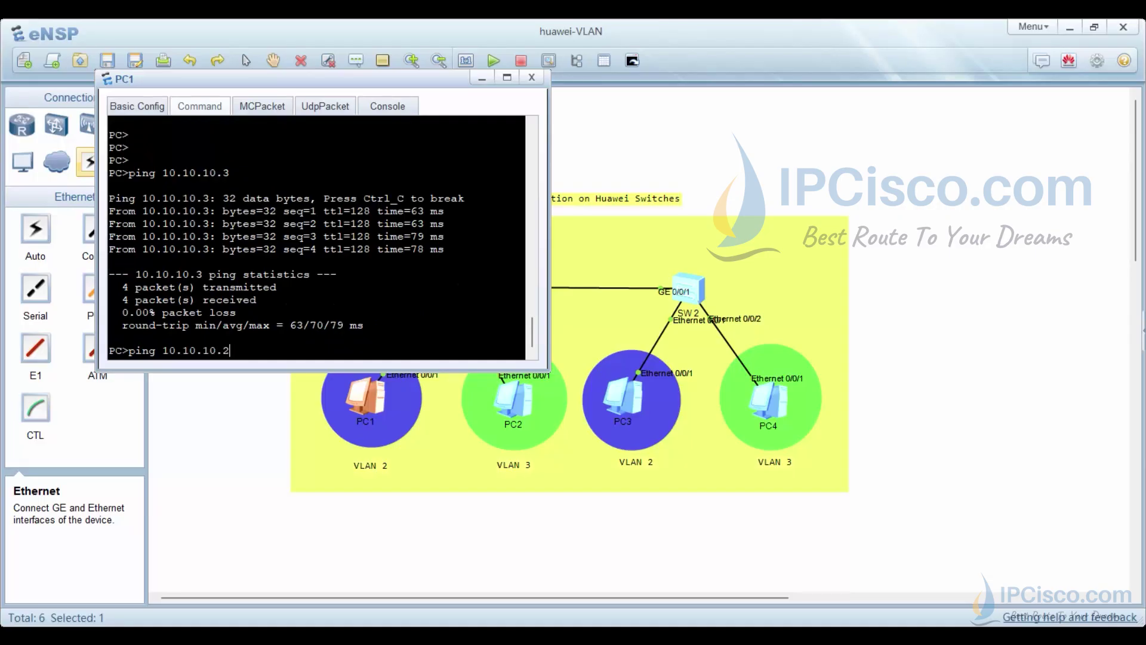
- Ping 10.10.10.2 and 10.10.10.4 from PC1, both unreachable, and close its console
key("Return")
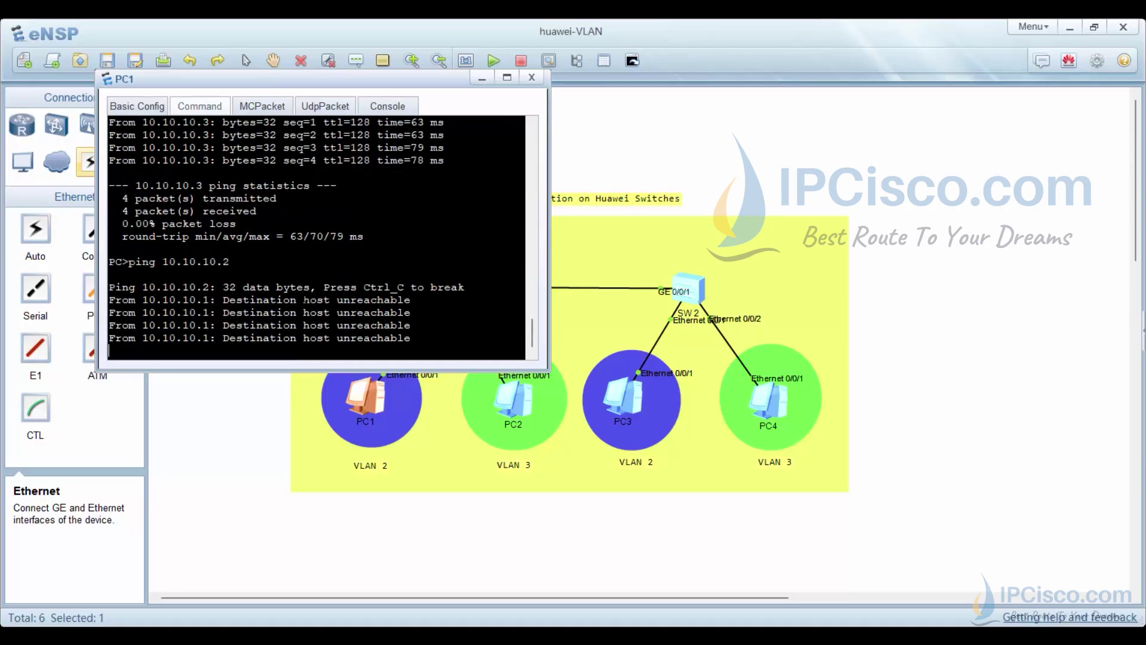
key("Up")
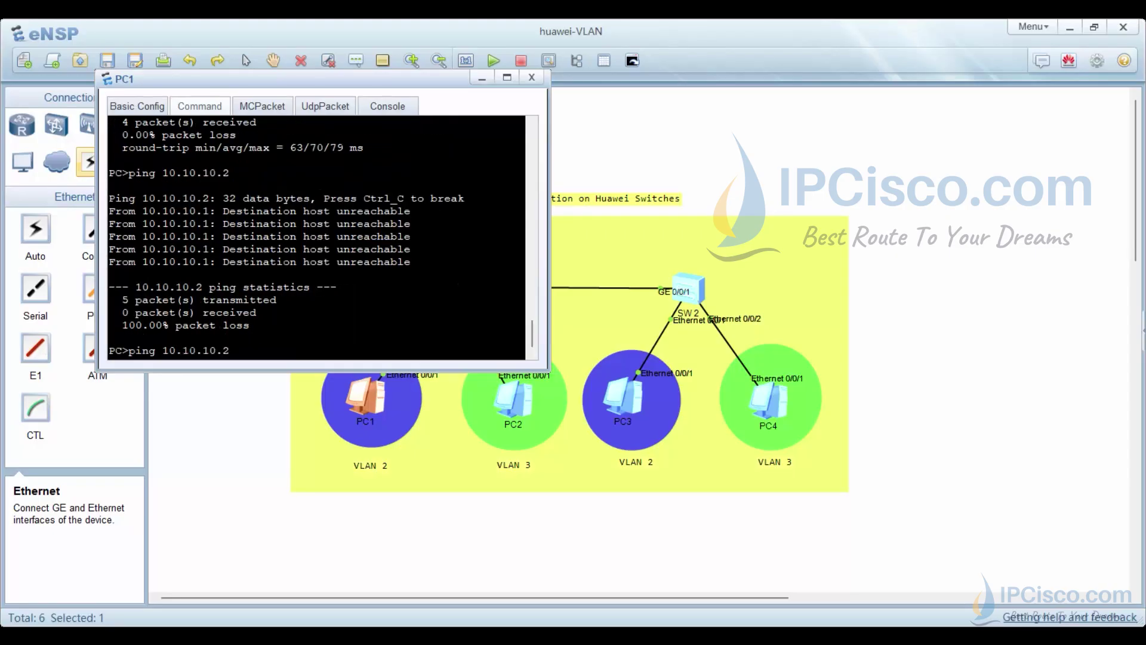
key("BackSpace")
type("4")
key("Return")
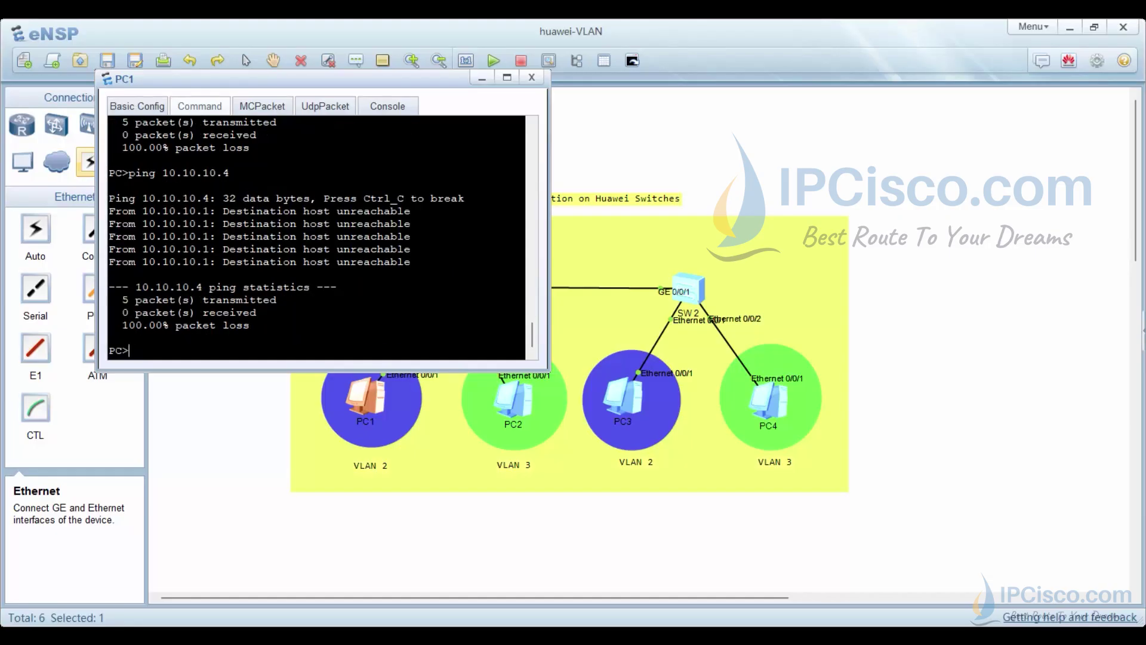
left_click(484, 83)
- Open PC2's command terminal and move its window aside to show the topology
left_click(340, 358)
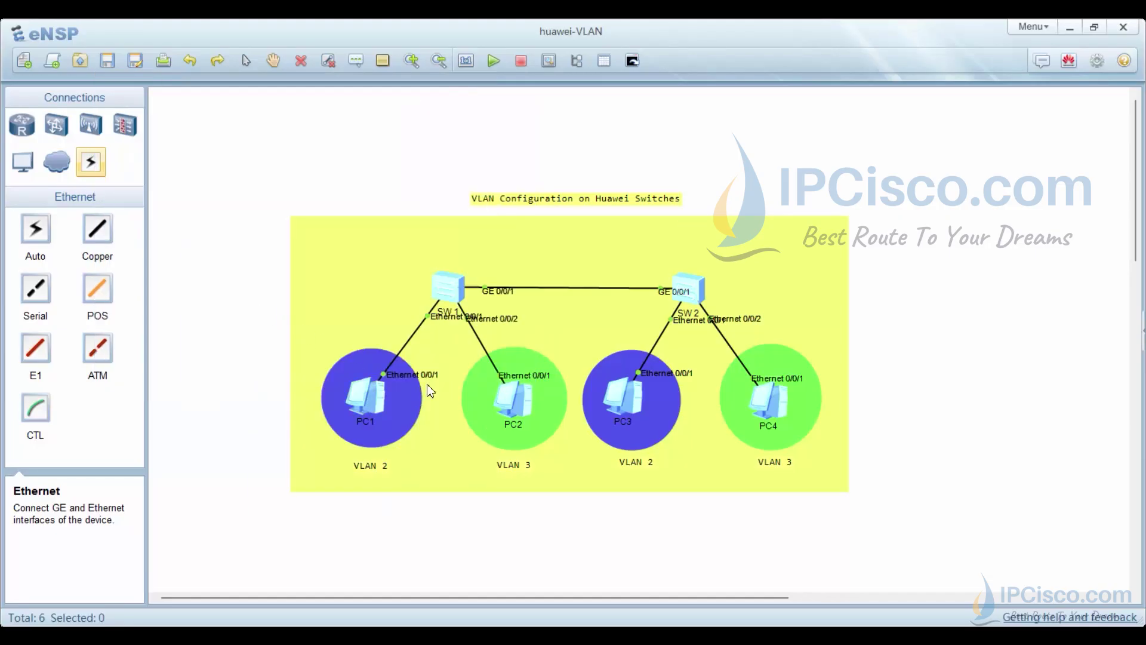
double_click(517, 402)
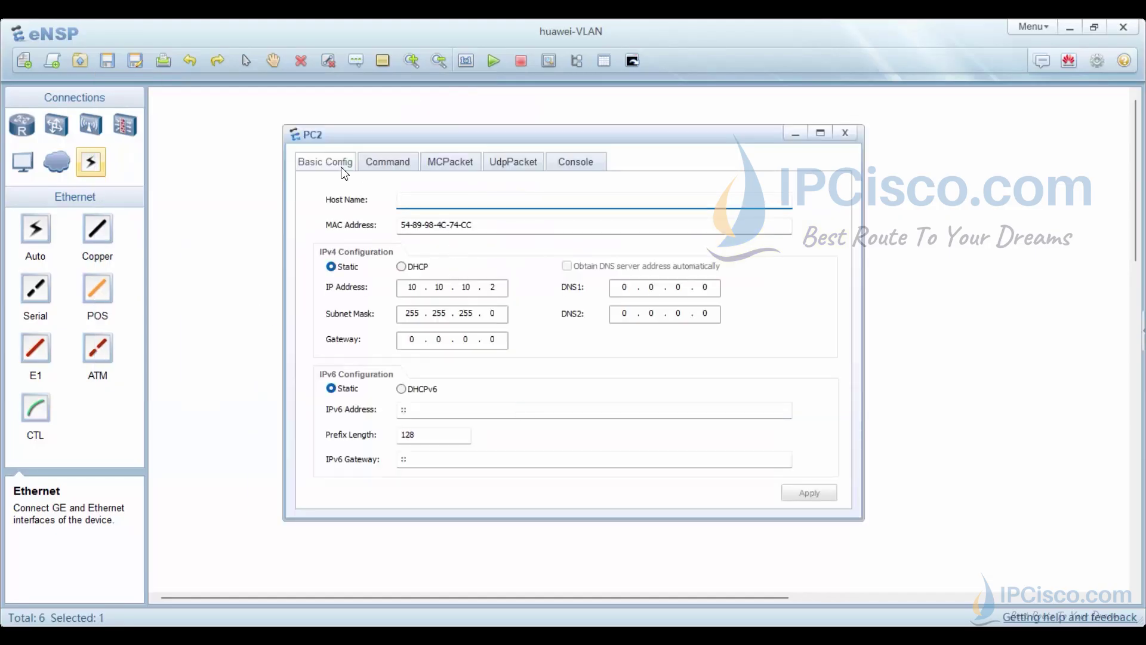
left_click(387, 161)
type("ping")
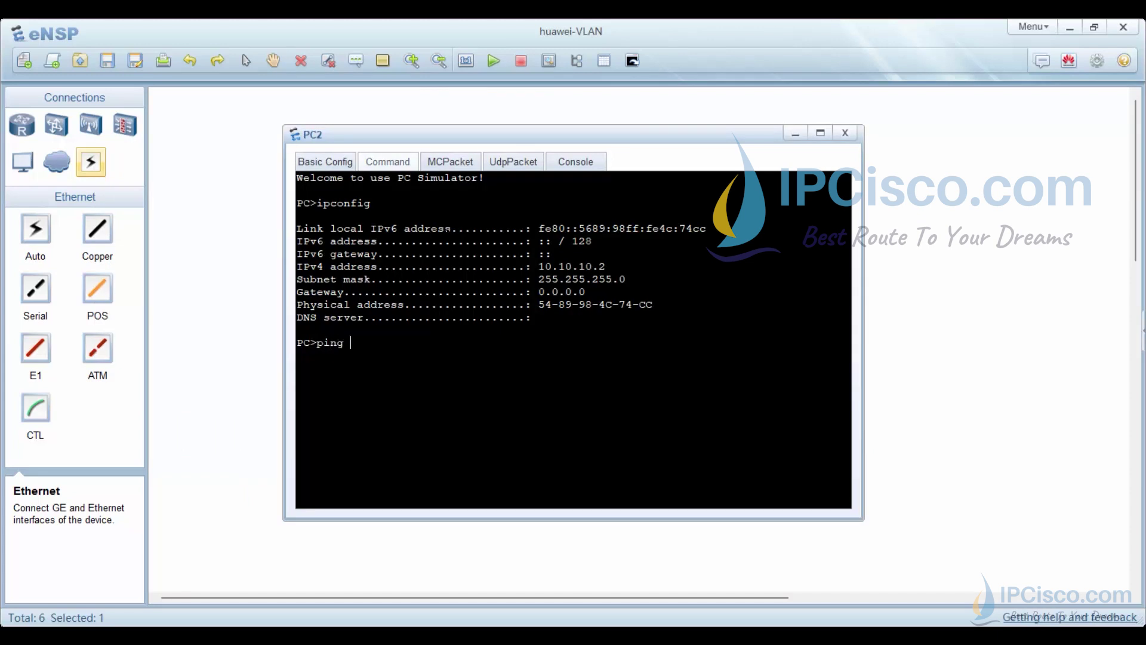
left_click_drag(412, 135, 750, 93)
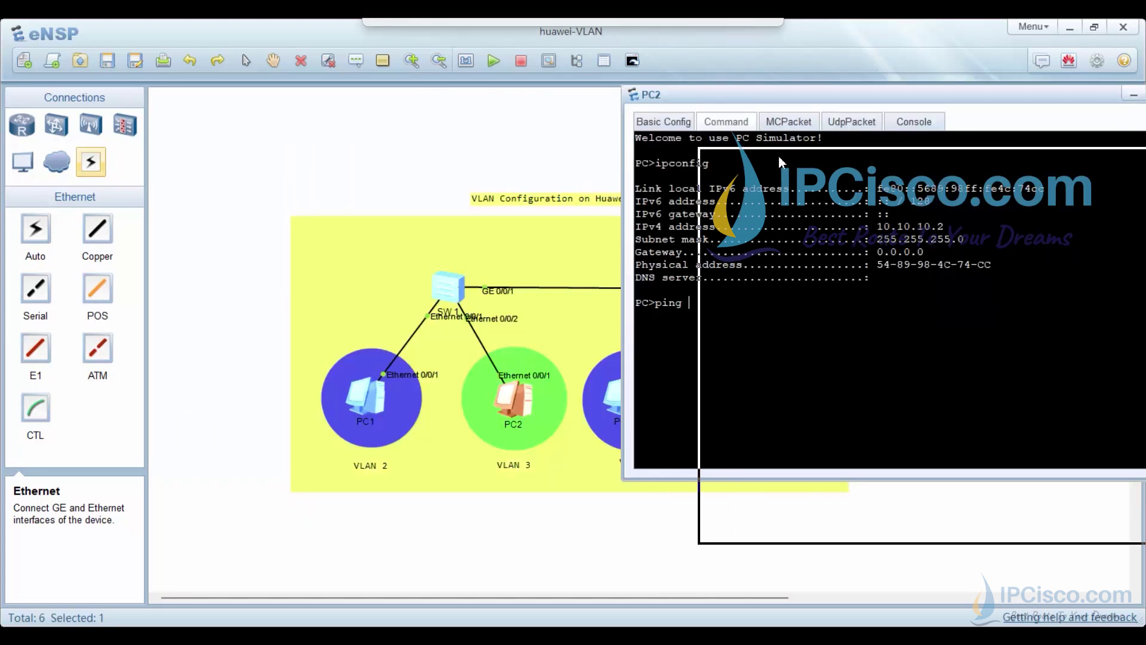
left_click_drag(704, 99, 778, 157)
type("10.10.10.1")
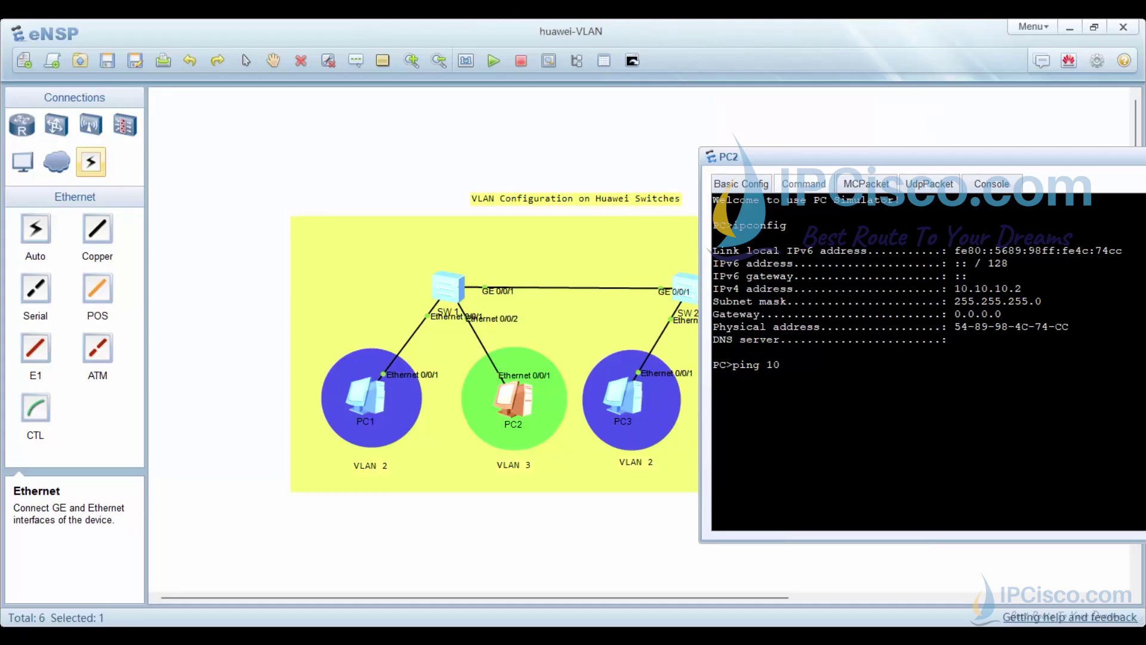
- From PC2, ping 10.10.10.1, 10.10.10.3 (stopped with Ctrl+C) and 10.10.10.4
key("Return")
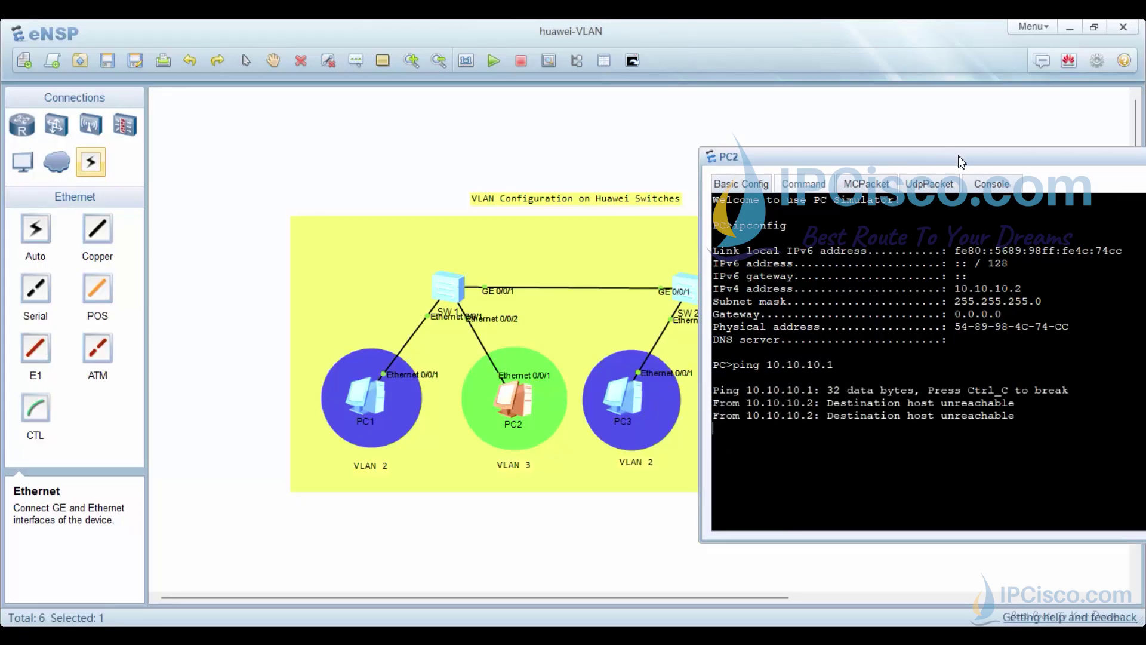
mouse_move(913, 157)
left_mouse_down()
mouse_move(311, 125)
mouse_move(287, 113)
left_mouse_up()
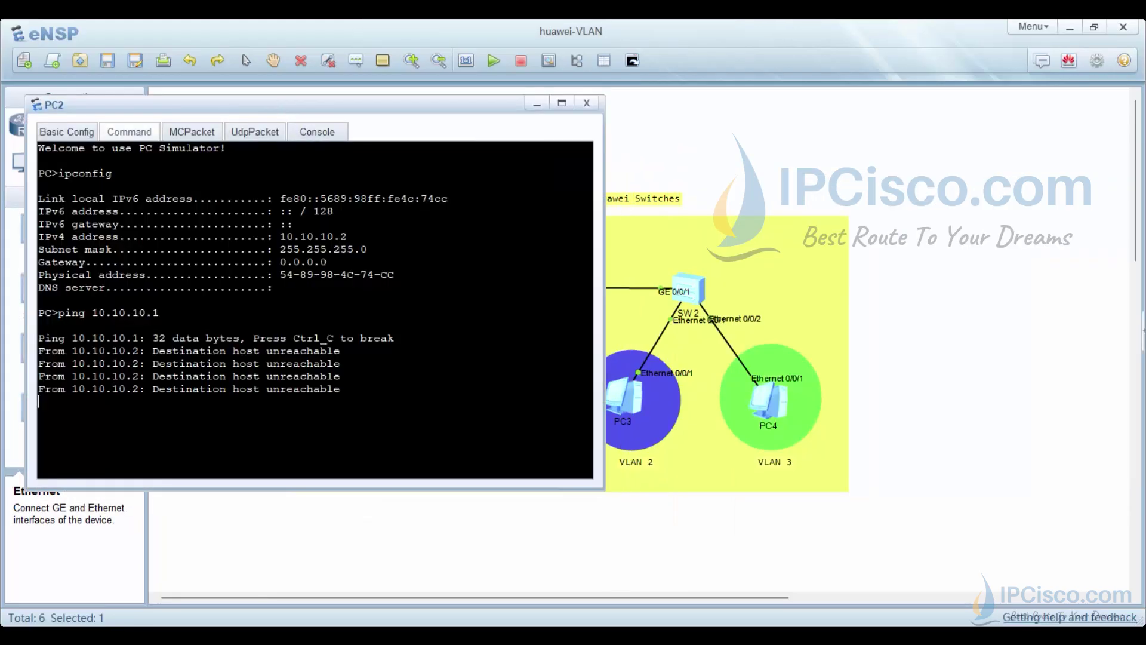
type("ping 10.10.10.")
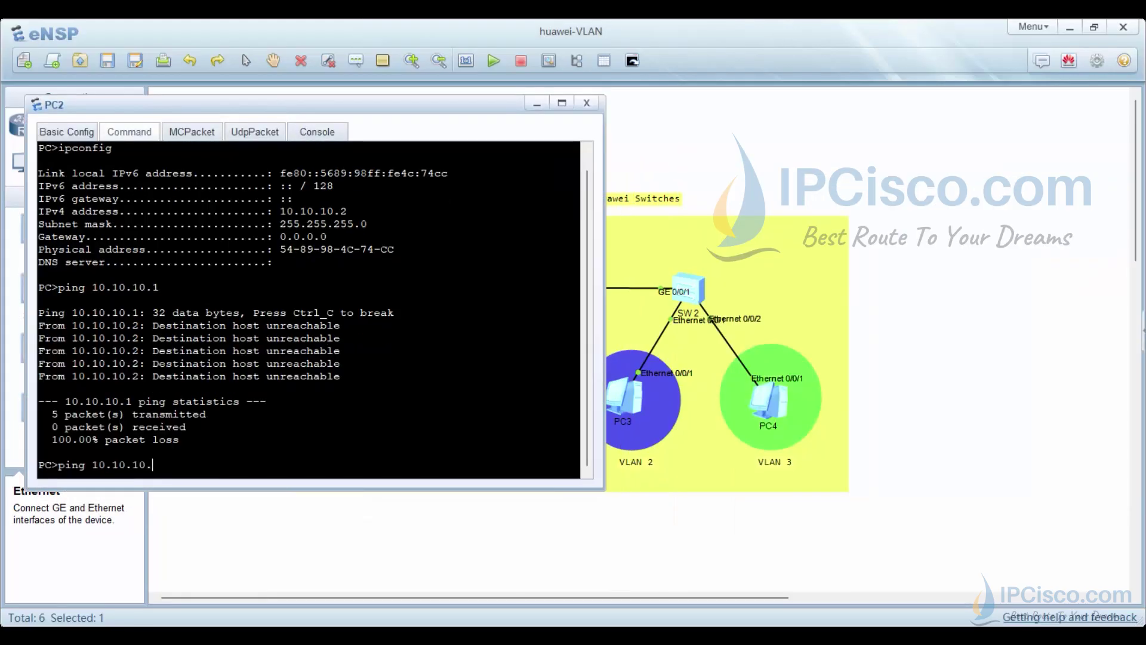
type("3")
key("Return")
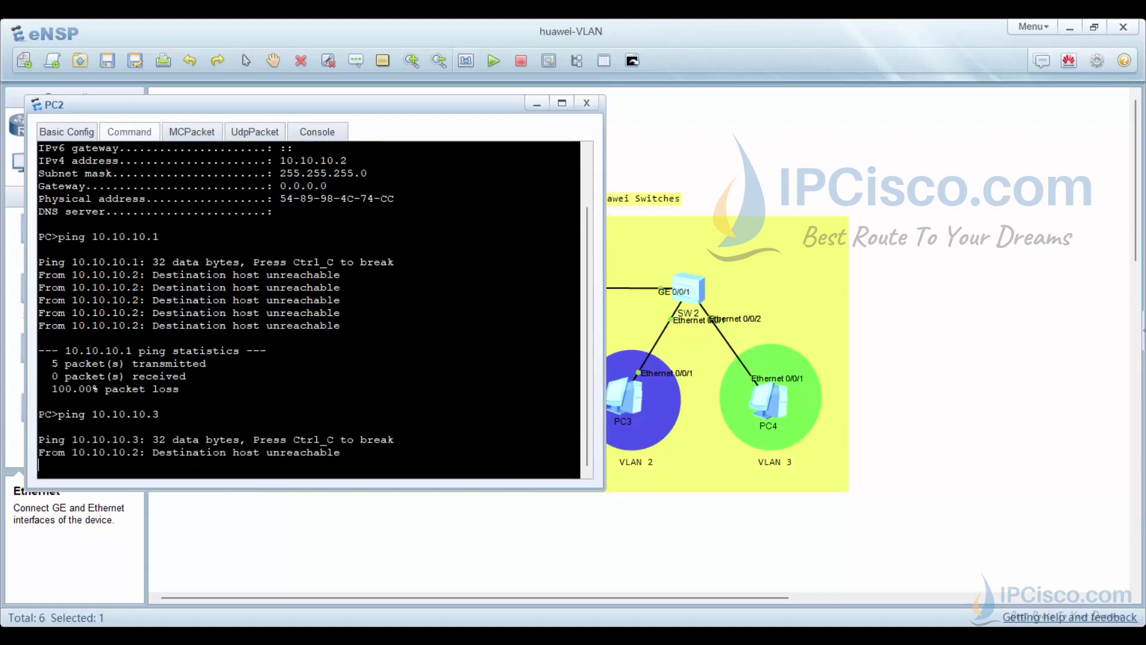
key("ctrl+c")
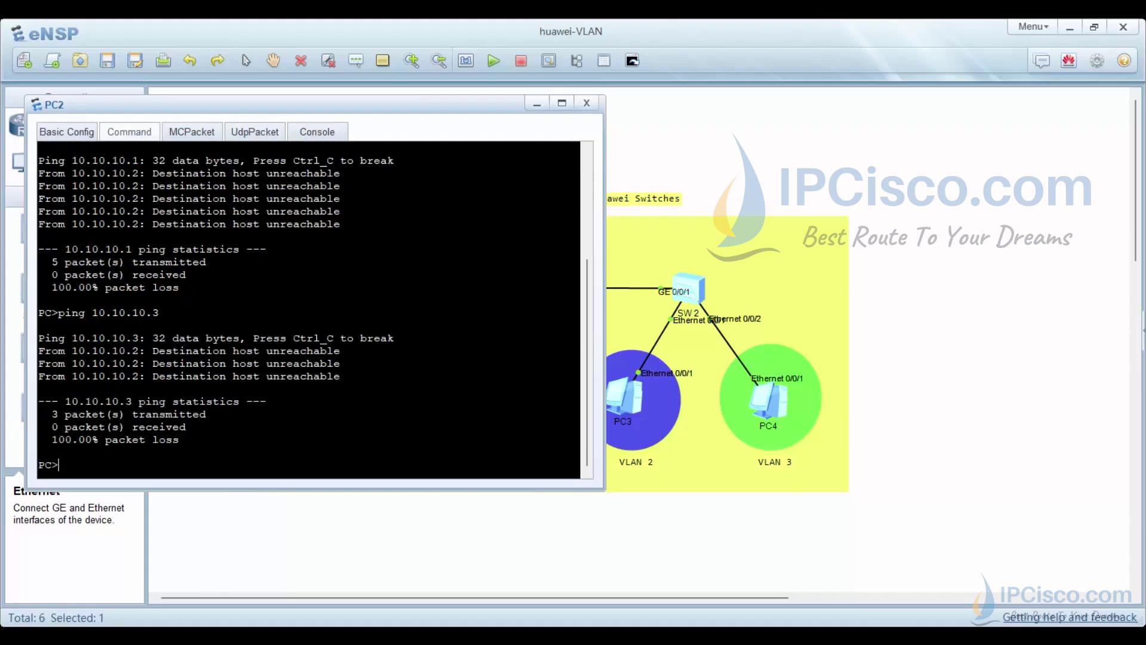
type("ping 10.10.10.4")
key("Return")
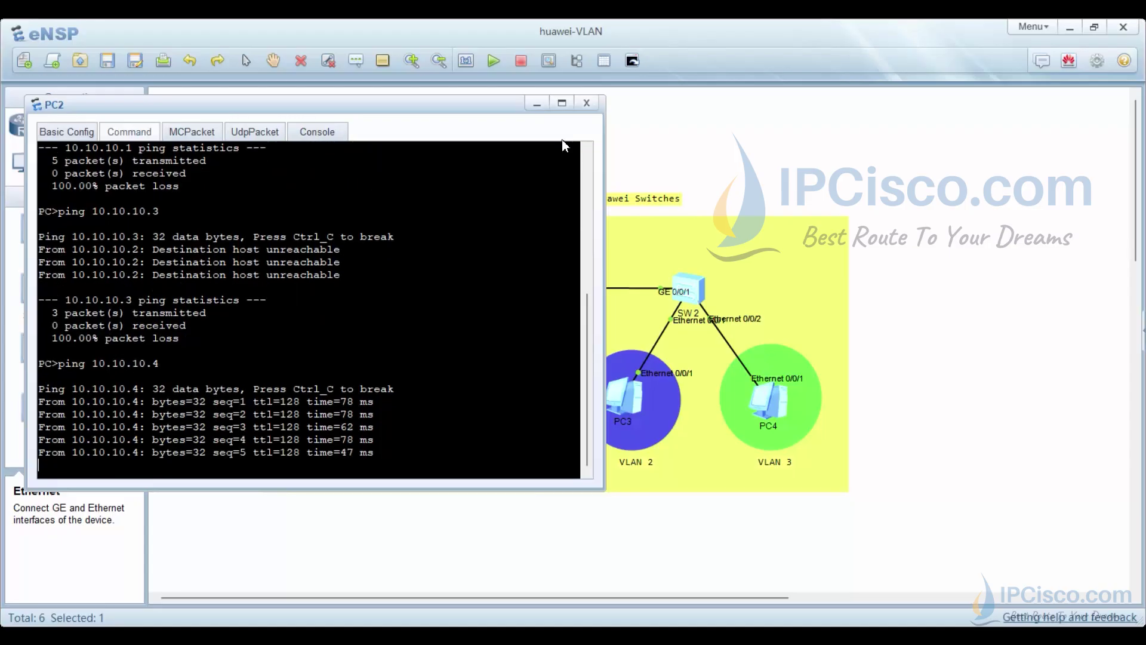
left_click(537, 103)
left_click(735, 176)
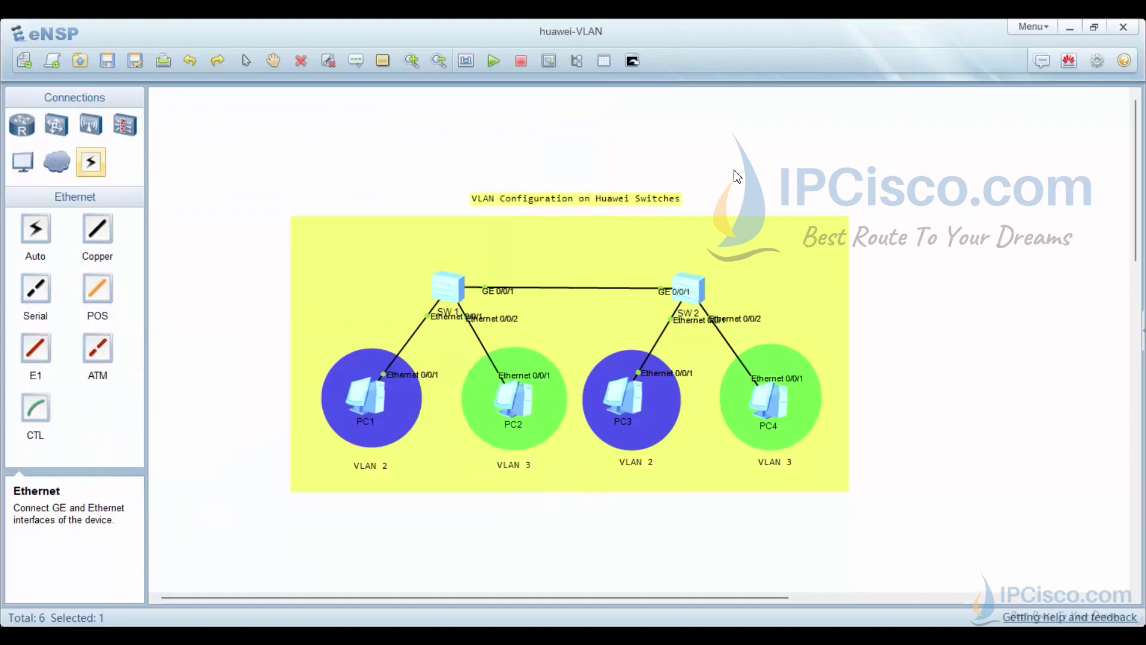
left_click(449, 289)
double_click(448, 294)
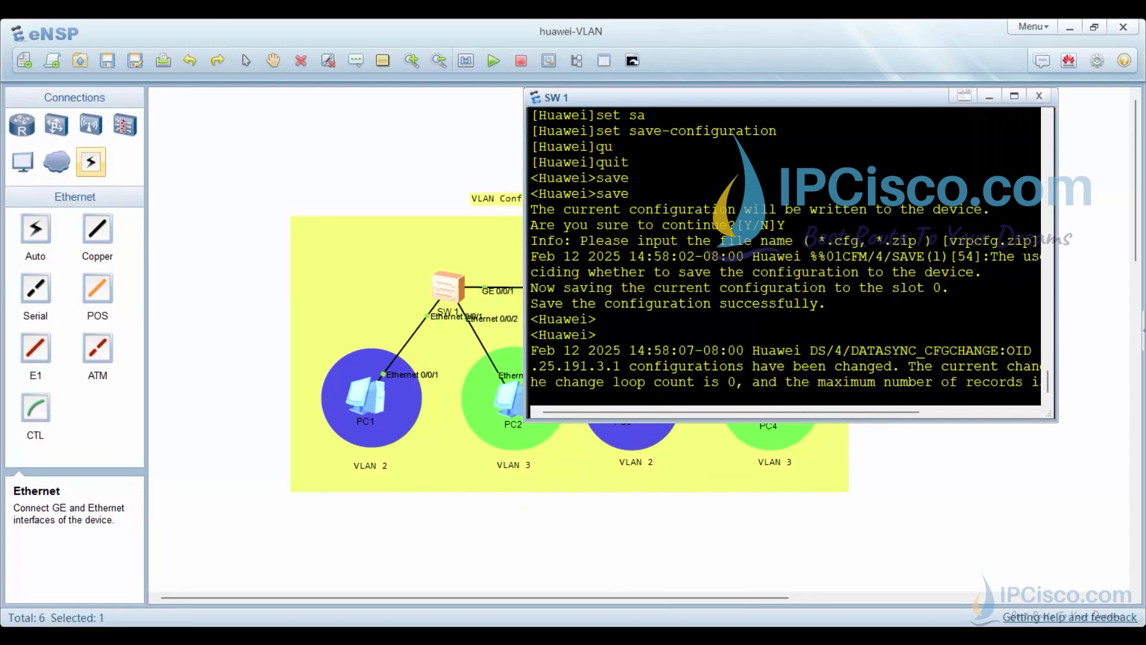
key("Return")
key("Return")
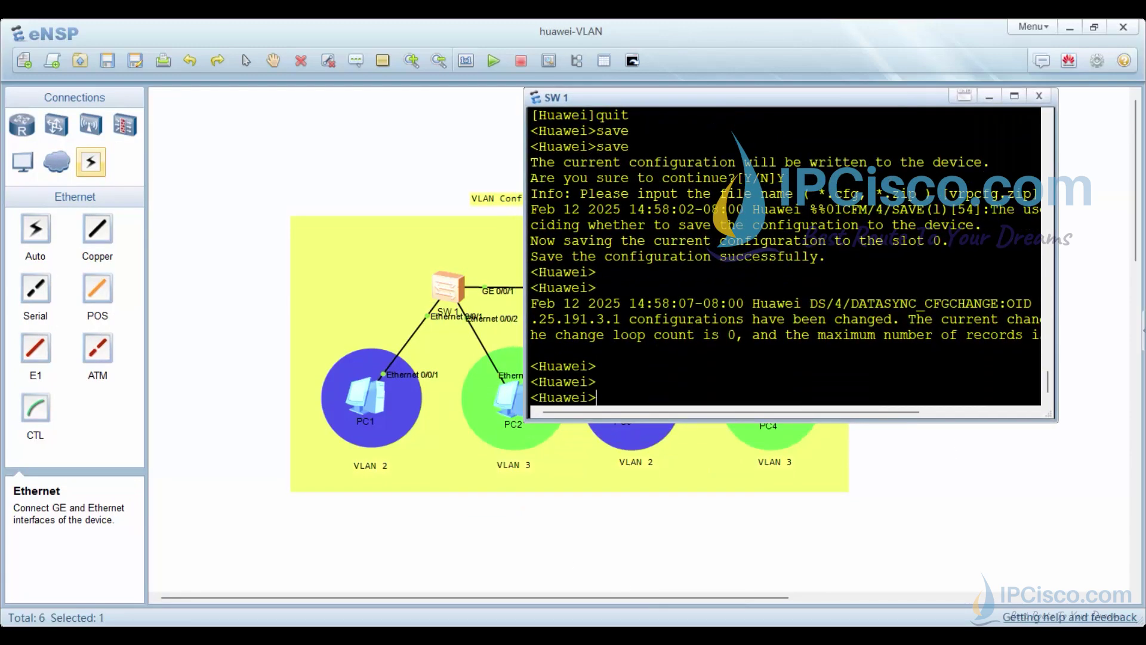
type("dis")
key("Tab")
type("vl")
key("Tab")
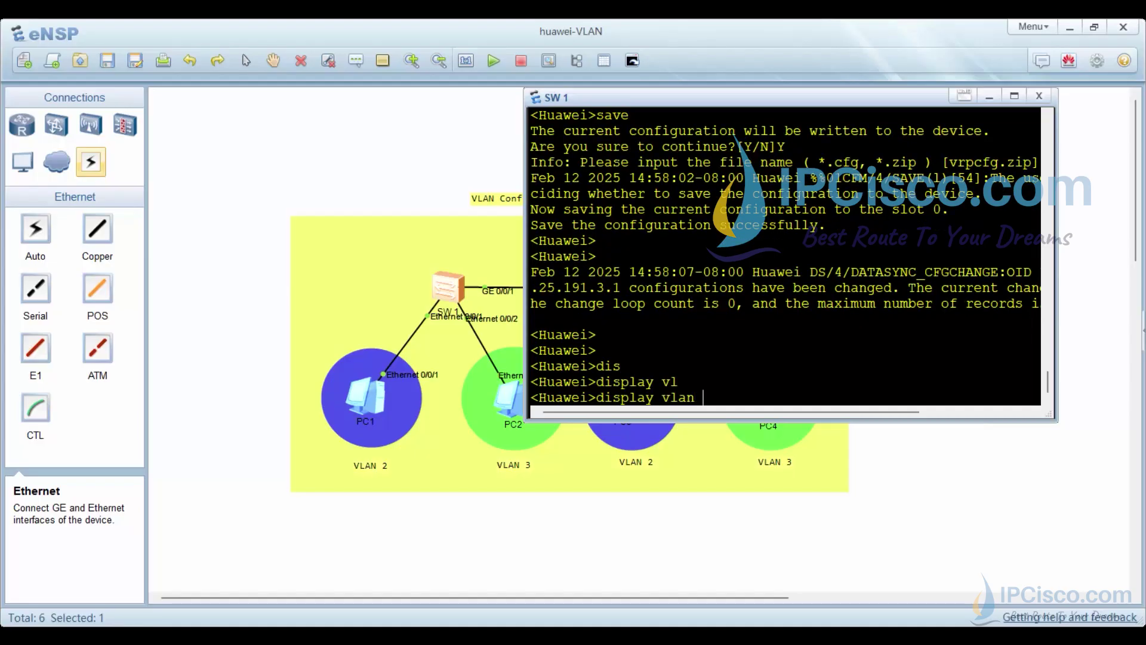
type("?")
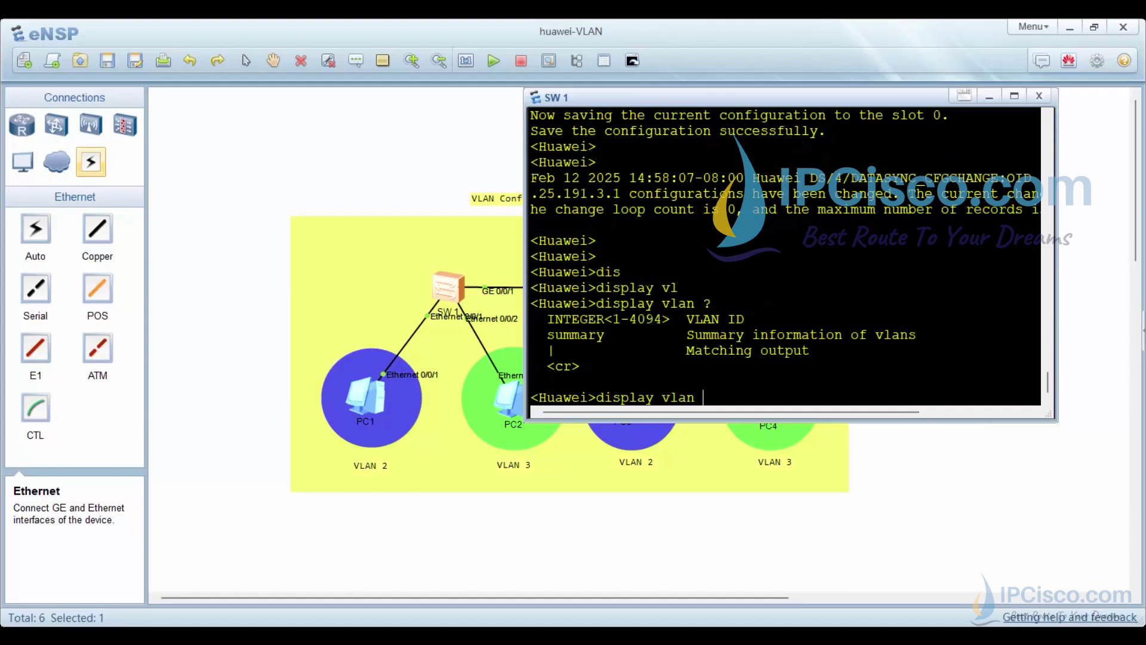
type("sum")
key("Tab")
key("Return")
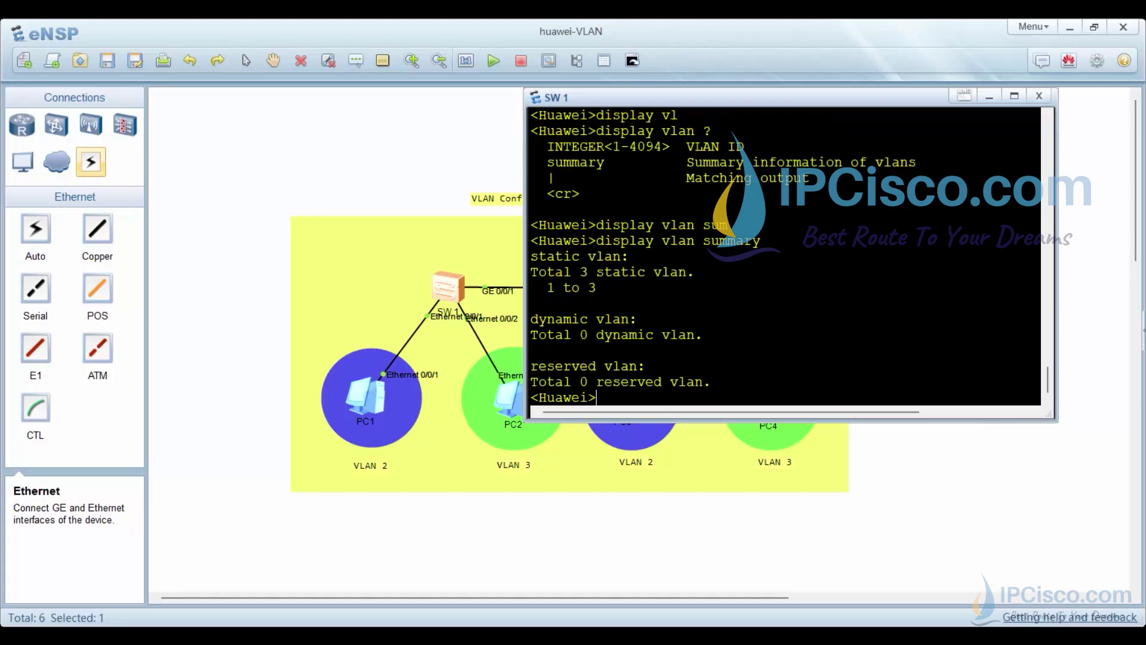
key("Up")
key("BackSpace")
key("BackSpace")
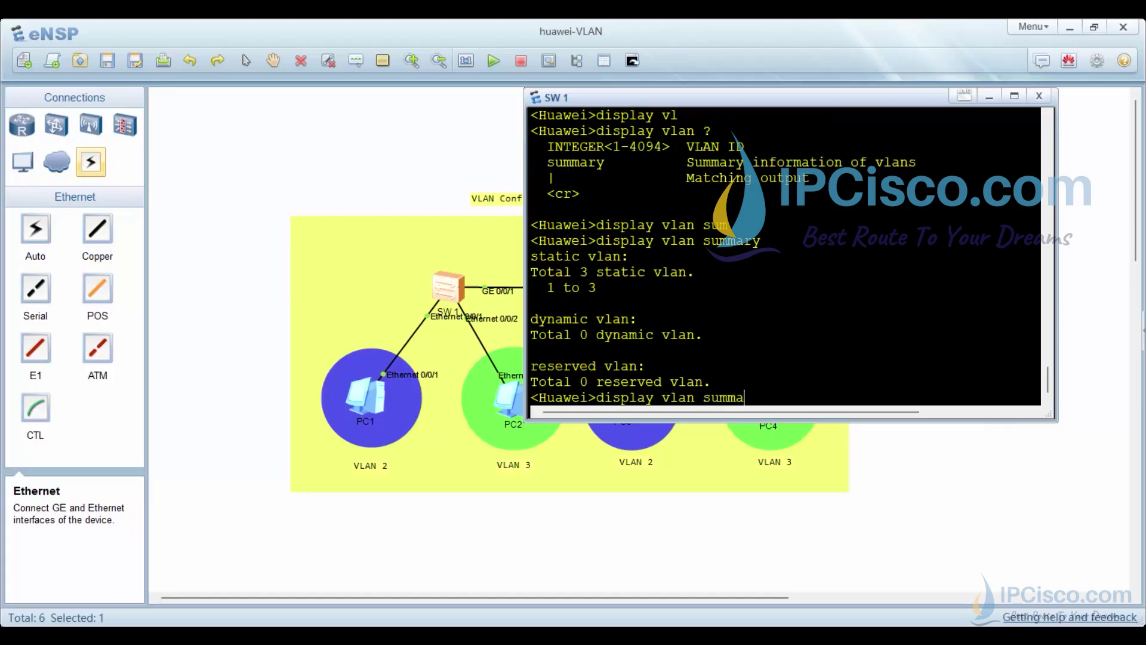
key("BackSpace")
key("BackSpace")
key("BackSpace")
key("BackSpace")
type("2")
key("Return")
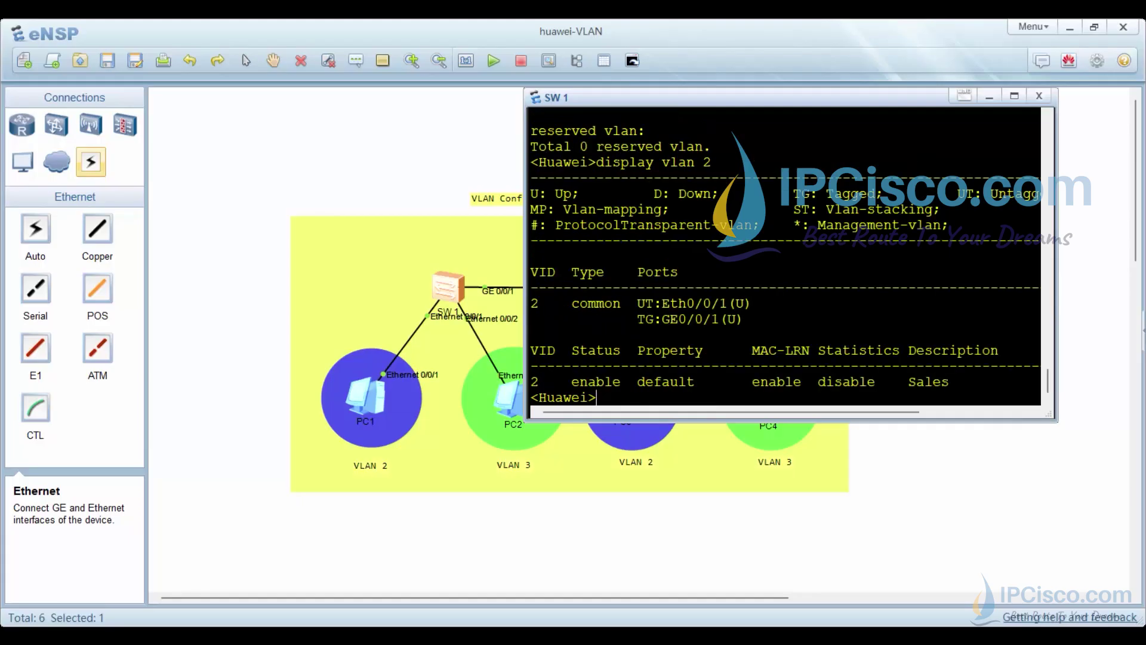
key("Up")
key("BackSpace")
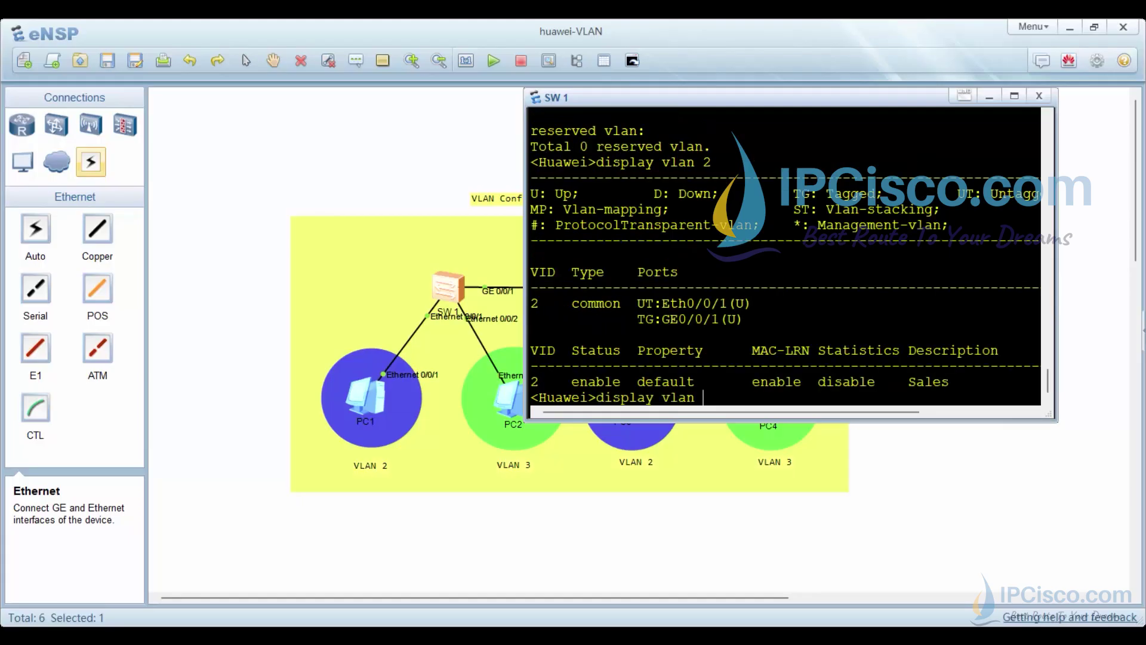
type("3")
key("Return")
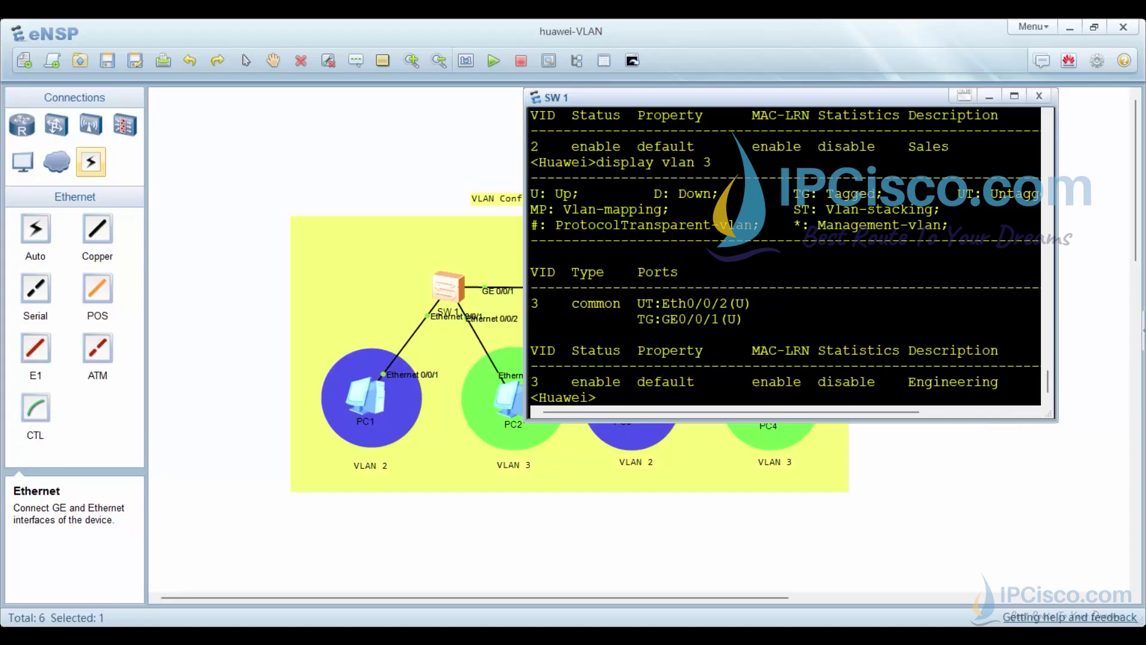
type("dis")
key("Tab")
type("v")
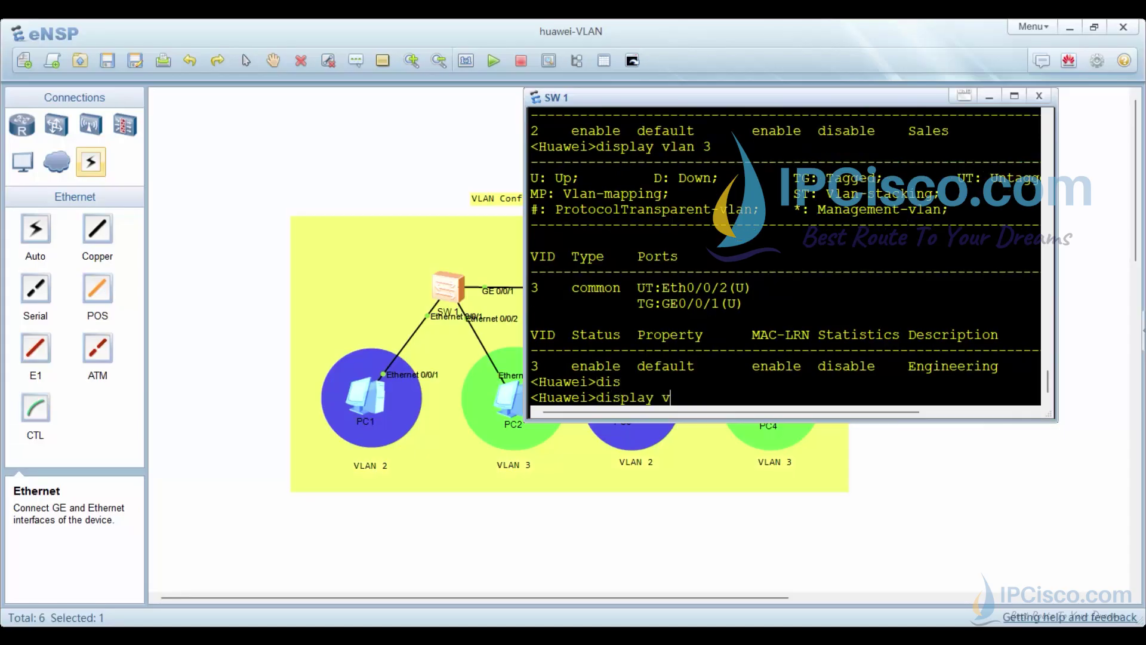
type("l")
key("Tab")
key("Return")
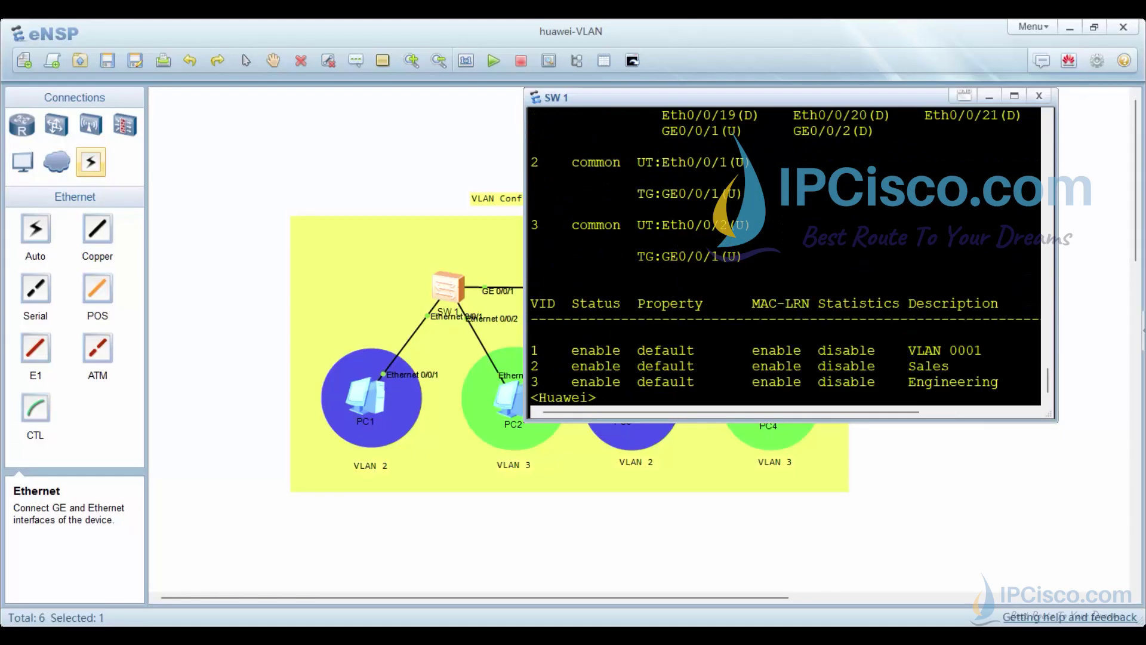
scroll(787, 269, "up", 3)
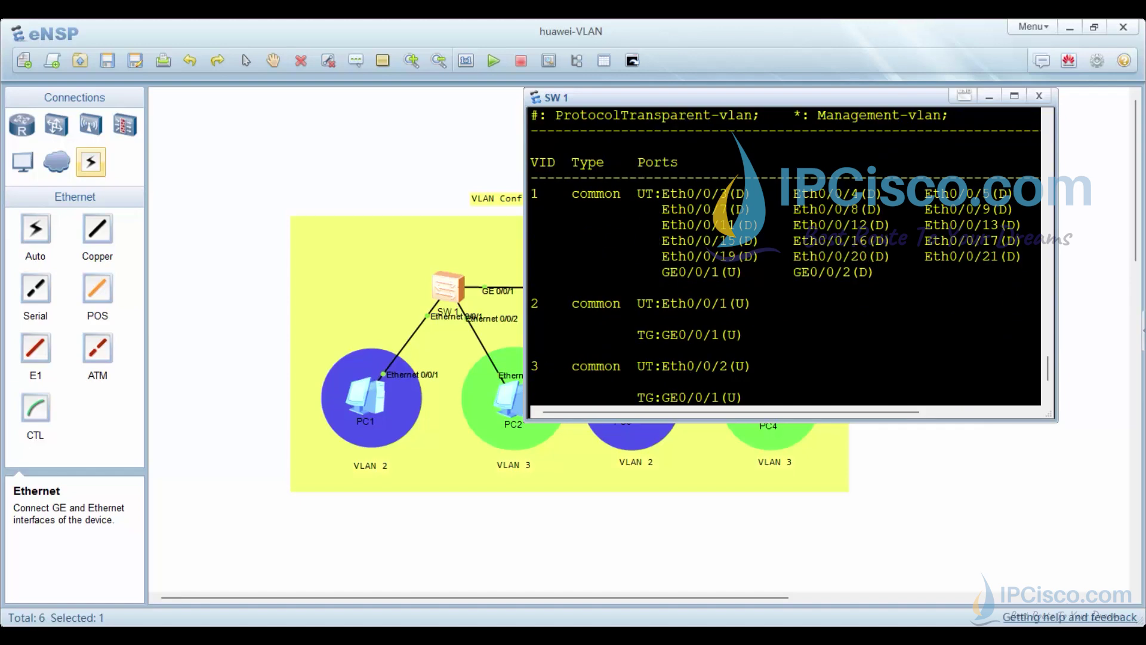
scroll(787, 270, "down", 3)
scroll(787, 269, "up", 3)
scroll(786, 270, "down", 5)
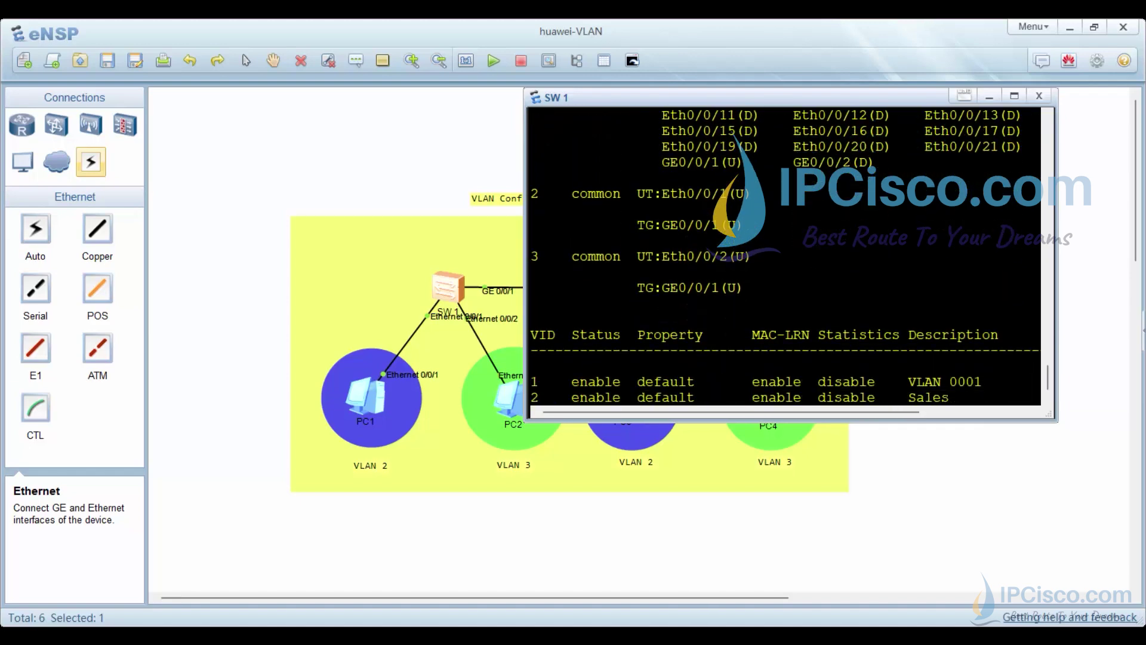
key("alt+F4")
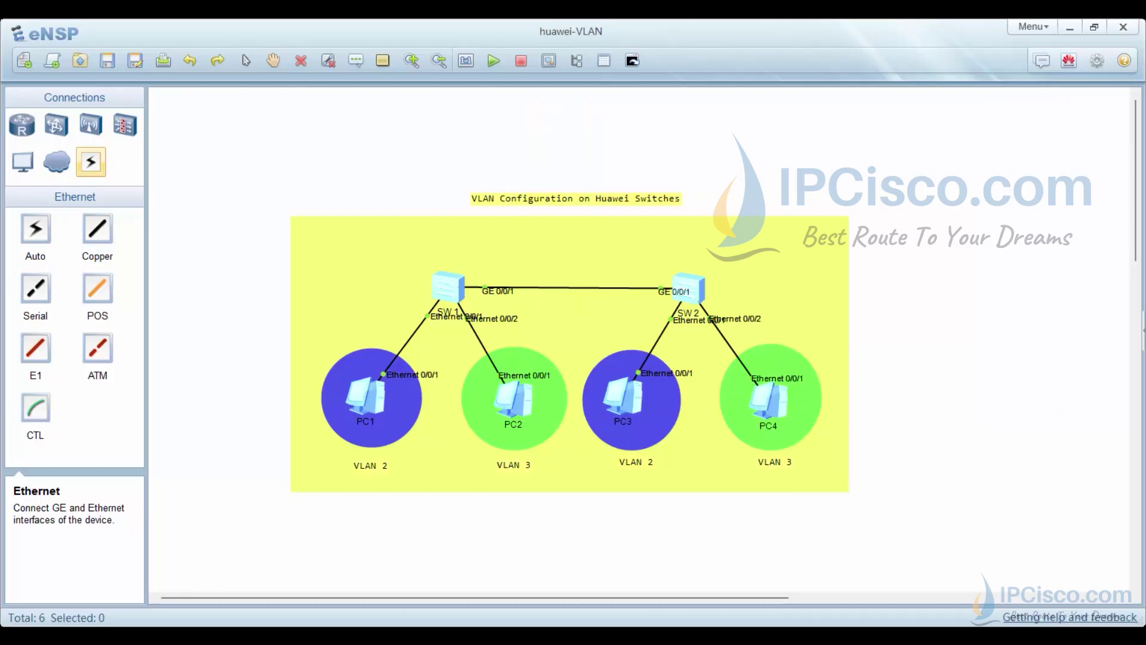